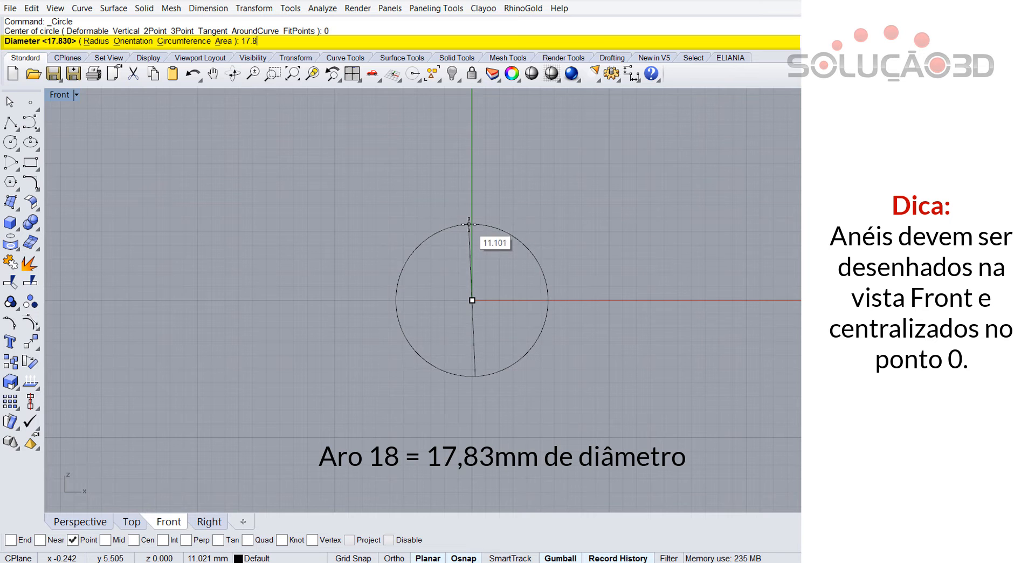
# Step: Draw the ring-size circle in the Front view, centred at 0 with a diameter of 17.83 mm
pyautogui.press('Return')
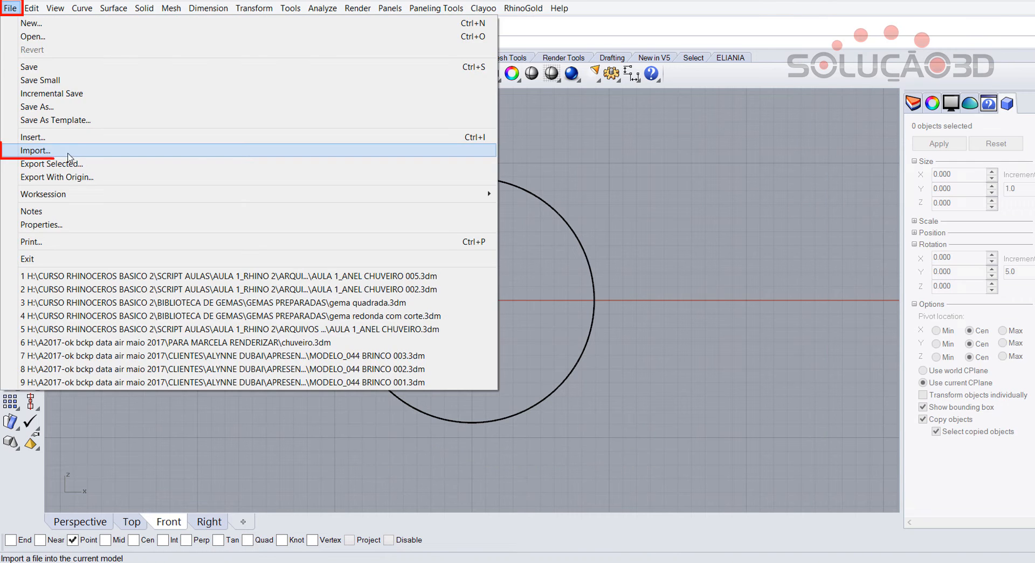
# Step: Import the gem file "gema redonda com corte.3dm" from the GEMAS PREPARADAS folder and display the layer list
pyautogui.click(66, 153)
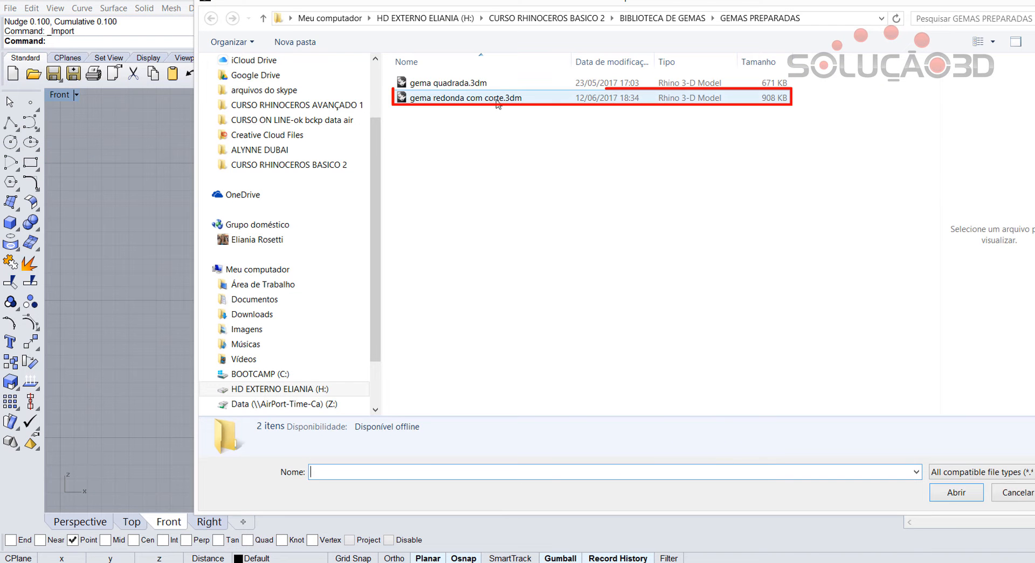
pyautogui.click(465, 98)
pyautogui.click(956, 492)
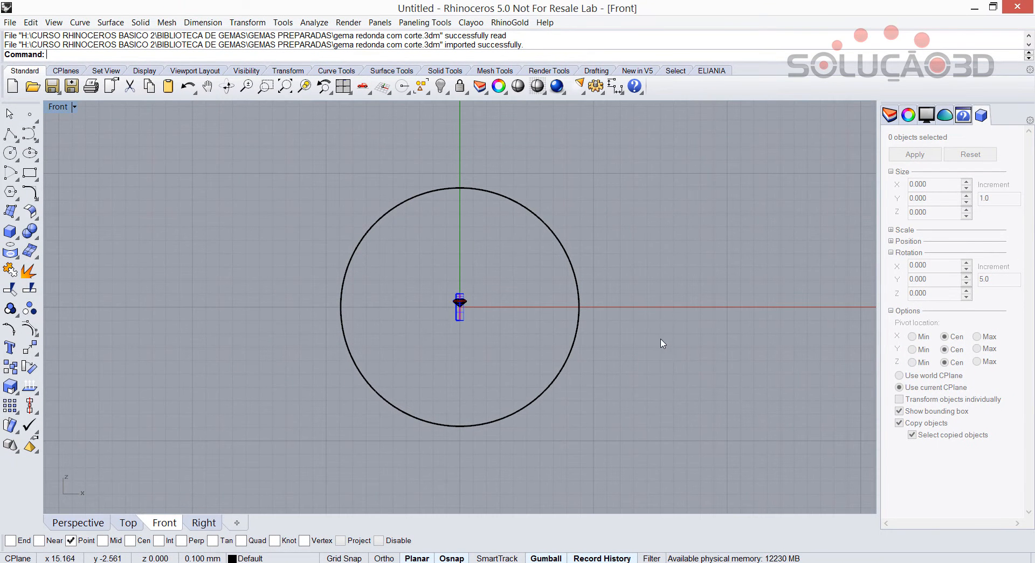
pyautogui.click(889, 114)
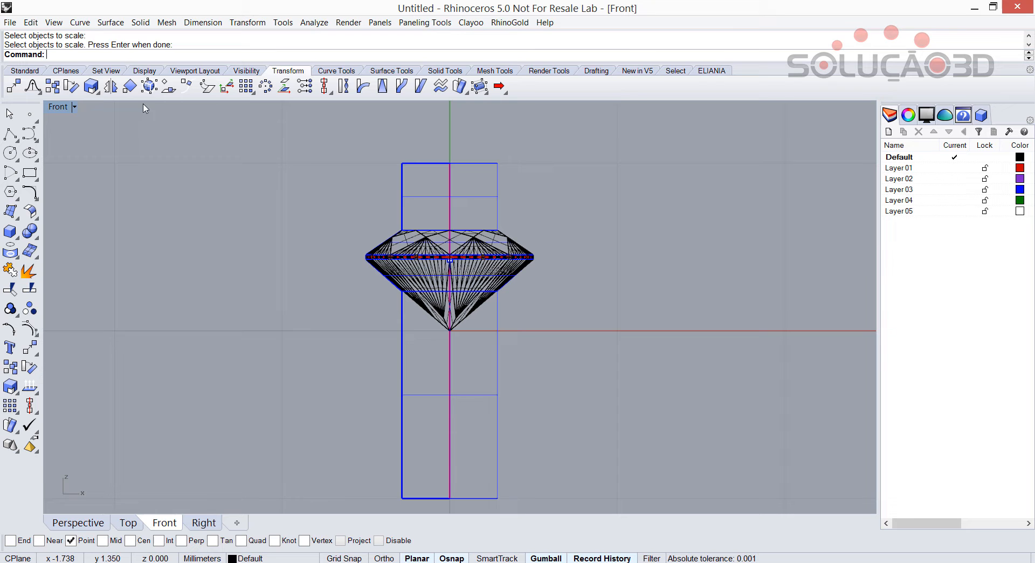
pyautogui.click(92, 85)
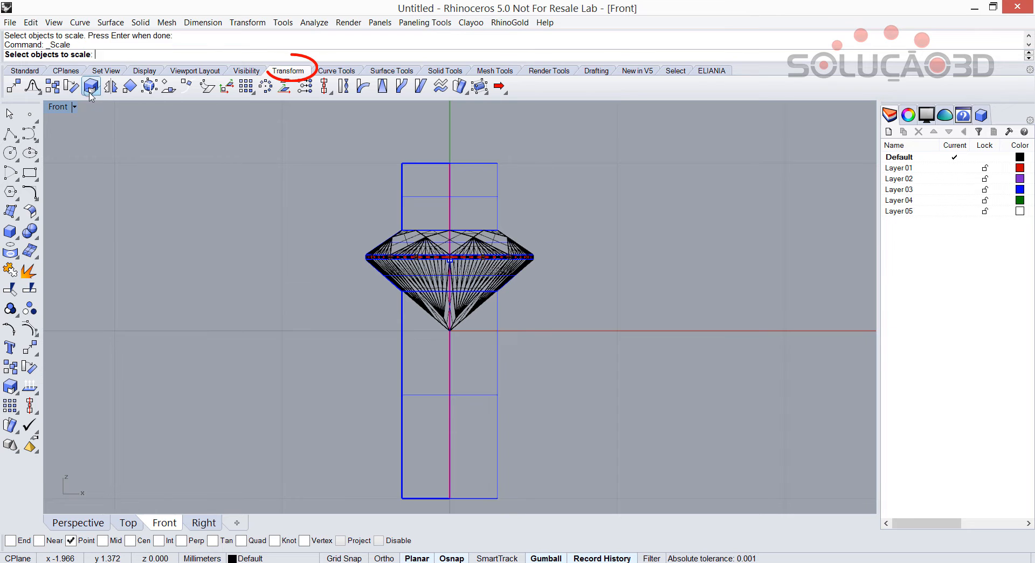
pyautogui.click(505, 258)
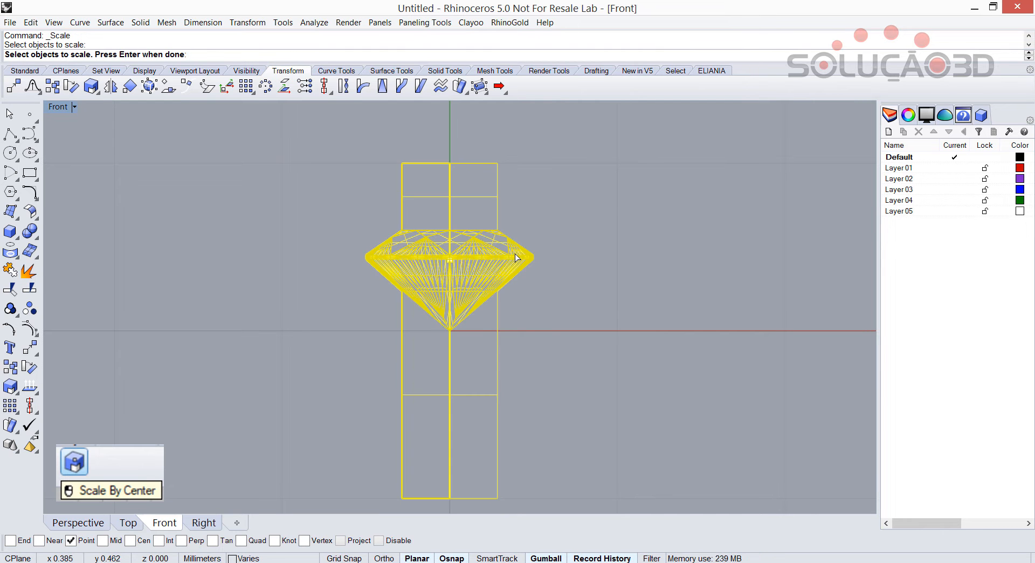
pyautogui.press('Return')
pyautogui.press('Escape')
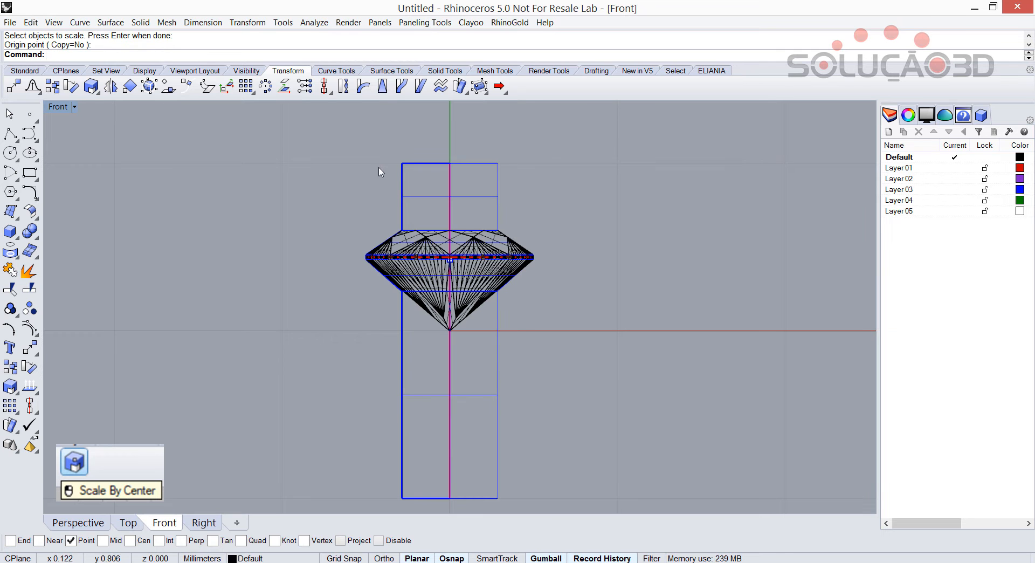
# Step: Scale the round gem with its cutter from the gem's centre point, using the girdle's end as reference, to a 2 mm radius
pyautogui.click(92, 87)
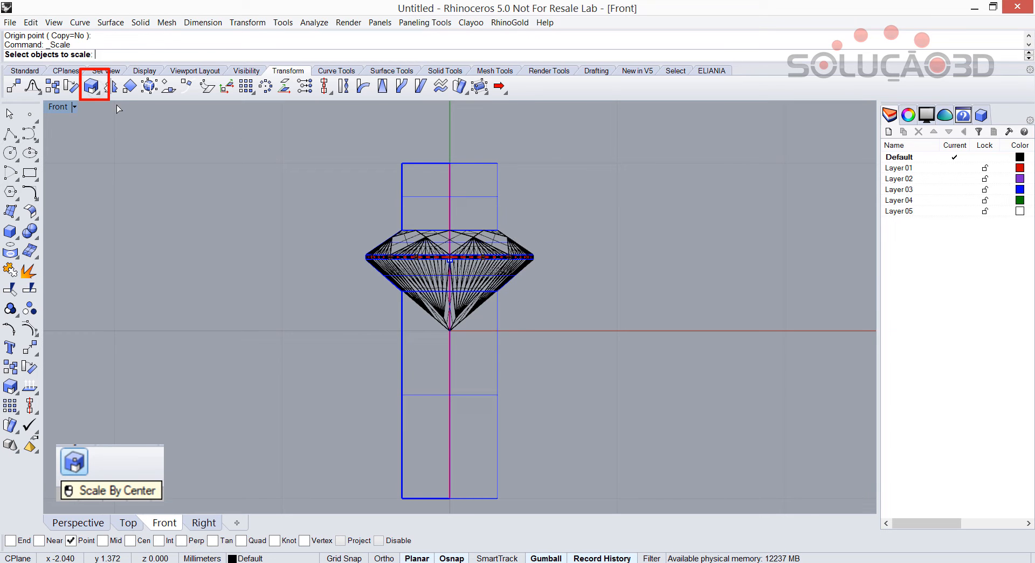
pyautogui.click(415, 248)
pyautogui.press('Return')
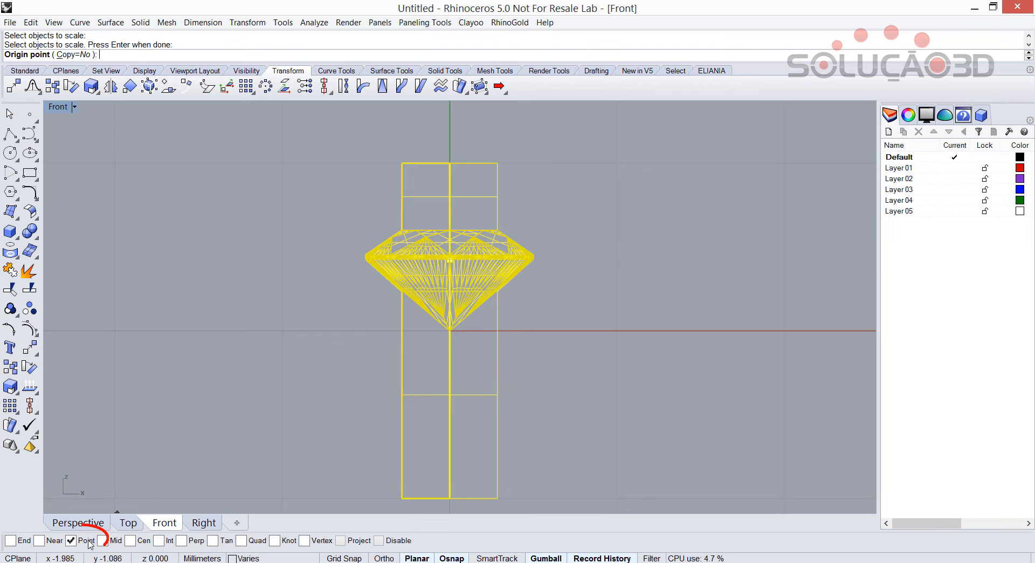
pyautogui.click(449, 259)
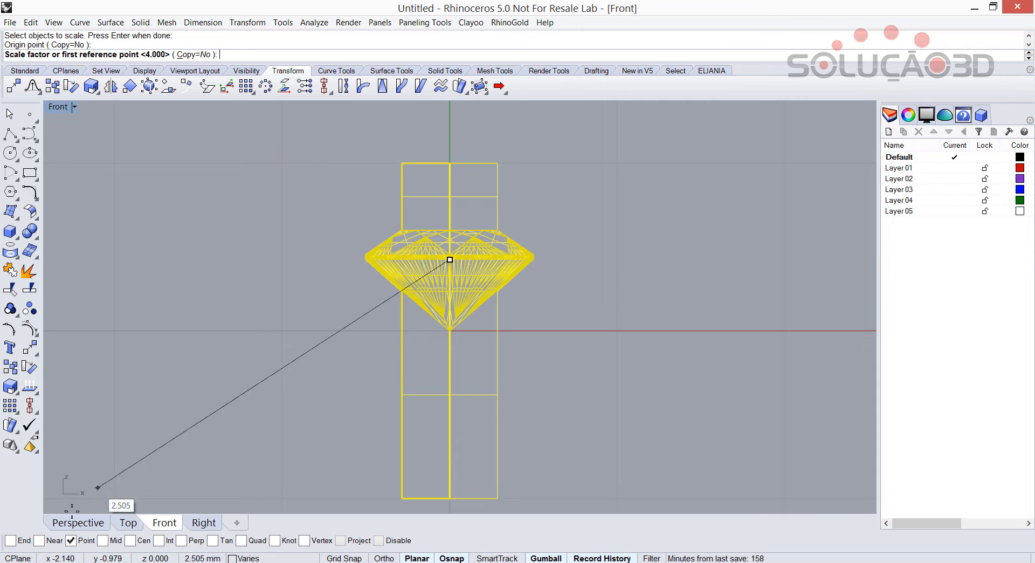
pyautogui.click(10, 540)
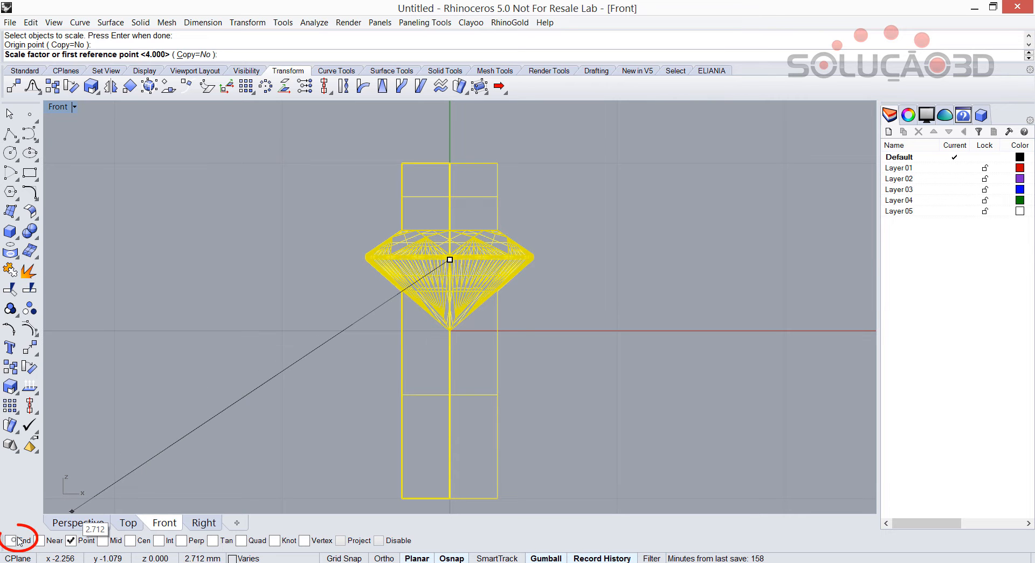
pyautogui.click(366, 260)
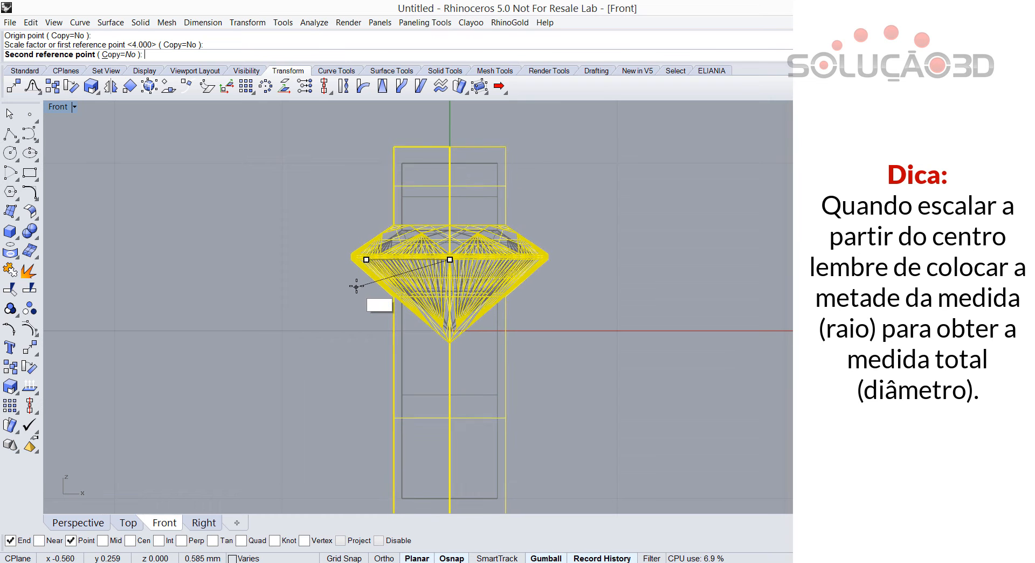
pyautogui.write('2')
pyautogui.press('Return')
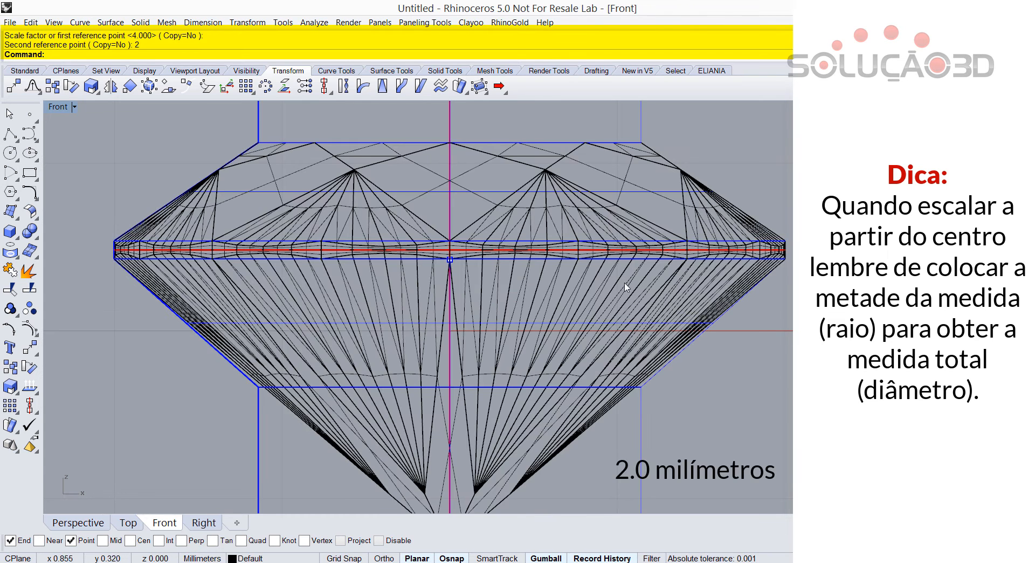
# Step: Undo the last drag of the gem and move the gem with its cutter straight up to the top of the circle
pyautogui.hotkey('ctrl', 'z')
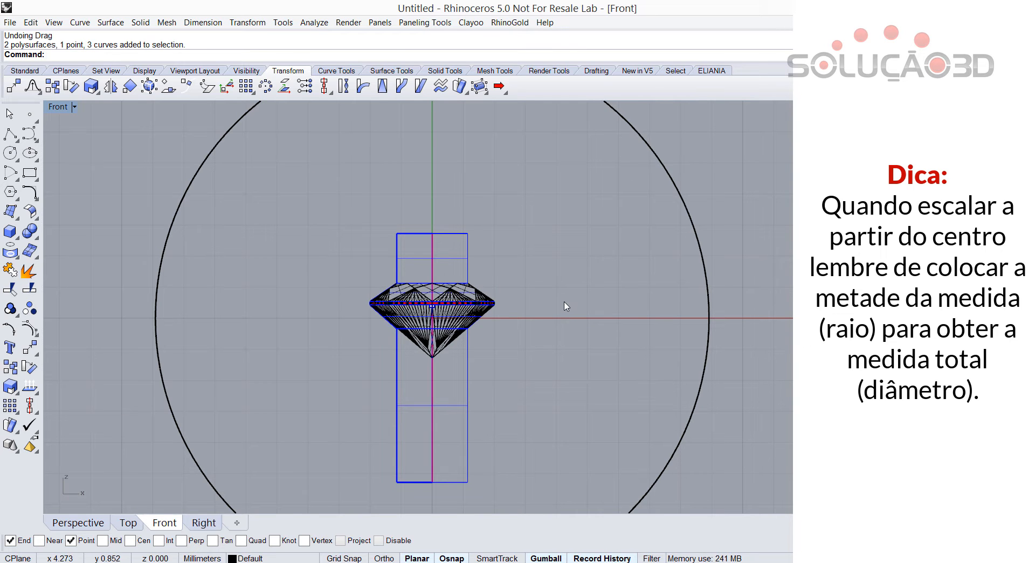
pyautogui.scroll(-3, 564, 302)
pyautogui.click(501, 345)
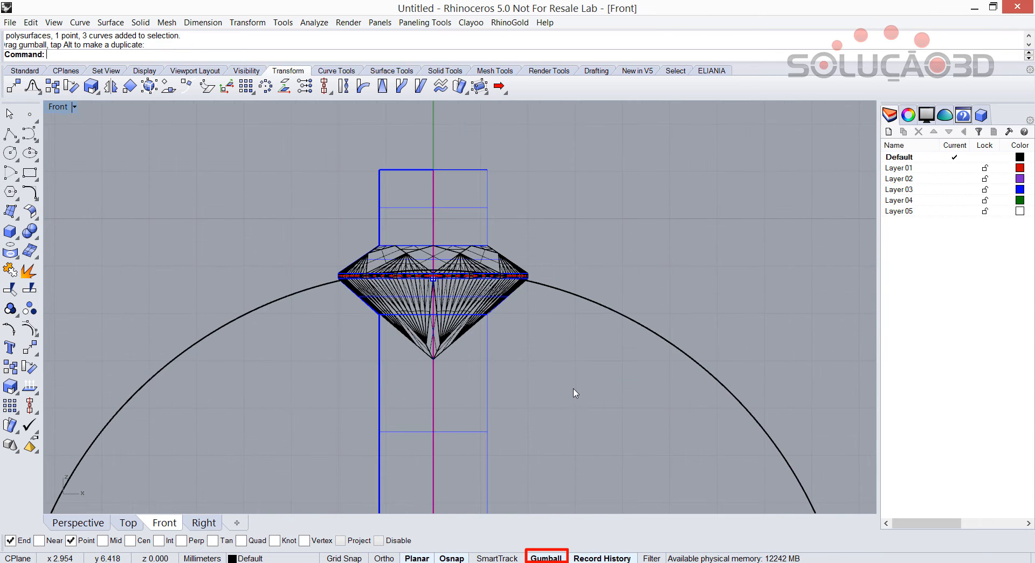
# Step: Move the gem and its cutter 5 mm further up along the vertical axis, using the Gumball
pyautogui.click(492, 274)
pyautogui.click(434, 330)
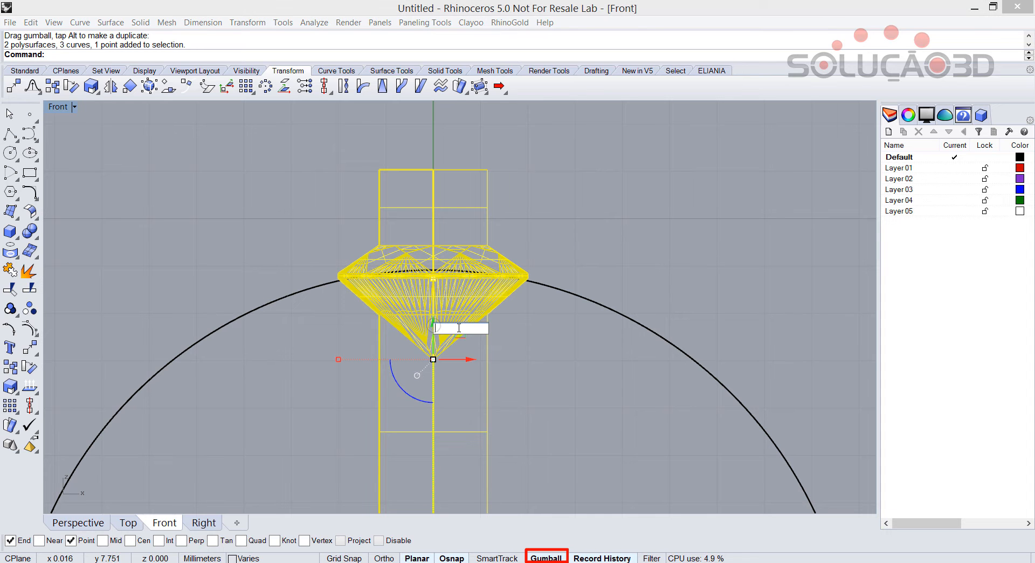
pyautogui.write('5')
pyautogui.press('Return')
pyautogui.click(565, 382)
pyautogui.scroll(-5, 613, 338)
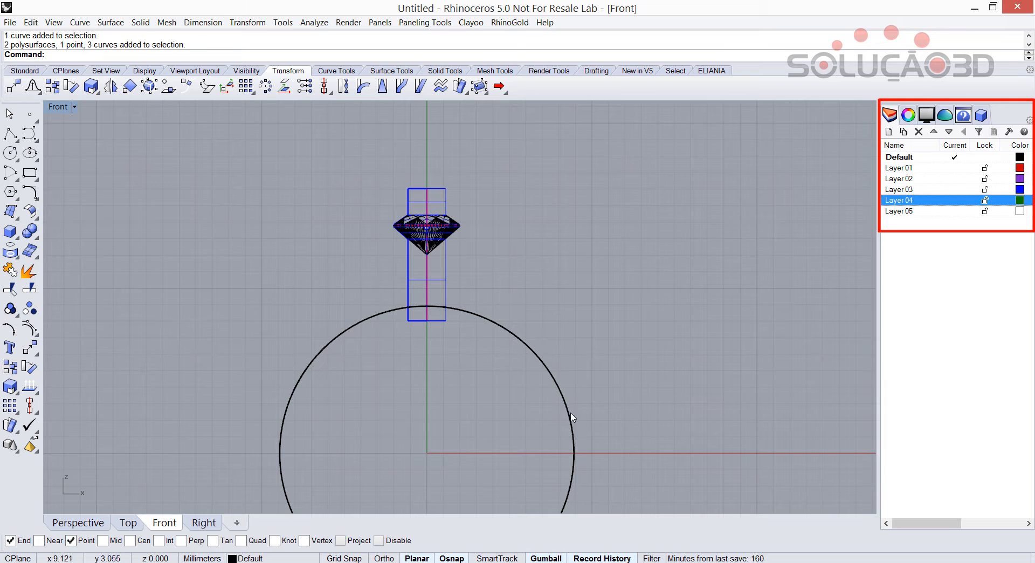
# Step: Create a new layer below Layer 05 and set its color to Brown
pyautogui.click(572, 427)
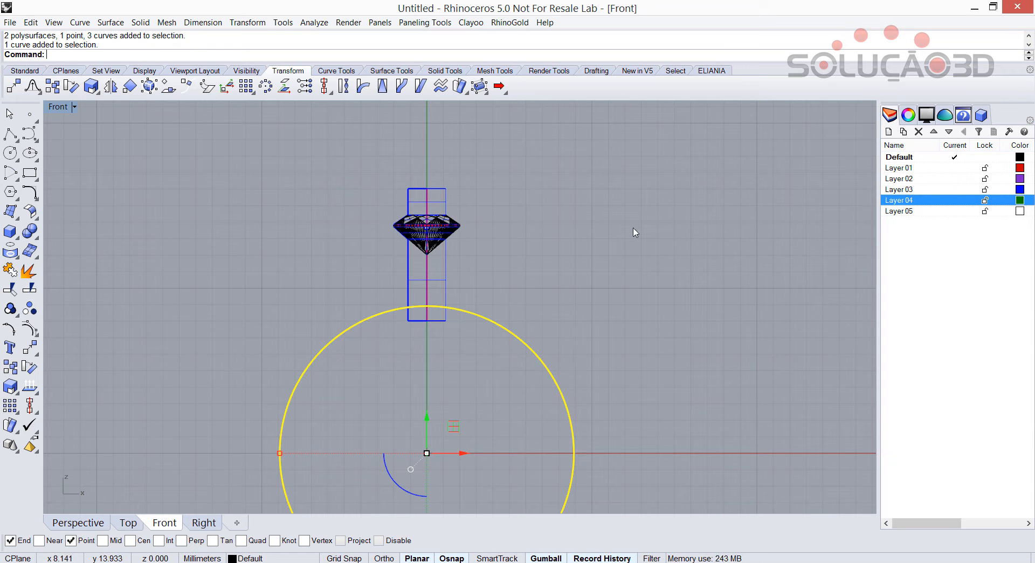
pyautogui.click(902, 211)
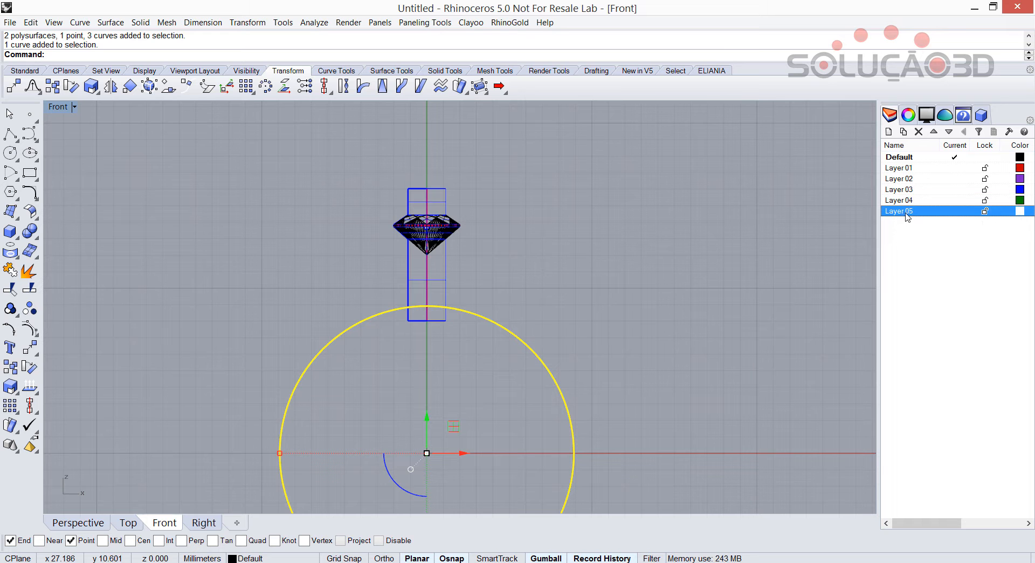
pyautogui.click(888, 132)
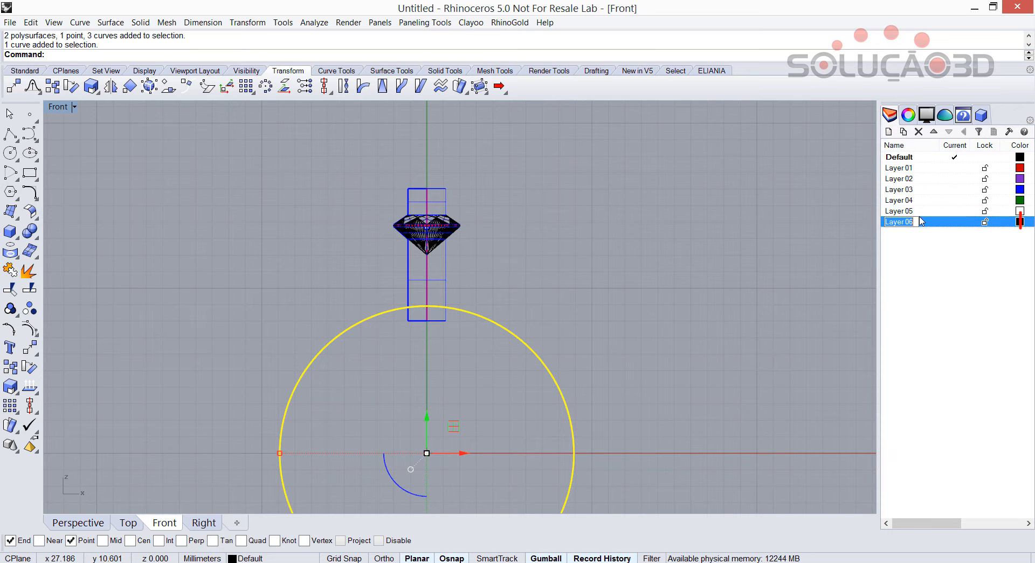
pyautogui.click(1019, 221)
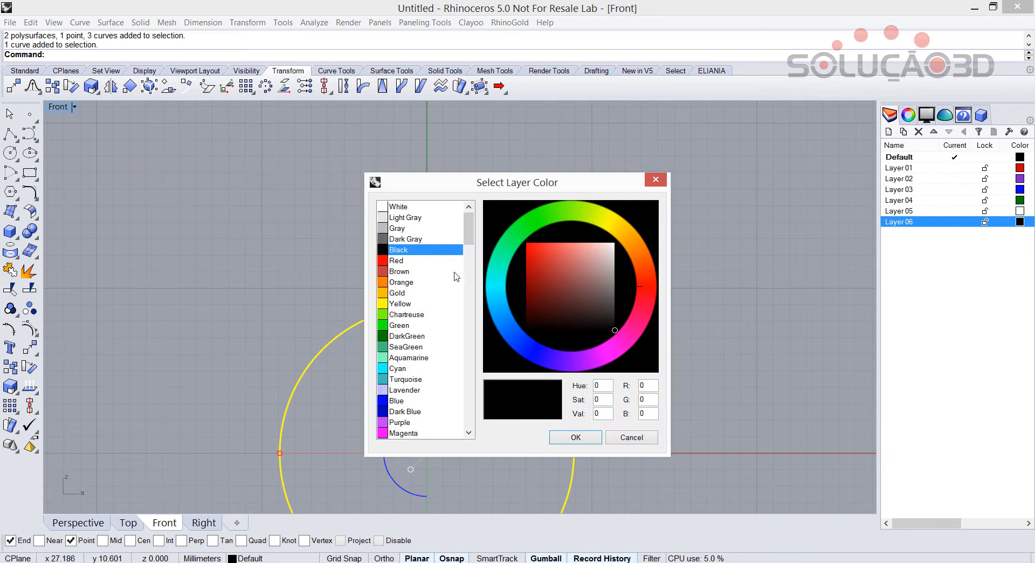
pyautogui.click(400, 271)
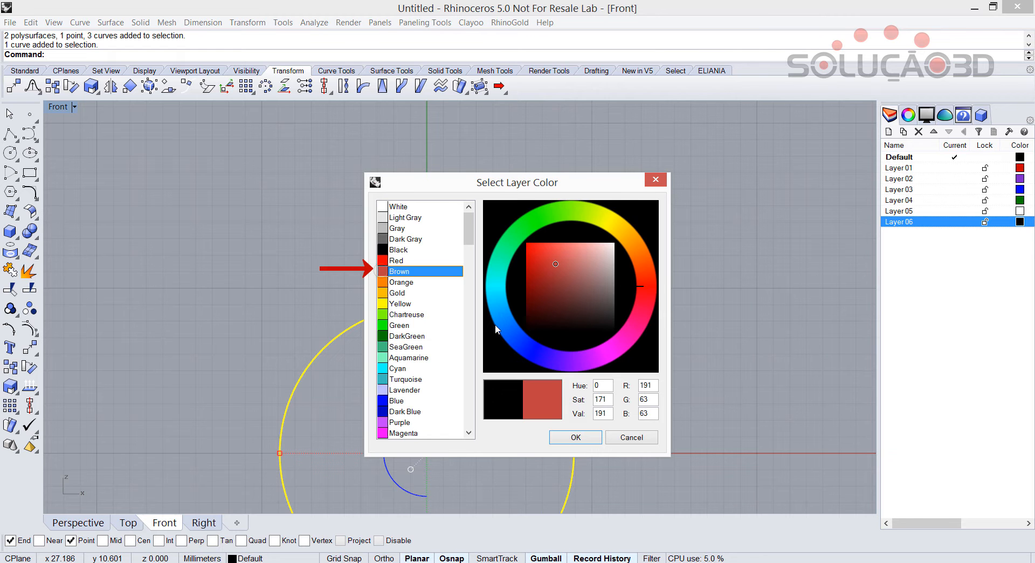
pyautogui.click(576, 437)
pyautogui.click(722, 397)
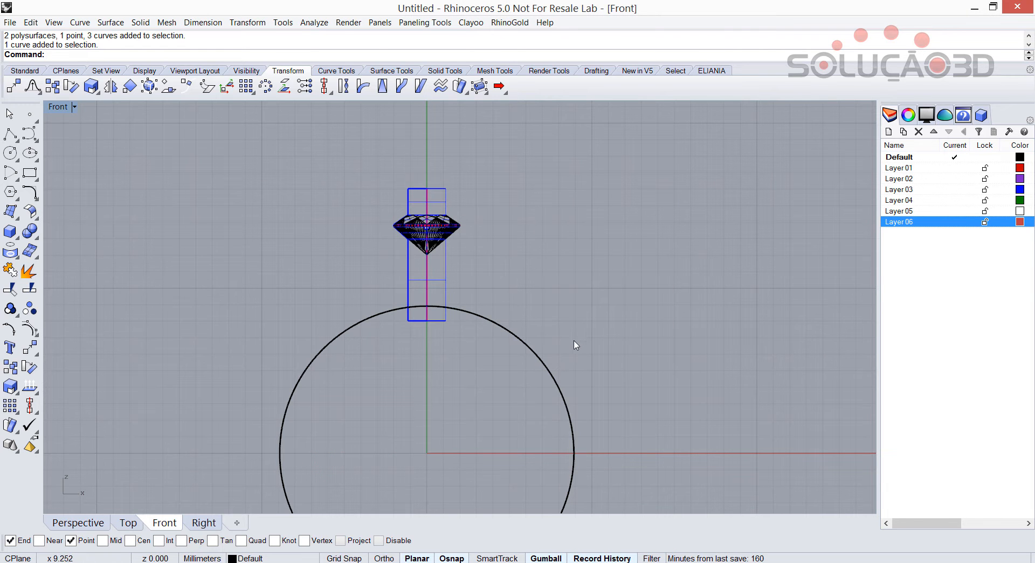
# Step: Assign the ring circle to Layer 06 and clear the selection
pyautogui.click(555, 381)
pyautogui.click(251, 558)
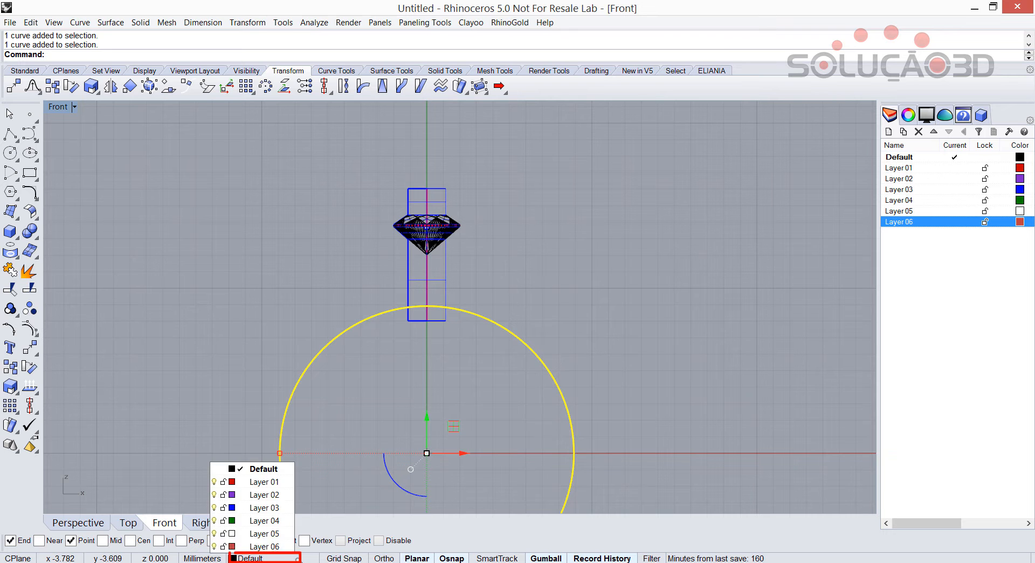
pyautogui.click(284, 547)
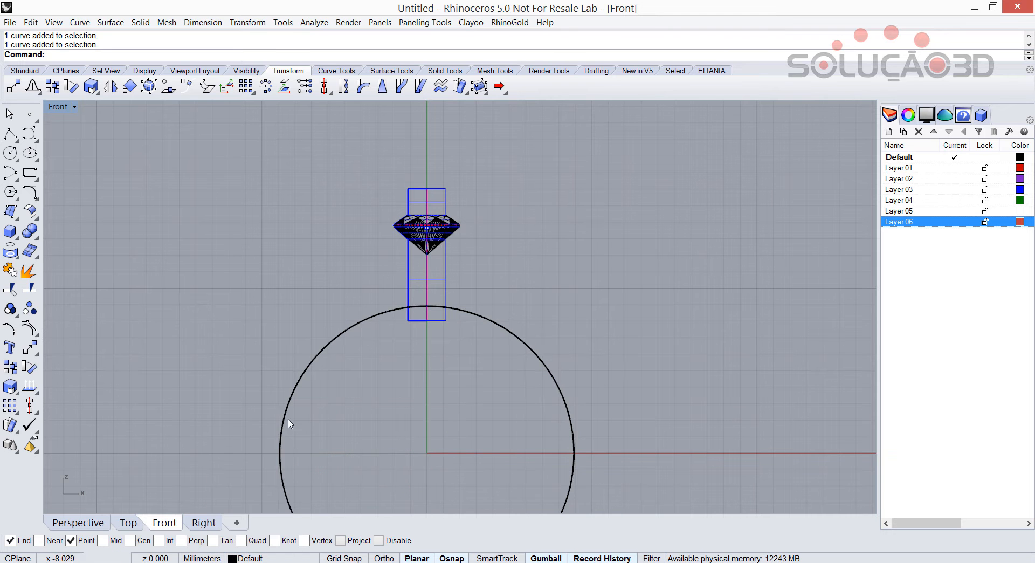
pyautogui.click(294, 553)
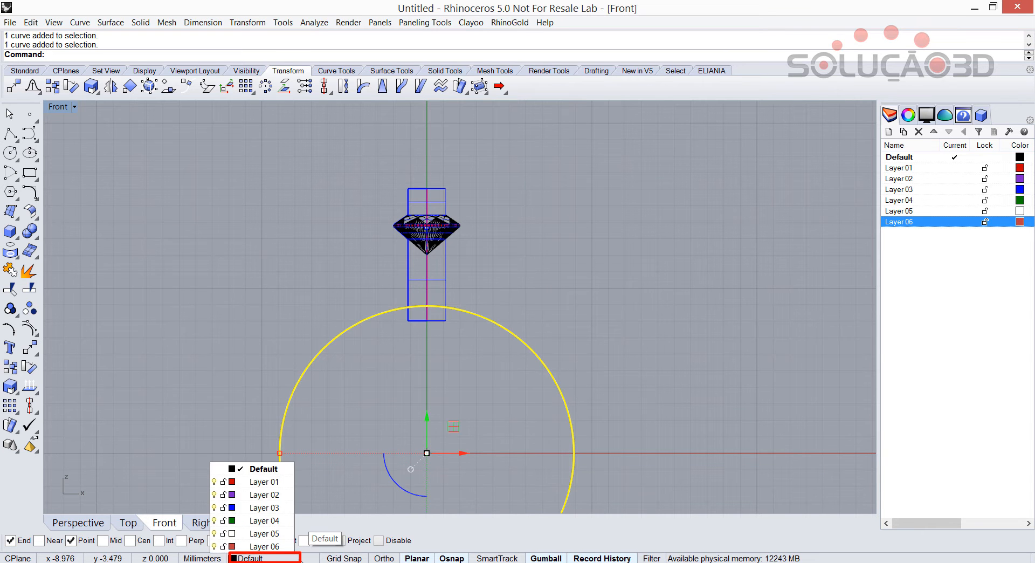
pyautogui.click(269, 546)
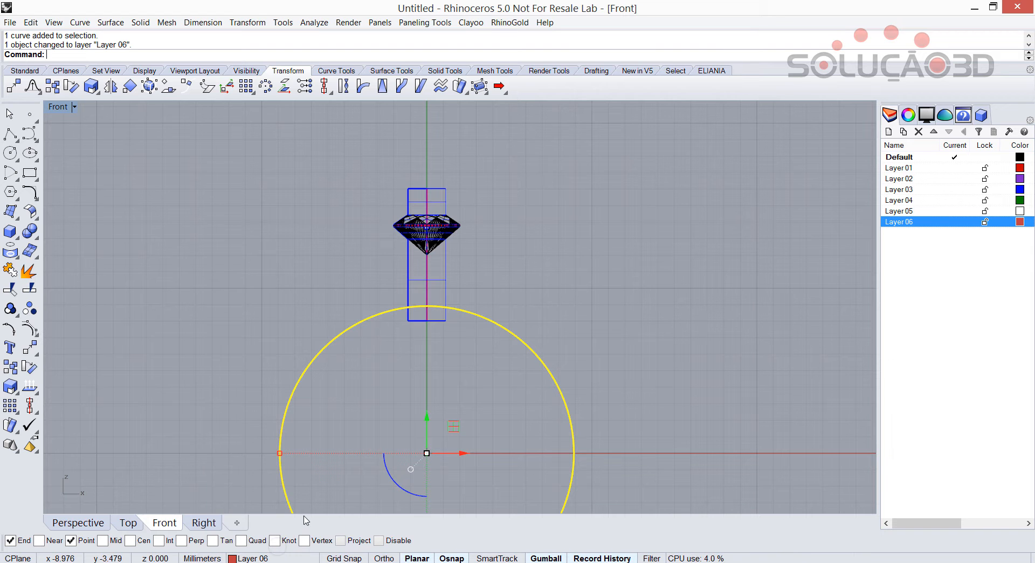
pyautogui.press('Escape')
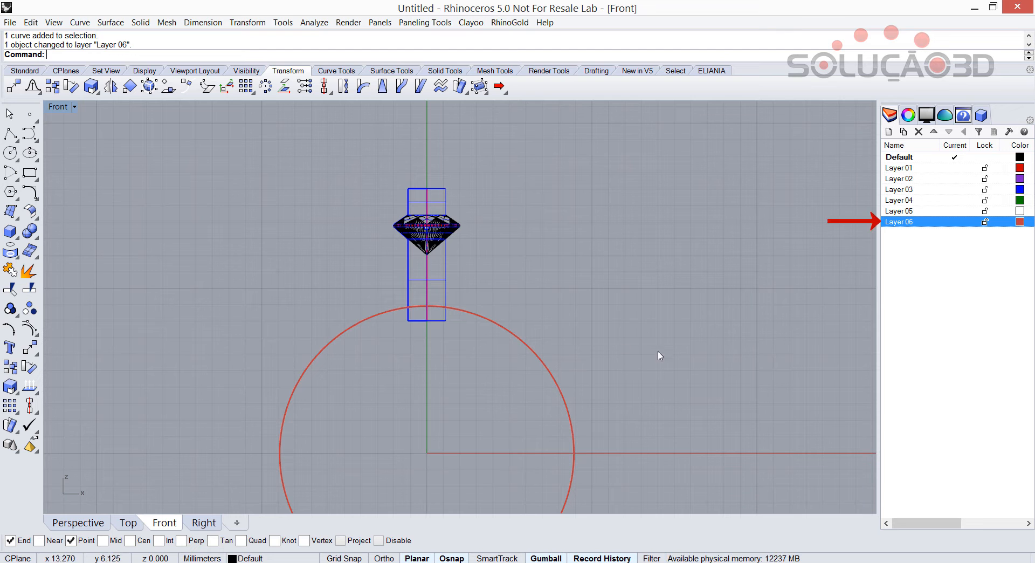
# Step: Rename Layer 06, which holds the ring circle, as ARO 18
pyautogui.click(910, 226)
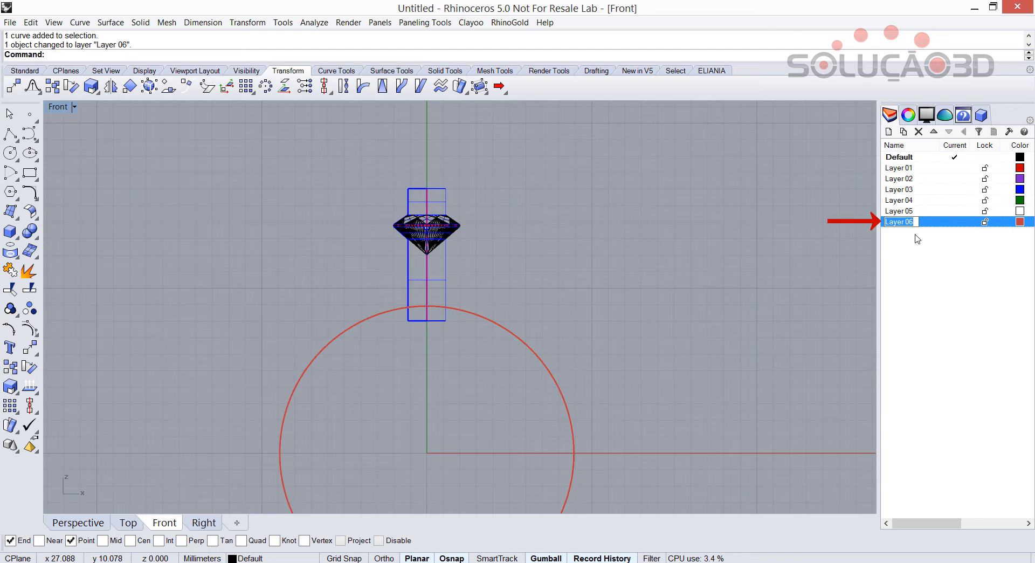
pyautogui.write('aro')
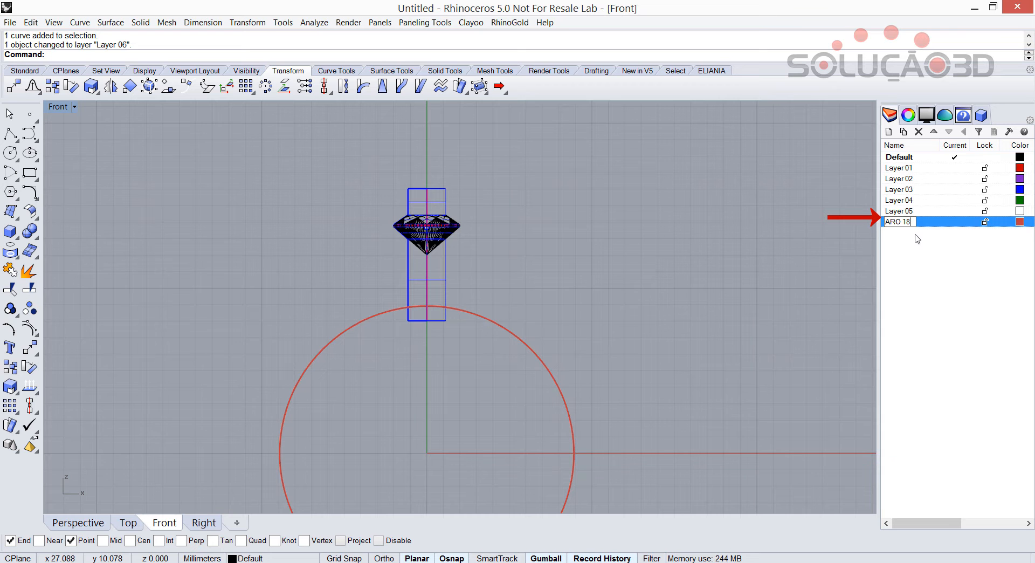
pyautogui.click(939, 316)
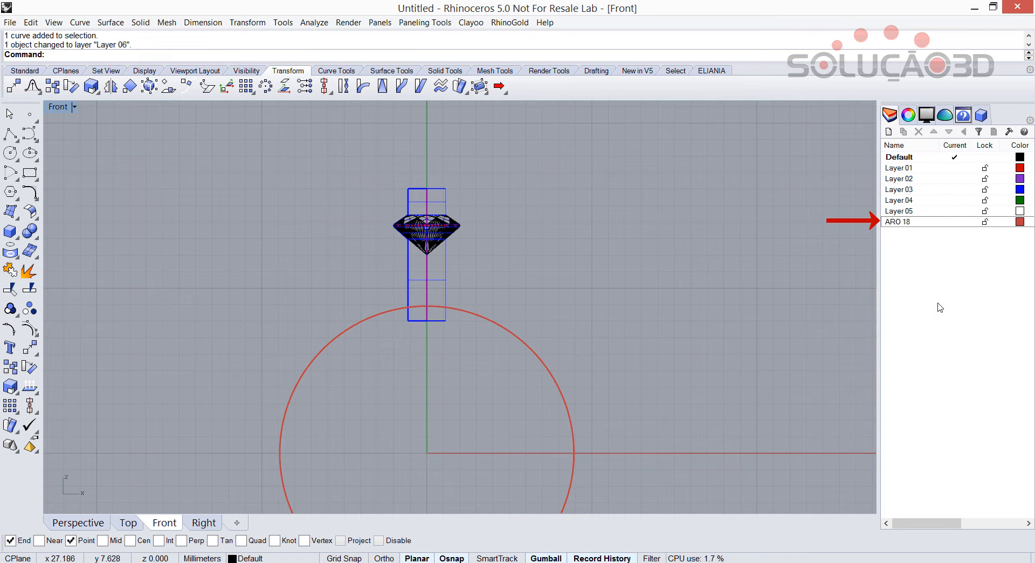
# Step: Rename Layer 03, which holds the gem cutter, as CORTE
pyautogui.moveTo(878, 320); pyautogui.dragTo(858, 320)
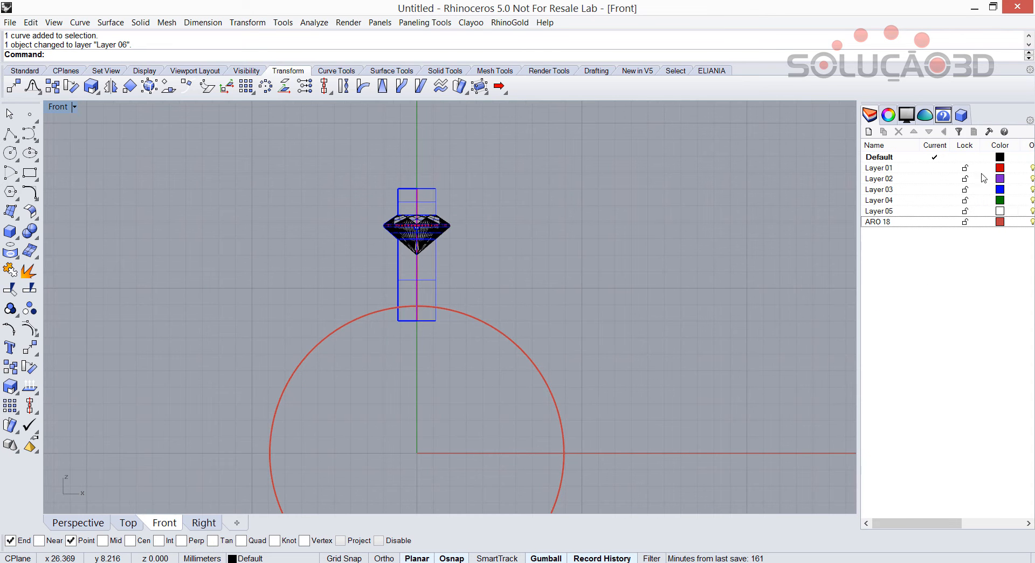
pyautogui.click(888, 190)
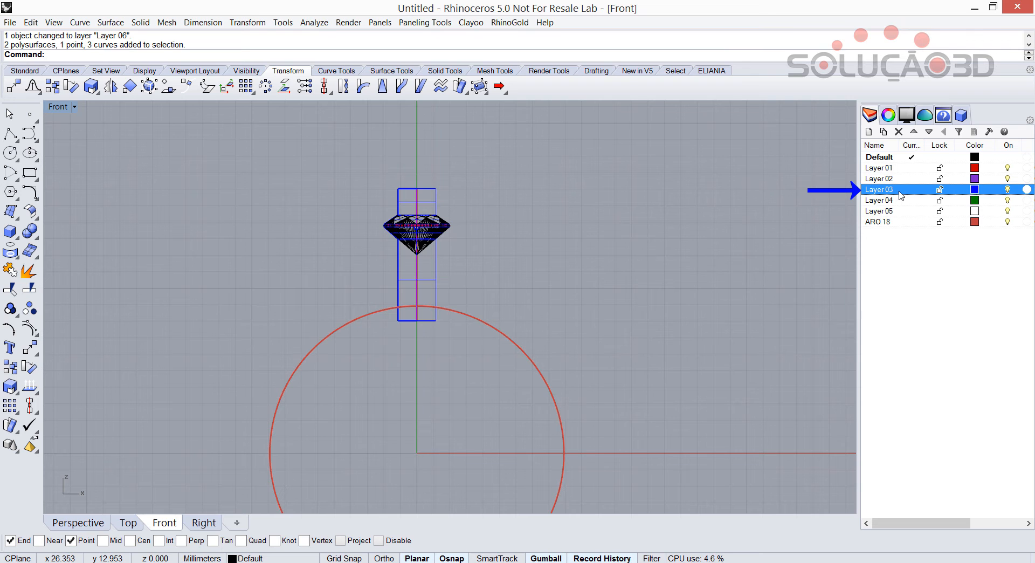
pyautogui.write('CoRTE')
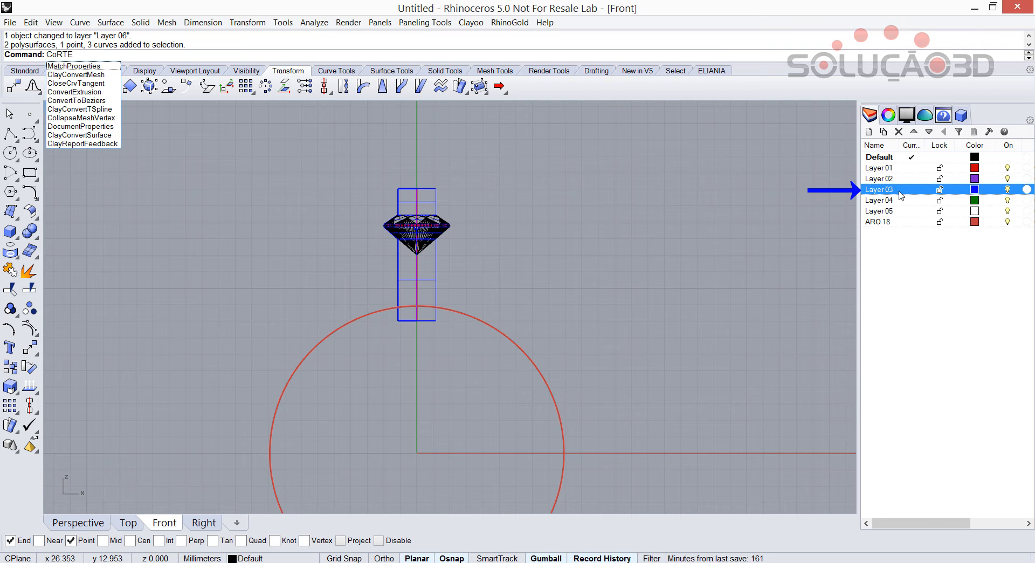
pyautogui.doubleClick(880, 189)
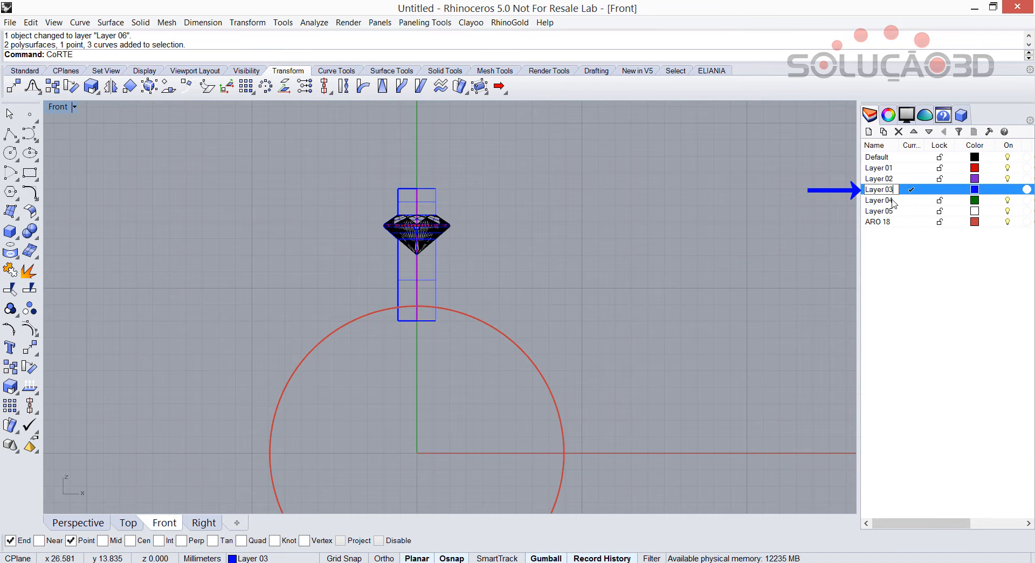
pyautogui.press('BackSpace')
pyautogui.press('BackSpace')
pyautogui.press('BackSpace')
pyautogui.press('BackSpace')
pyautogui.press('BackSpace')
pyautogui.press('BackSpace')
pyautogui.press('BackSpace')
pyautogui.press('BackSpace')
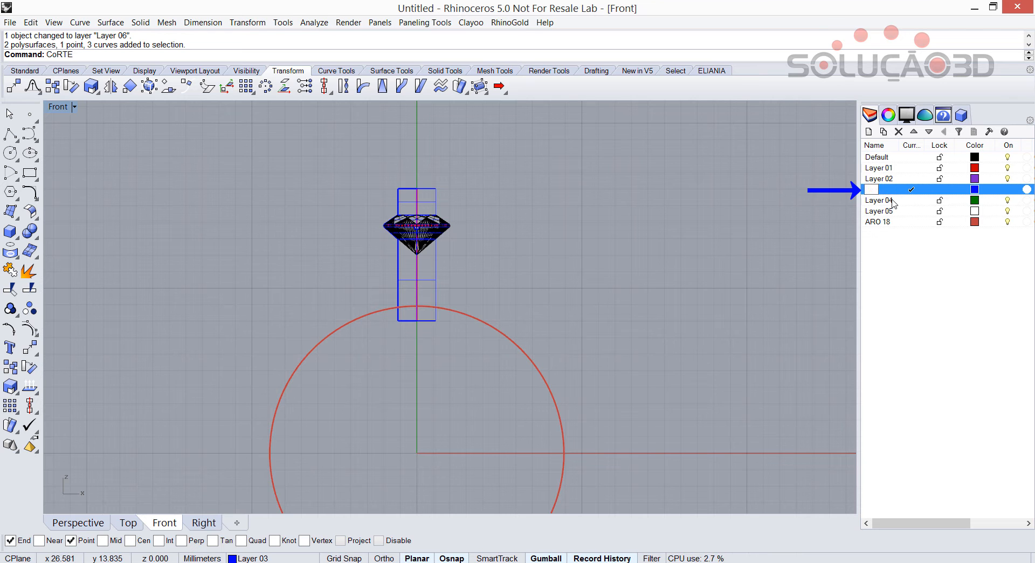
pyautogui.write('CORTE')
pyautogui.click(892, 202)
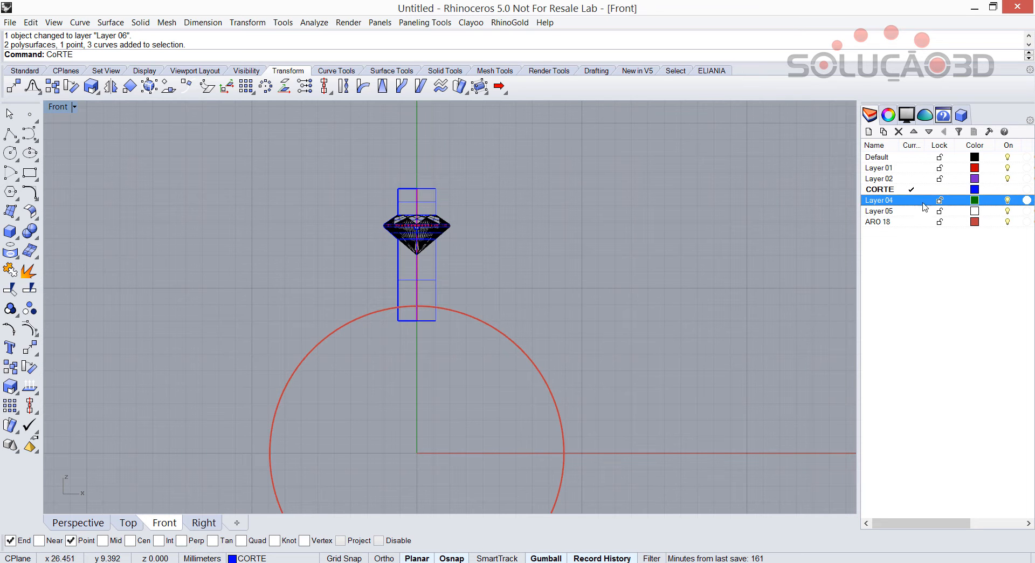
# Step: Move the ARO 18 layer up to the first place in the layer list
pyautogui.click(878, 223)
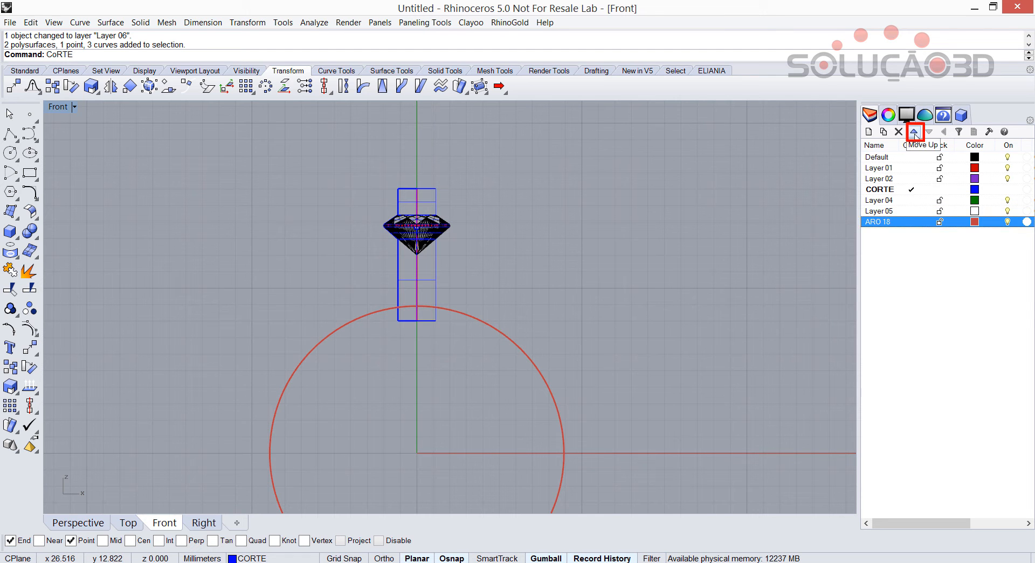
pyautogui.click(915, 133)
pyautogui.click(916, 132)
pyautogui.click(916, 132)
pyautogui.click(916, 132)
pyautogui.click(916, 133)
pyautogui.click(916, 133)
# Step: Move the CORTE layer up to the second place in the list, directly below ARO 18
pyautogui.press('Down')
pyautogui.press('Down')
pyautogui.press('Down')
pyautogui.press('Down')
pyautogui.click(915, 132)
pyautogui.click(915, 132)
pyautogui.click(916, 132)
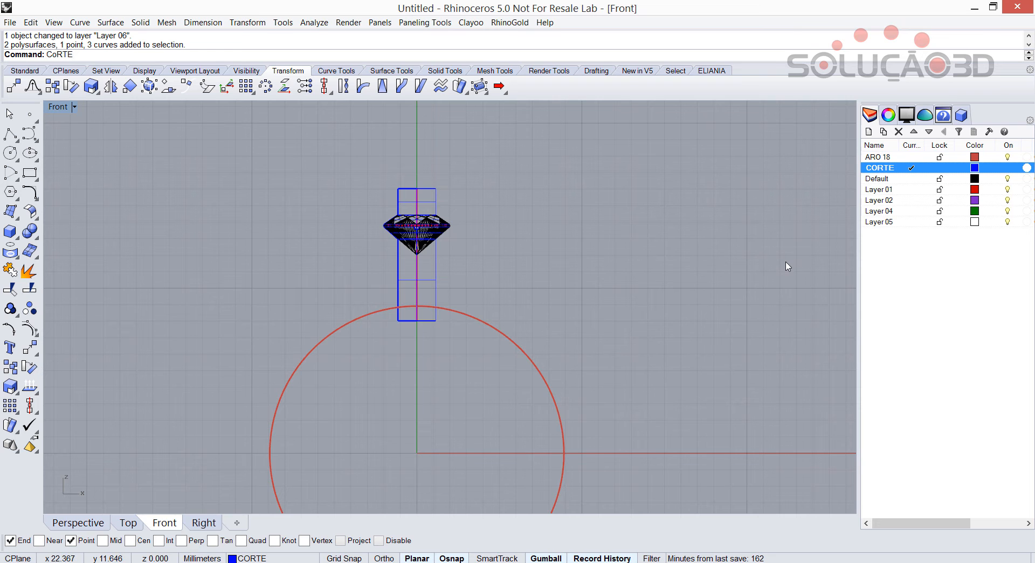
# Step: Rename the Default layer as GEMA 4 MM and make Layer 01 the current layer
pyautogui.doubleClick(876, 179)
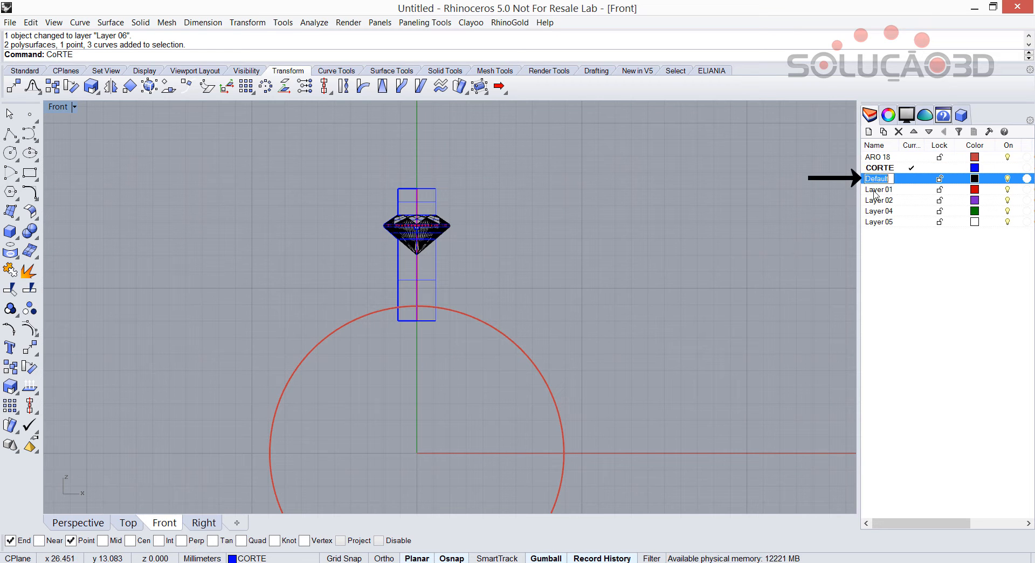
pyautogui.write('GEMA 4 MM')
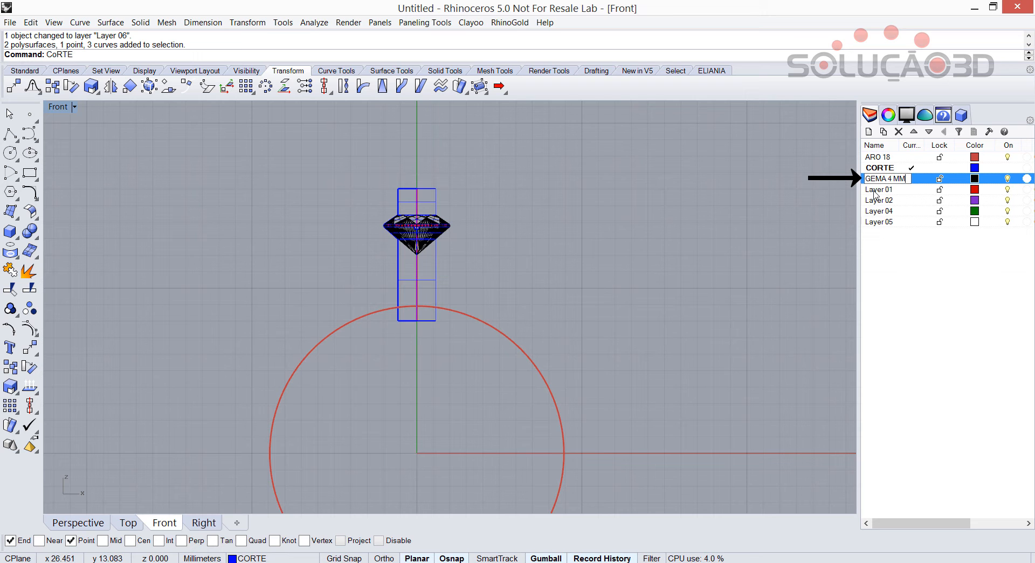
pyautogui.press('Return')
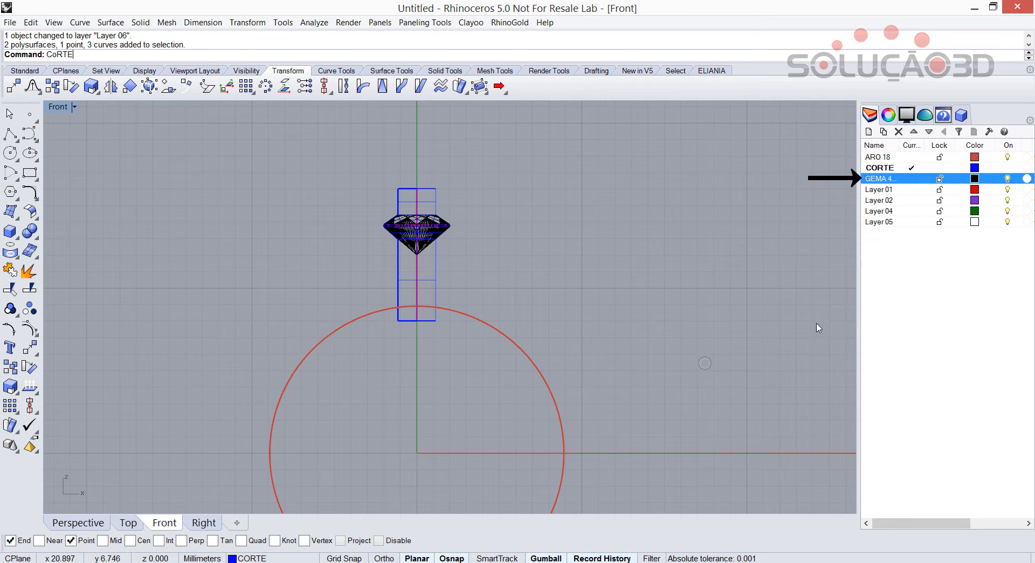
pyautogui.moveTo(899, 145); pyautogui.dragTo(911, 145)
pyautogui.click(923, 189)
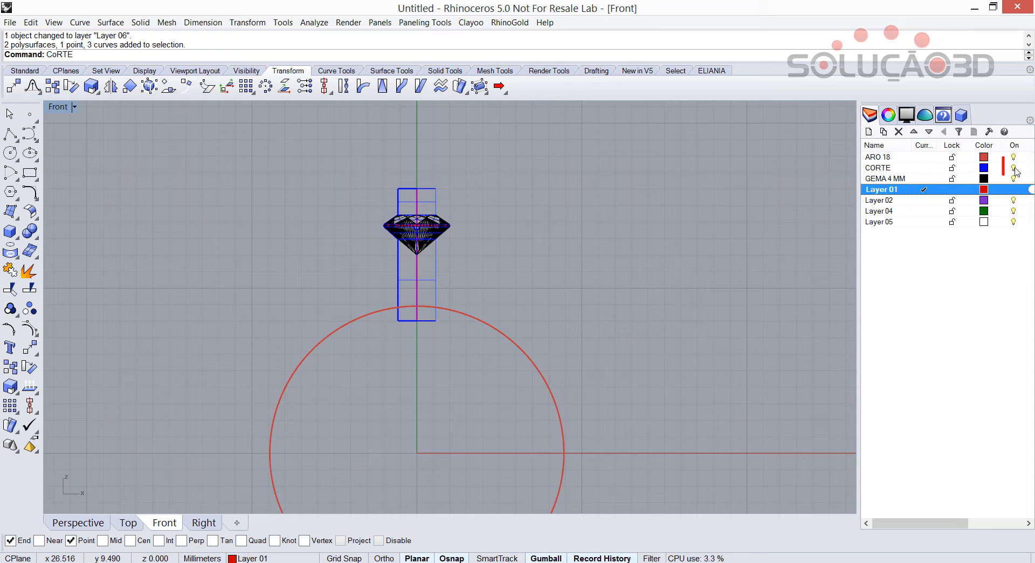
# Step: Try moving the gem group upward with the CORTE layer hidden, and undo the move
pyautogui.click(1013, 168)
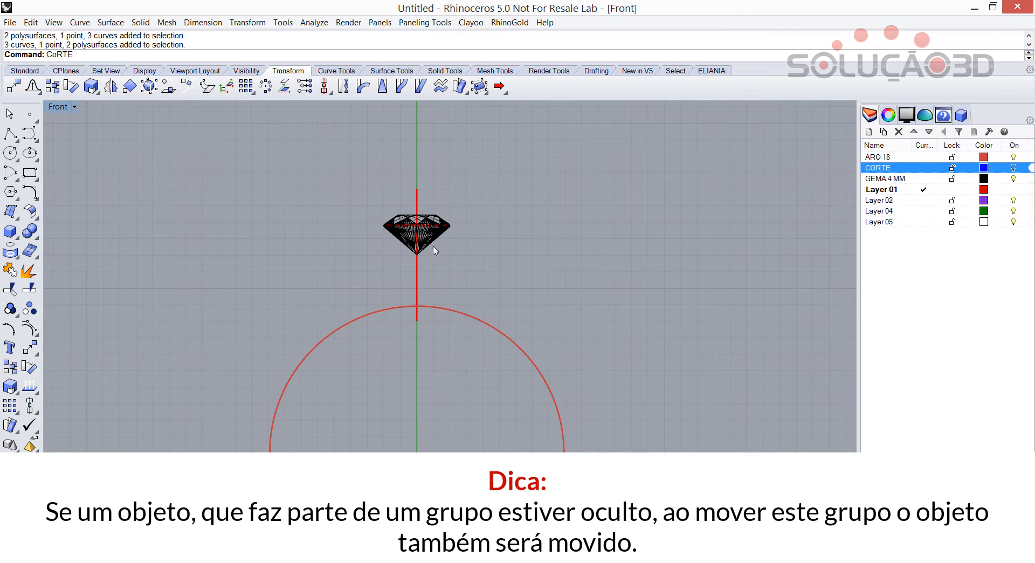
pyautogui.click(433, 244)
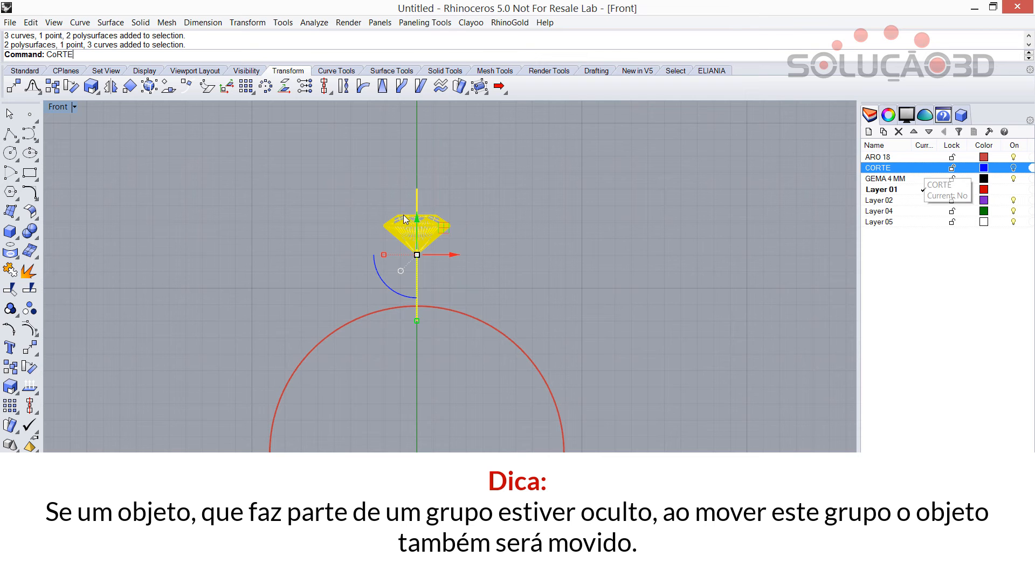
pyautogui.moveTo(419, 235); pyautogui.dragTo(423, 151)
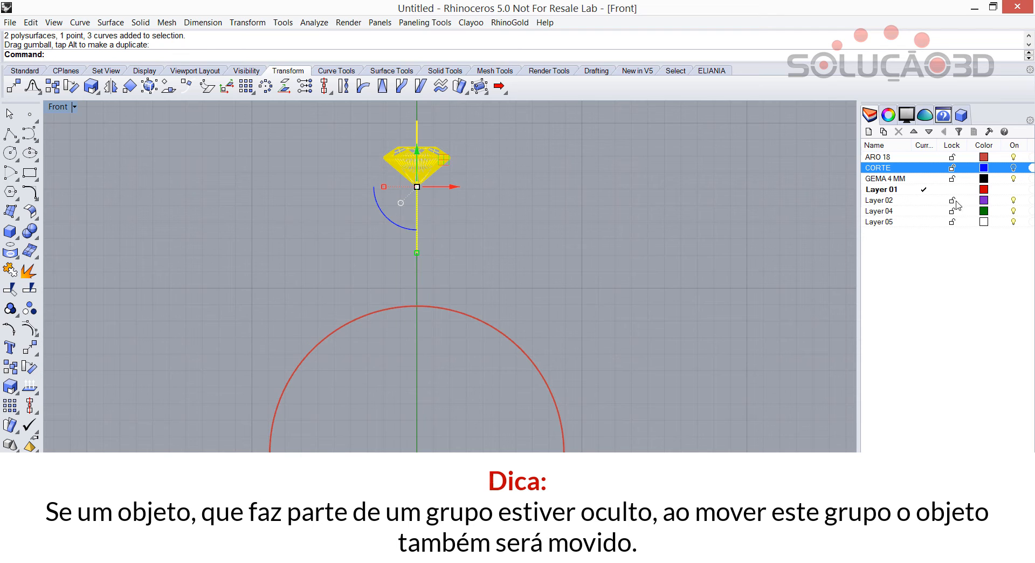
pyautogui.click(1013, 167)
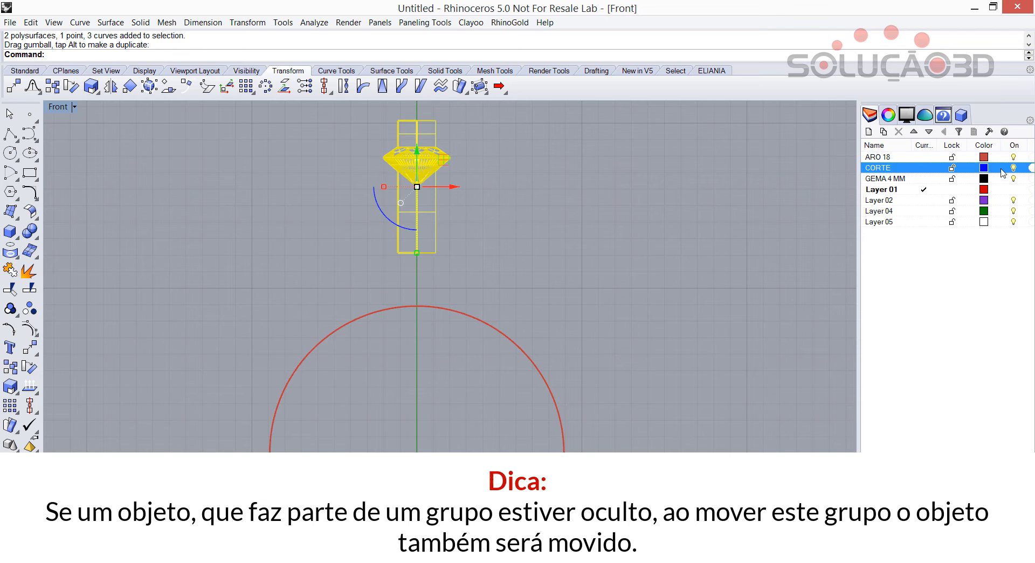
pyautogui.click(673, 190)
pyautogui.hotkey('ctrl', 'z')
# Step: Hide the CORTE layer and ungroup the gem from its cutter and guide curves
pyautogui.click(1013, 168)
pyautogui.click(1013, 167)
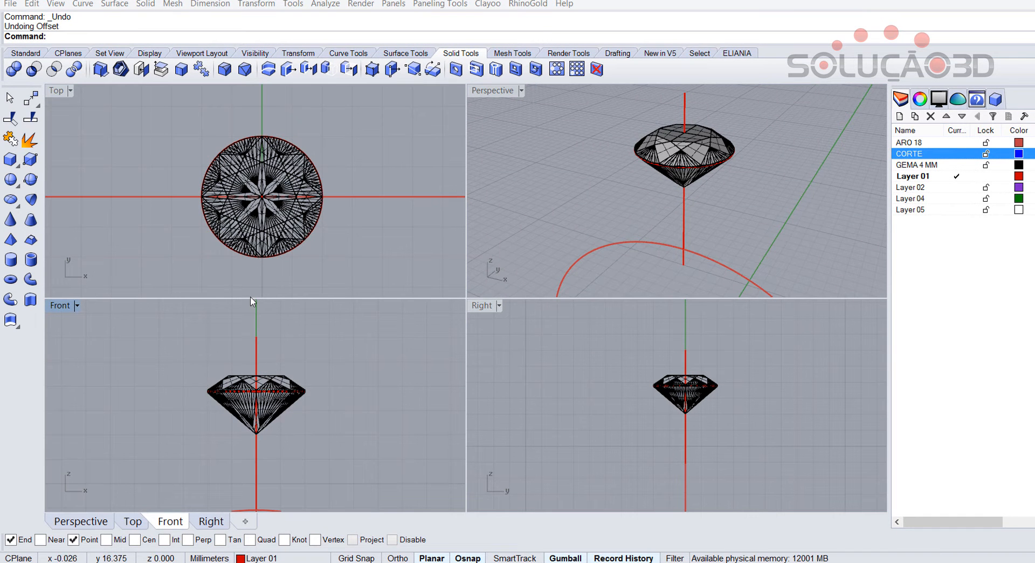
pyautogui.click(116, 161)
pyautogui.hotkey('ctrl', 'a')
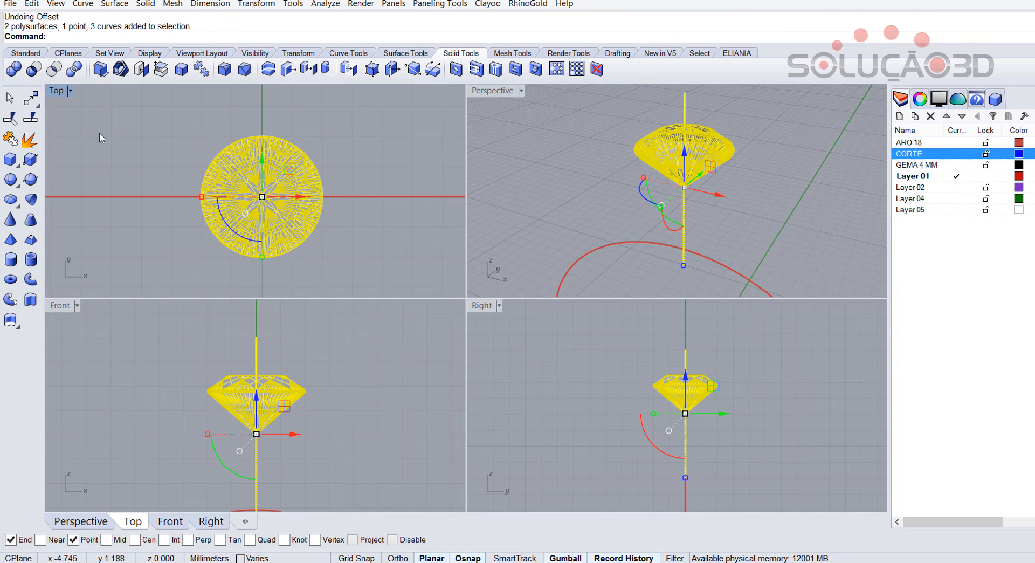
pyautogui.click(26, 52)
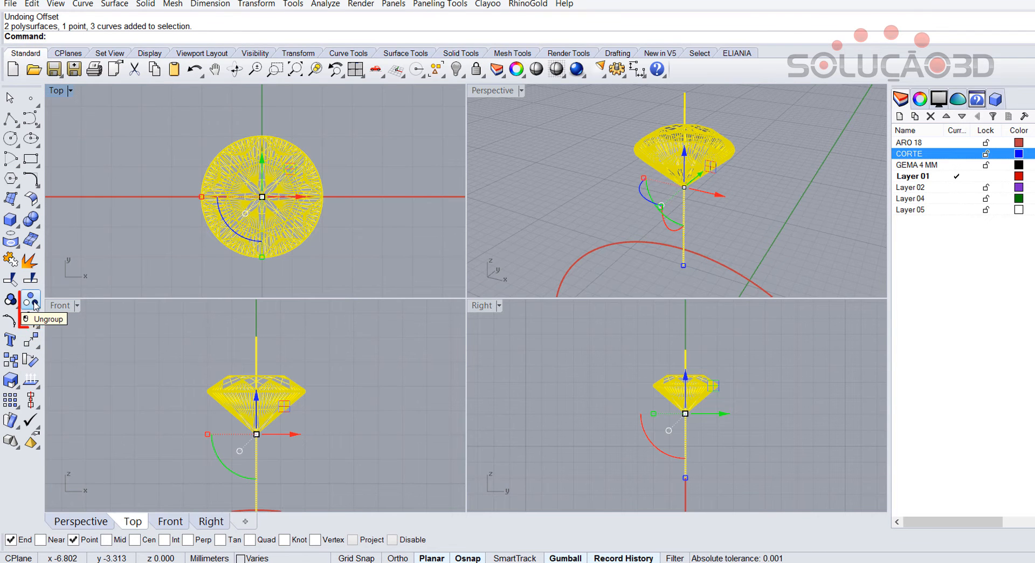
pyautogui.click(27, 321)
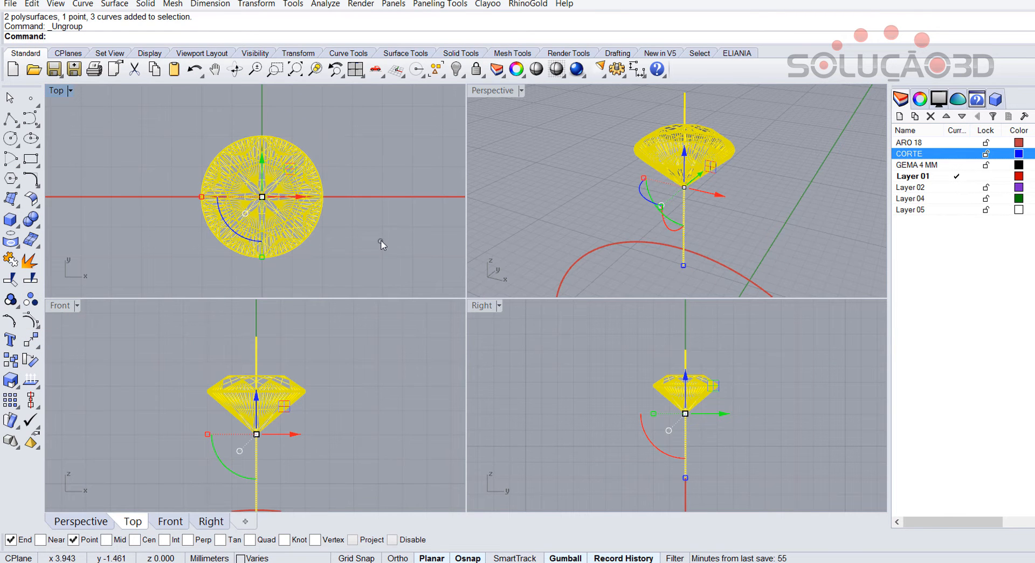
pyautogui.click(380, 239)
# Step: Assign the vertical line running through the gem to the CORTE layer
pyautogui.click(255, 478)
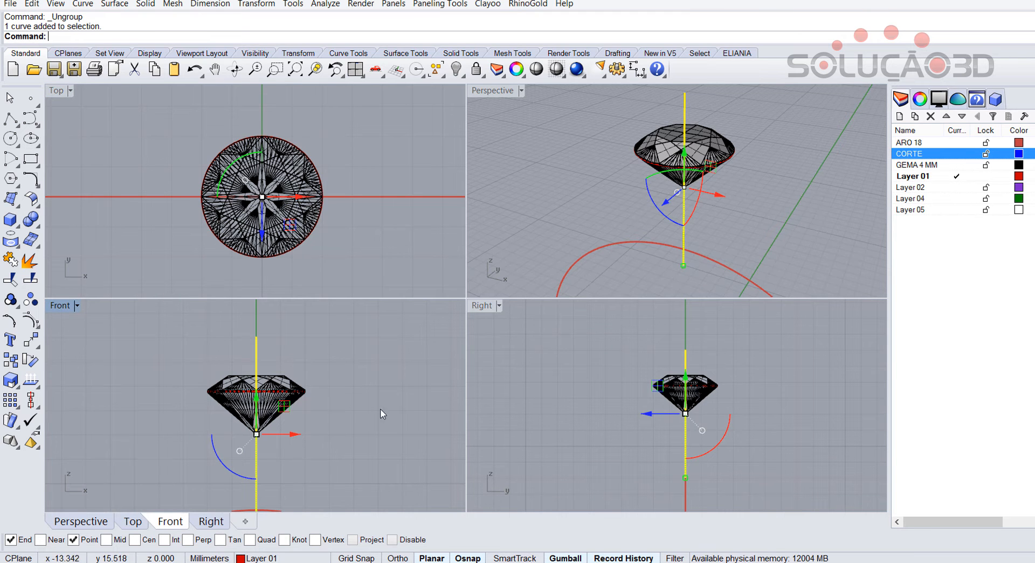
pyautogui.click(300, 558)
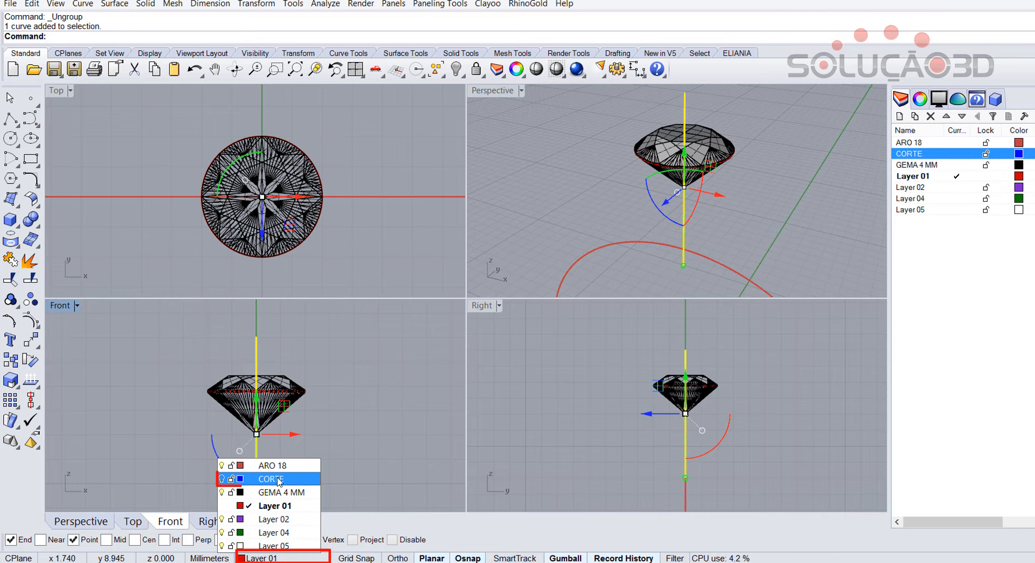
pyautogui.click(302, 478)
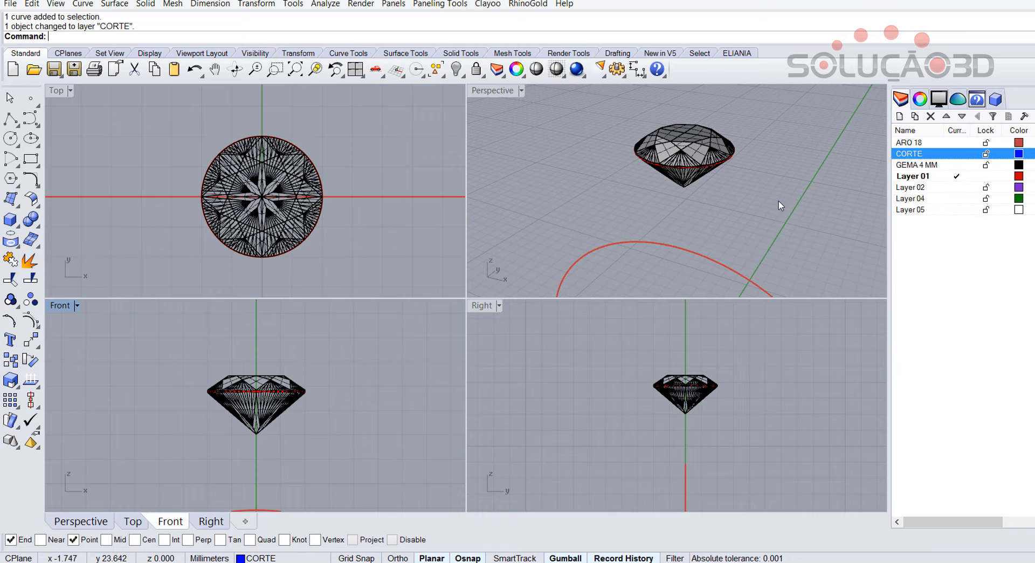
# Step: Offset the gem's girdle circle 0.8 mm inward in the Top view
pyautogui.click(360, 56)
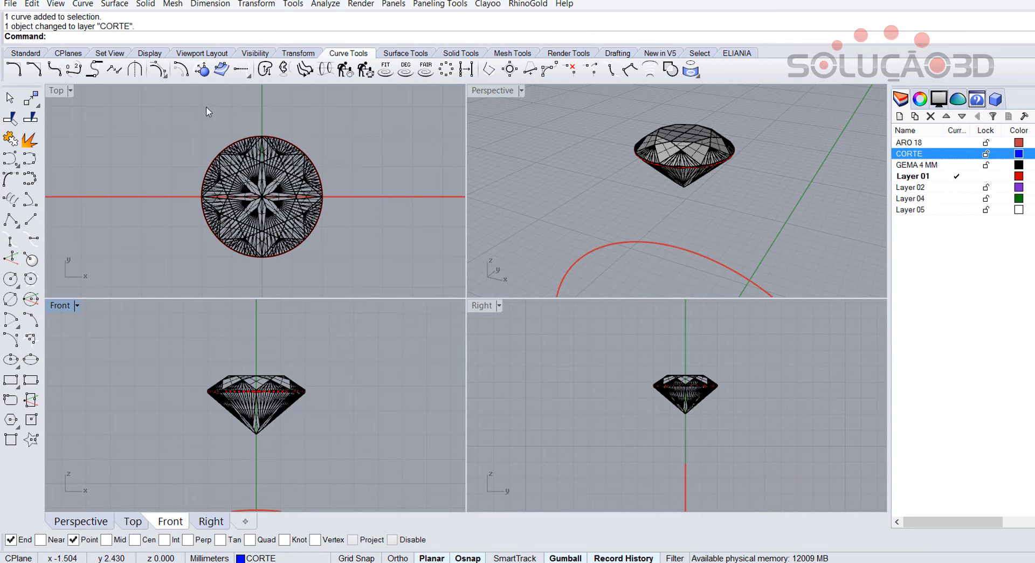
pyautogui.click(181, 69)
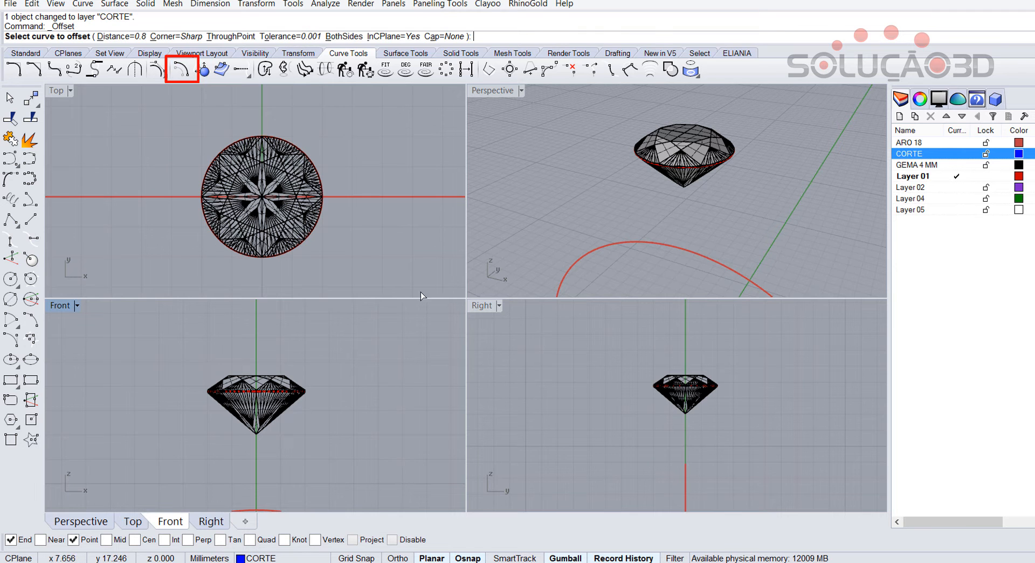
pyautogui.click(324, 191)
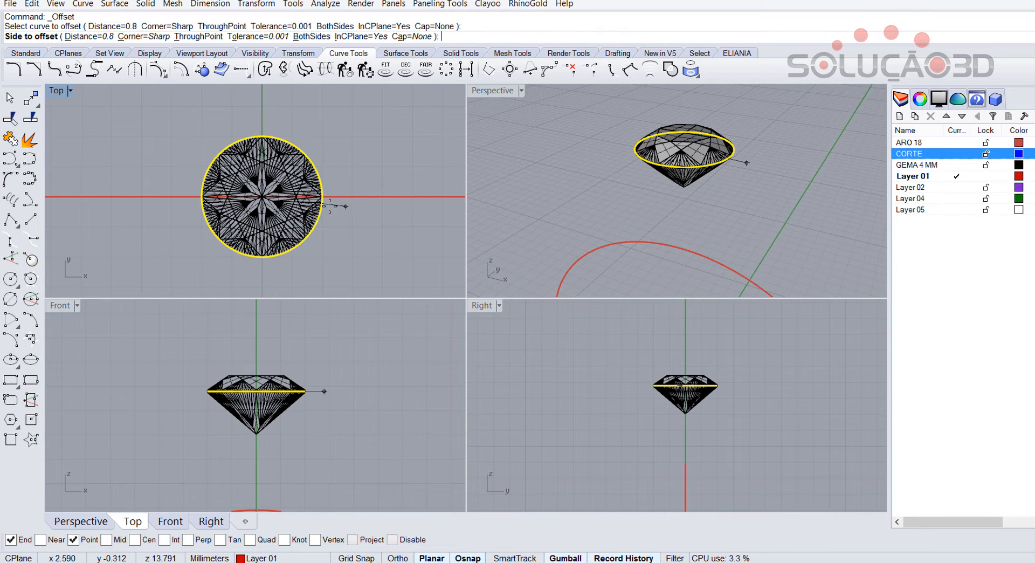
pyautogui.click(280, 194)
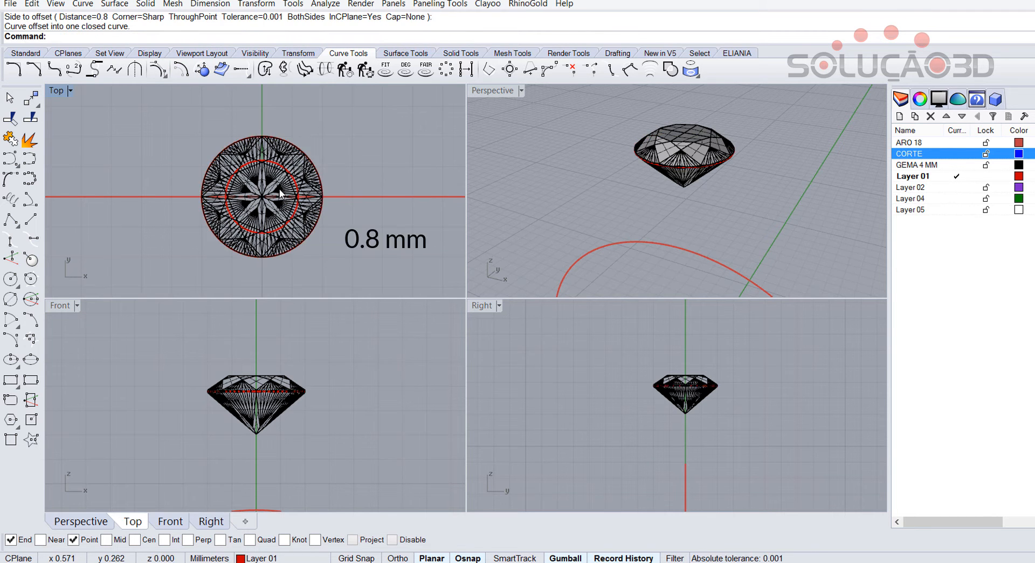
# Step: Extrude the girdle circle and its inner offset together as a solid with a distance of -1 mm
pyautogui.click(458, 53)
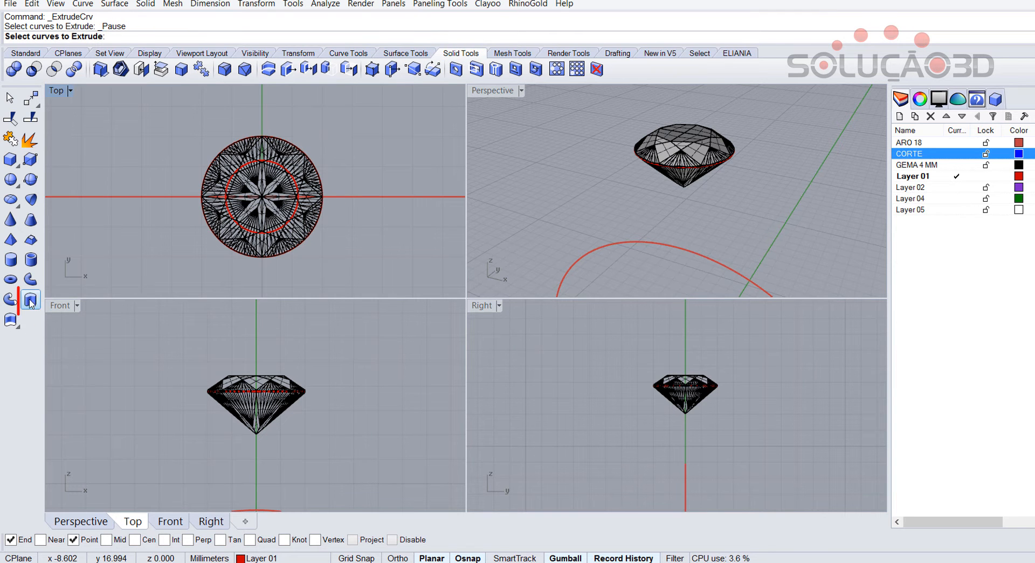
pyautogui.click(287, 172)
pyautogui.click(319, 174)
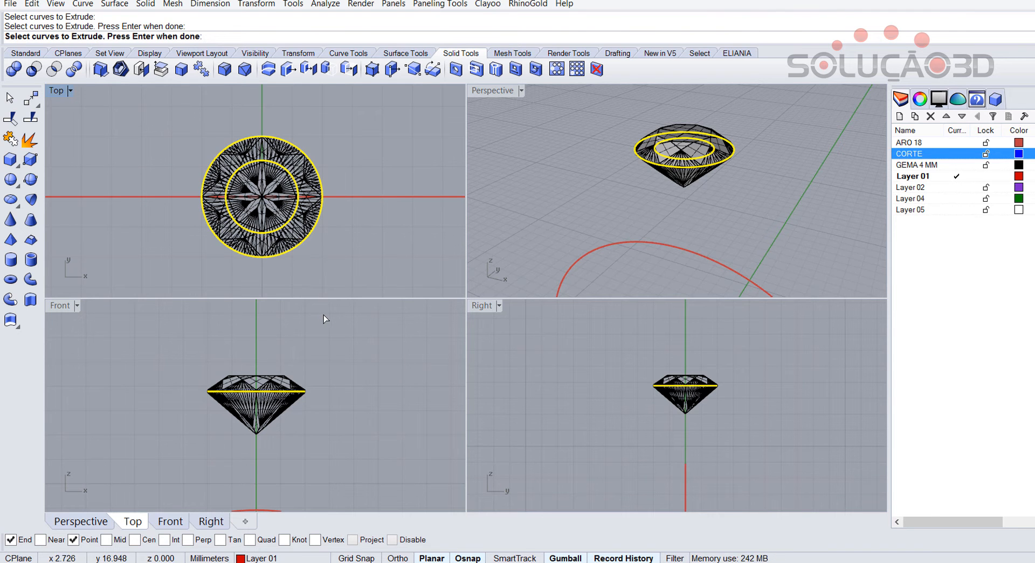
pyautogui.press('Return')
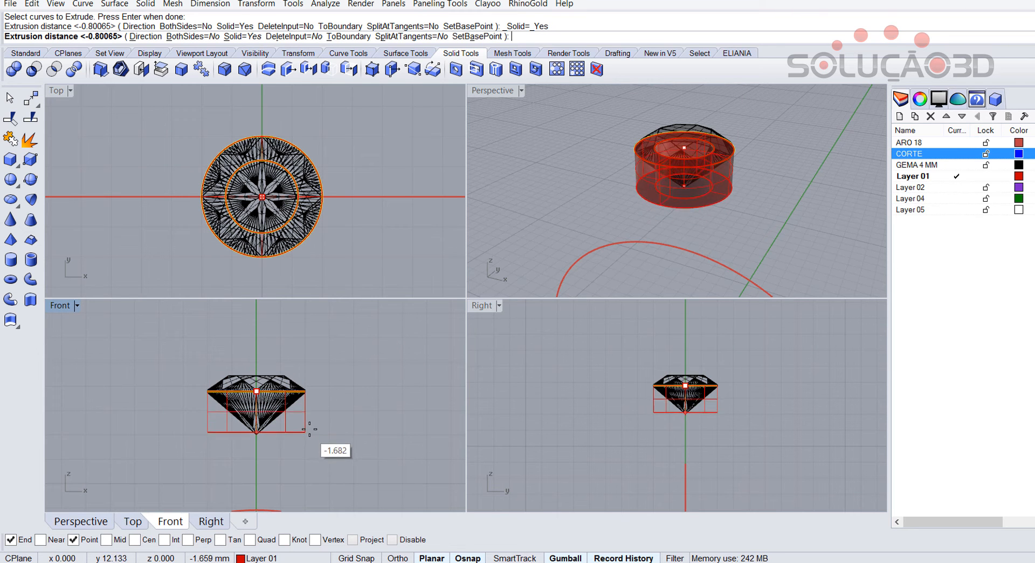
pyautogui.write('-1')
pyautogui.press('Return')
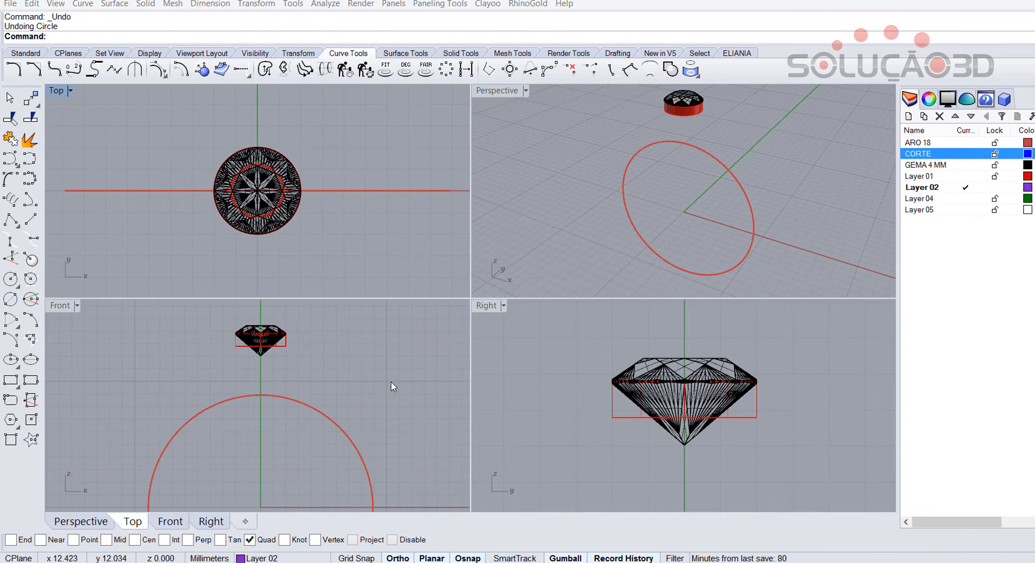
# Step: Make Layer 02 current and draw a 1 mm diameter circle outward from the girdle's +Y quadrant in the Top view
pyautogui.click(304, 557)
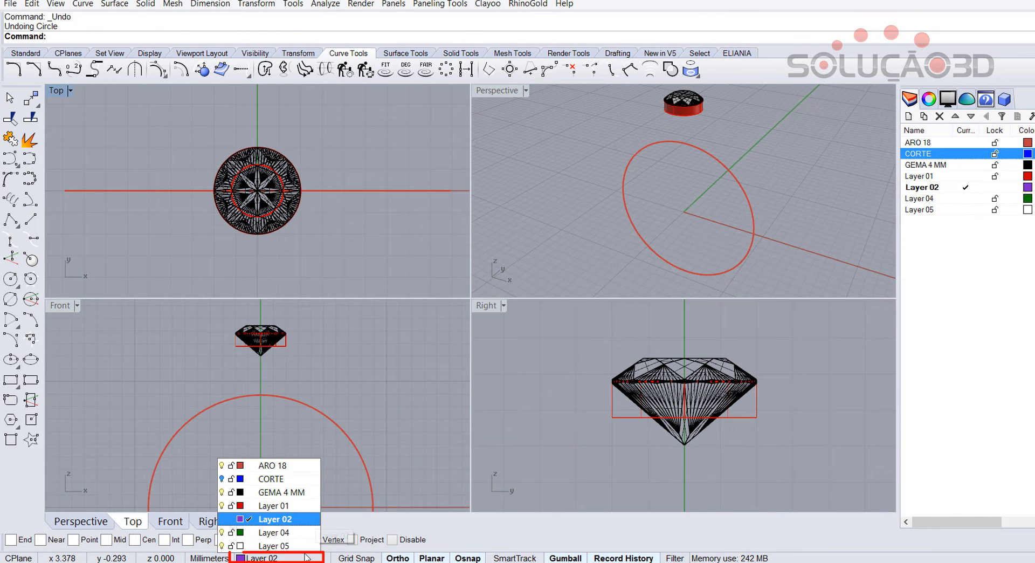
pyautogui.click(305, 520)
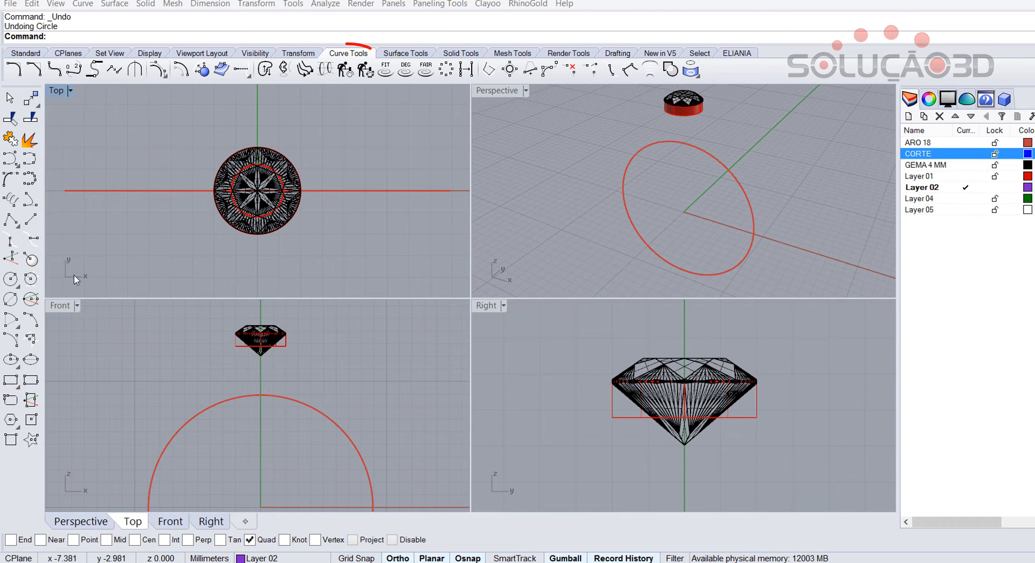
pyautogui.click(15, 304)
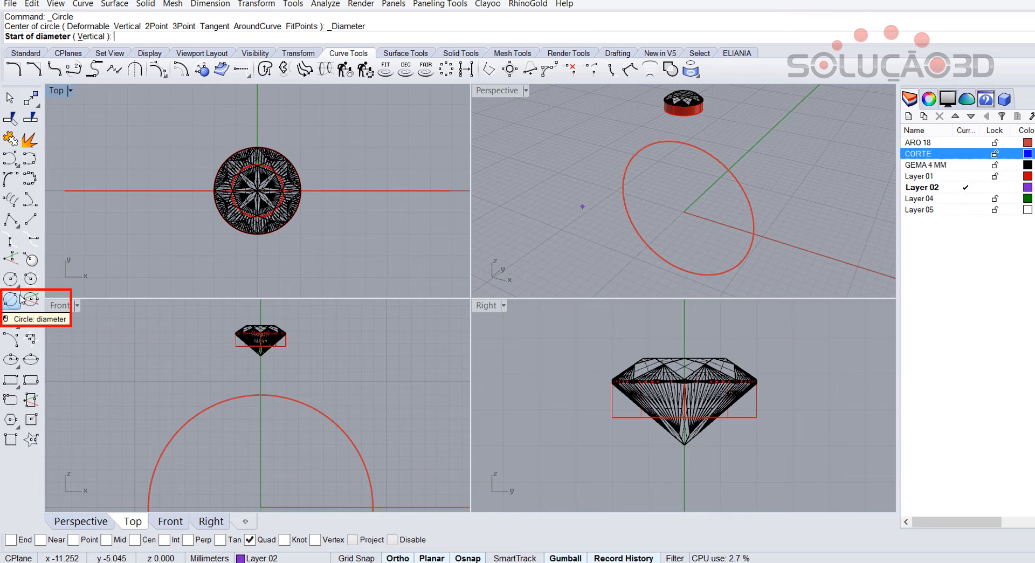
pyautogui.click(258, 144)
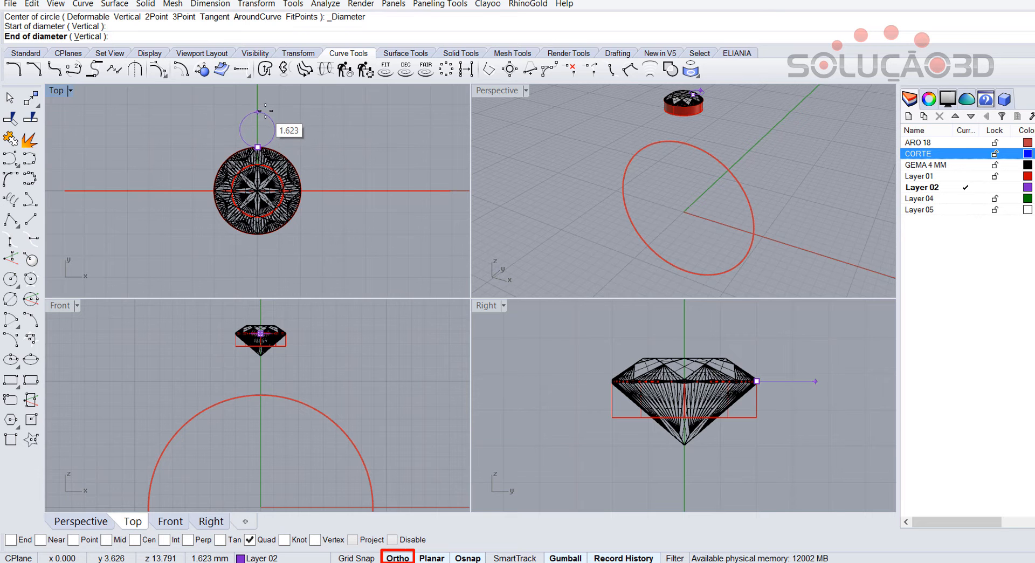
pyautogui.write('1')
pyautogui.press('Return')
pyautogui.write('1')
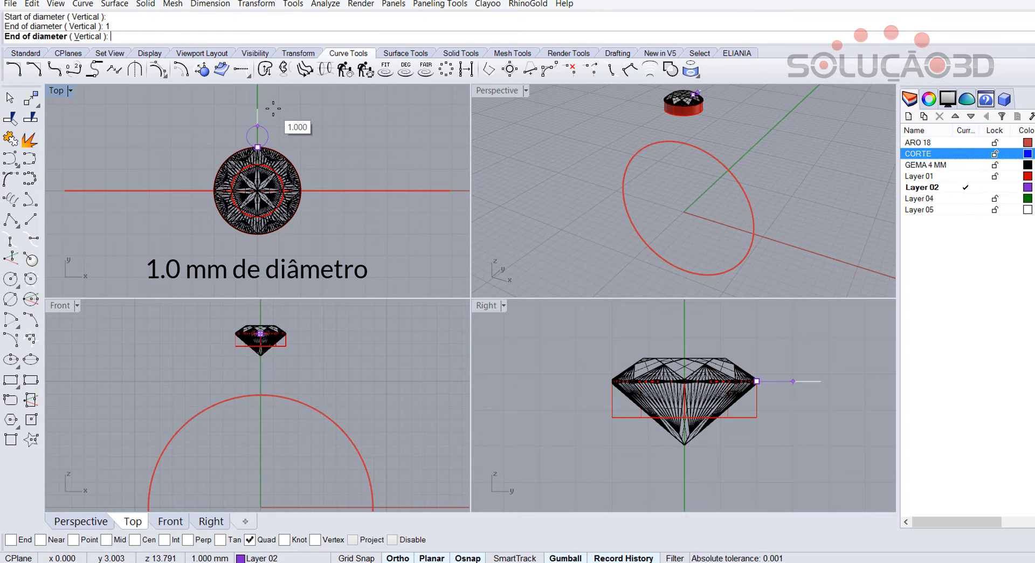
pyautogui.press('Return')
# Step: Move the small circle straight up in the Right view until it sits above the gem's table
pyautogui.click(782, 382)
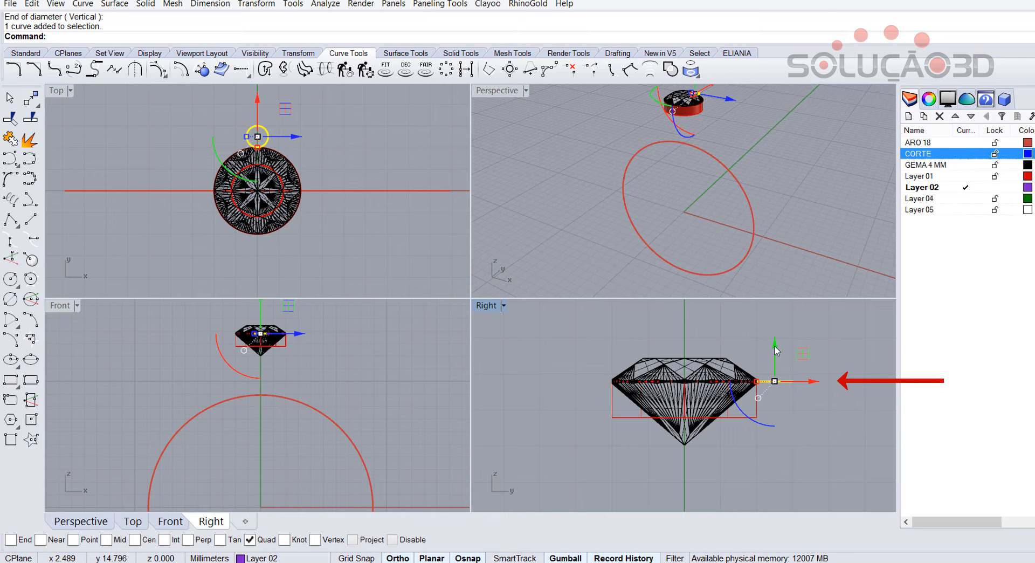
pyautogui.moveTo(776, 350); pyautogui.dragTo(814, 301)
pyautogui.click(790, 376)
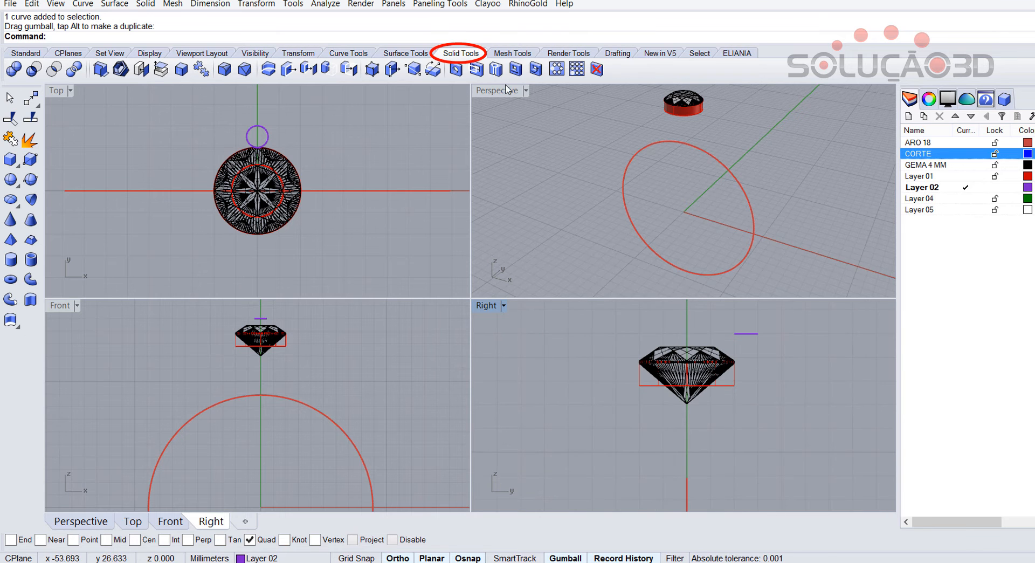
# Step: Extrude the raised 1 mm circle downward as a solid prong with a distance of -6 mm
pyautogui.hotkey('ctrl', 'z')
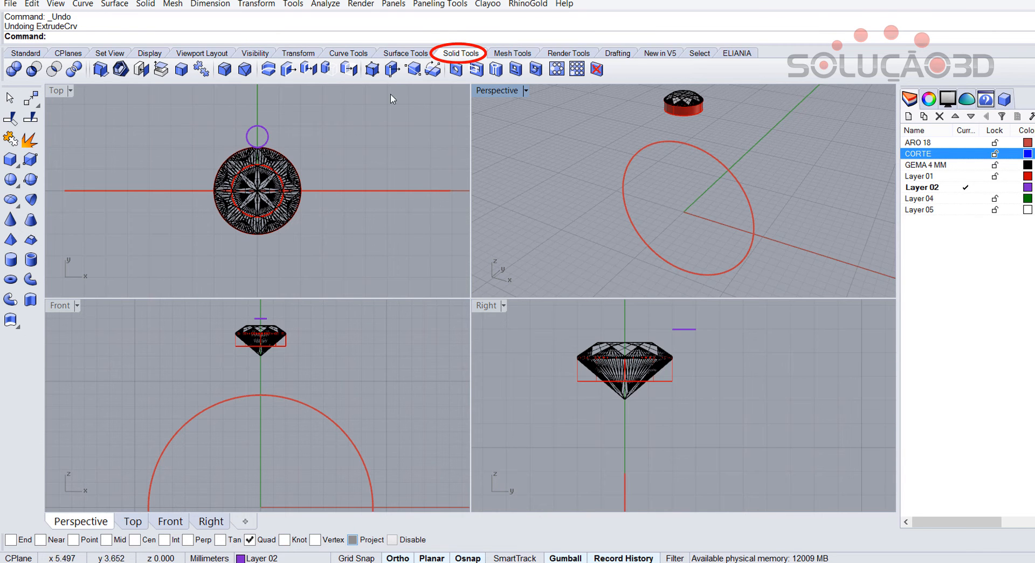
pyautogui.click(10, 299)
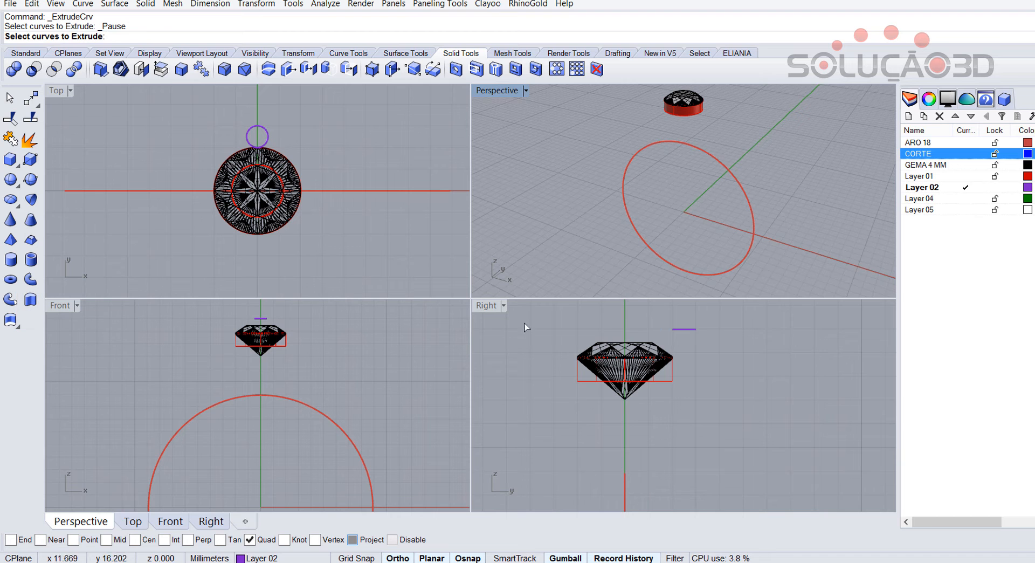
pyautogui.click(694, 333)
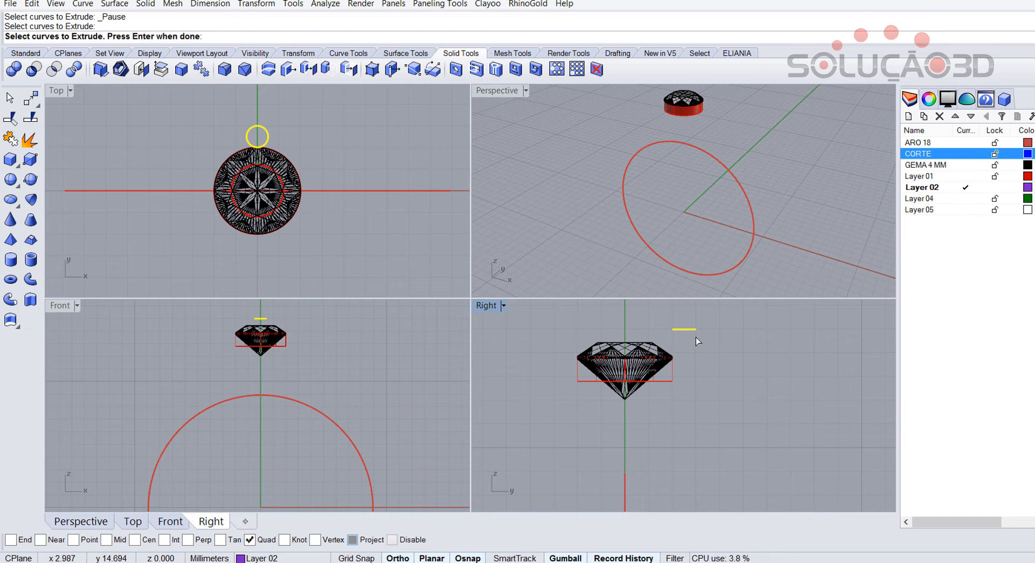
pyautogui.press('Return')
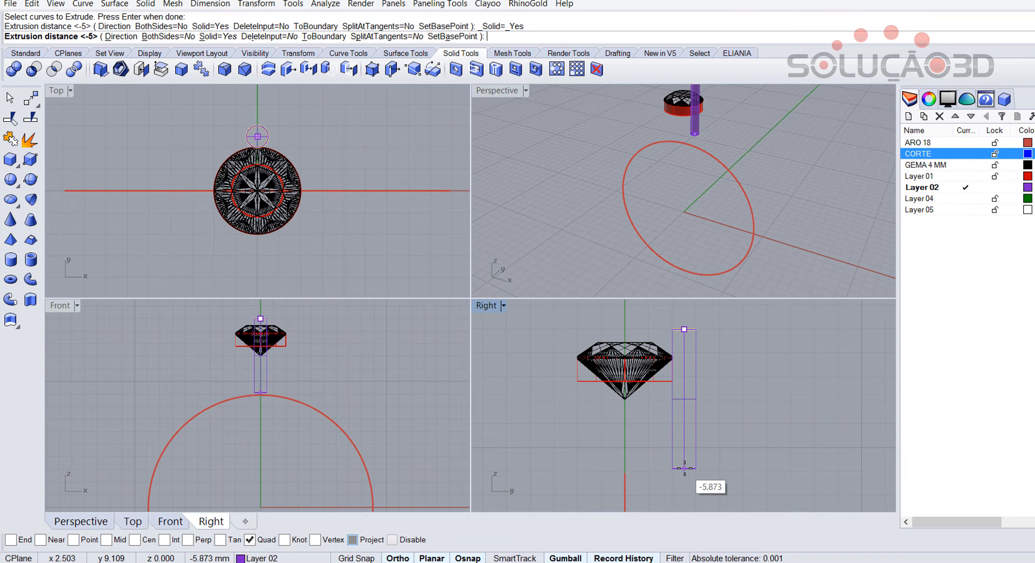
pyautogui.write('-6')
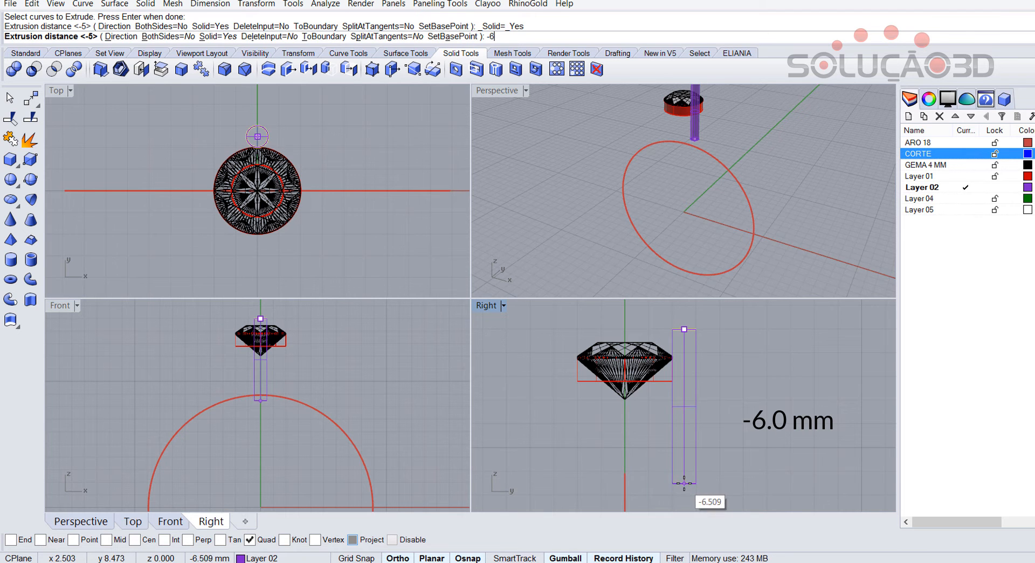
pyautogui.press('Return')
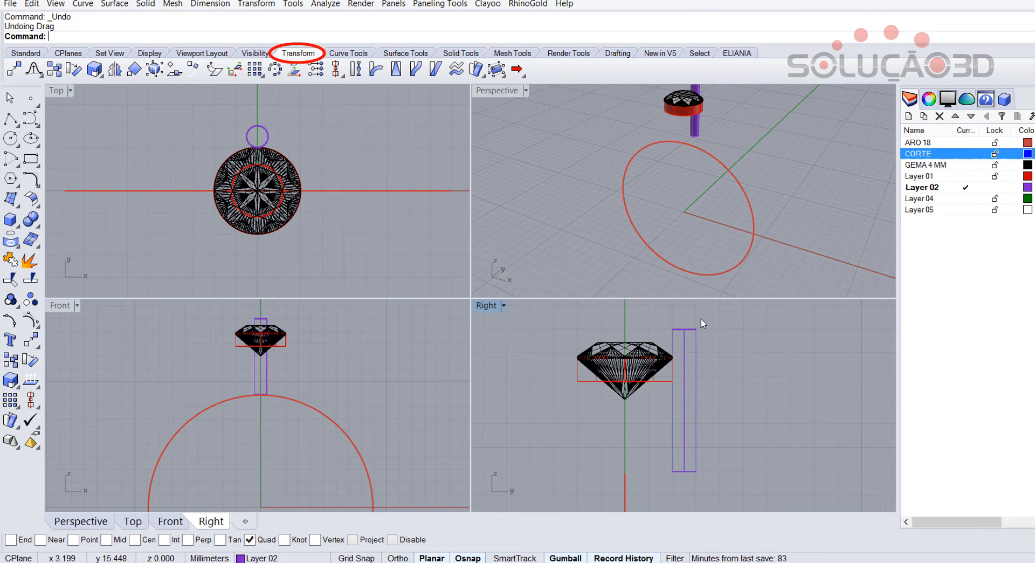
# Step: Rotate the prong cylinder to about 350° around its top quadrant in the Right view, leaning its lower end toward the gem's axis
pyautogui.click(74, 70)
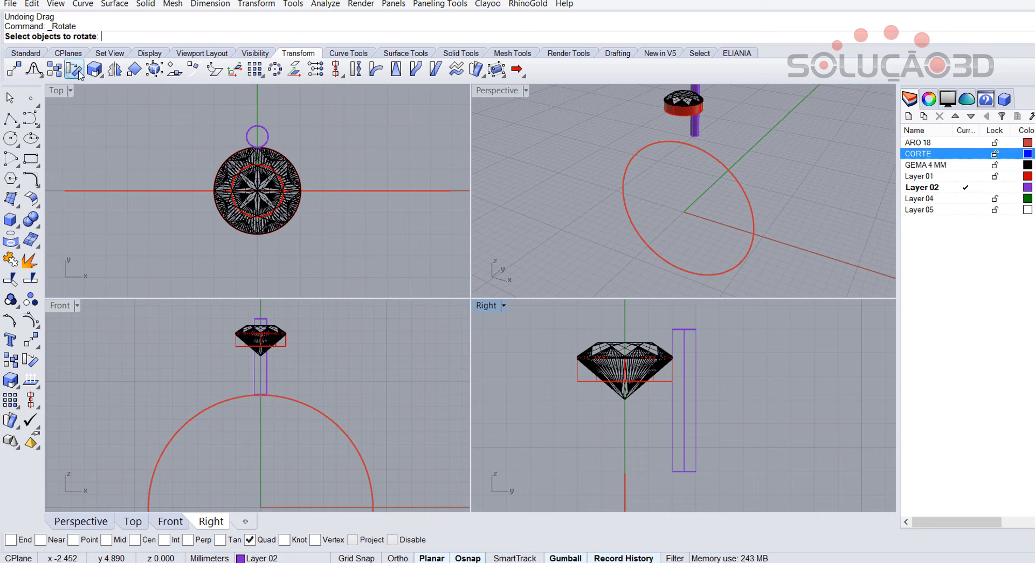
pyautogui.click(695, 345)
pyautogui.press('Return')
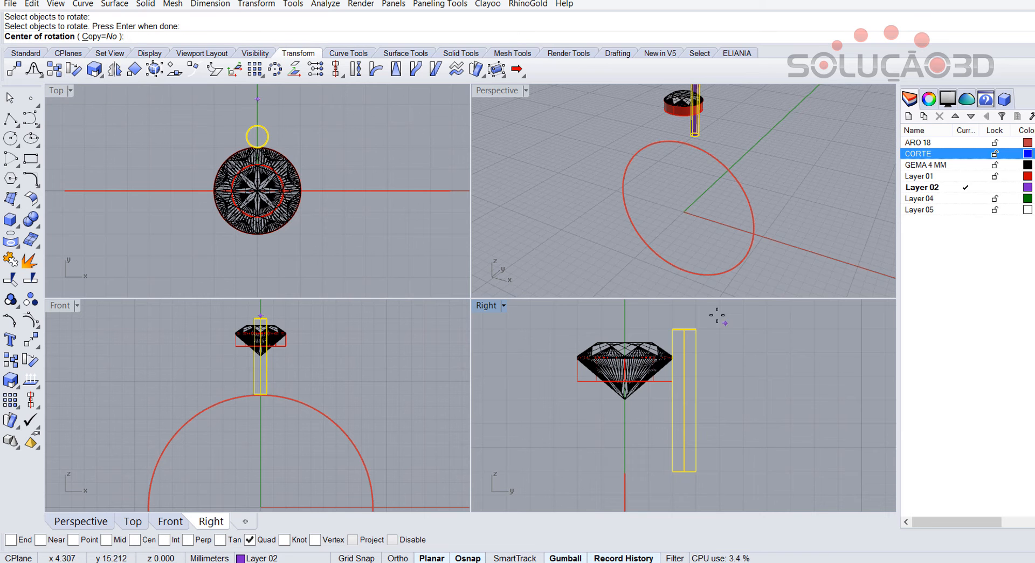
pyautogui.click(684, 330)
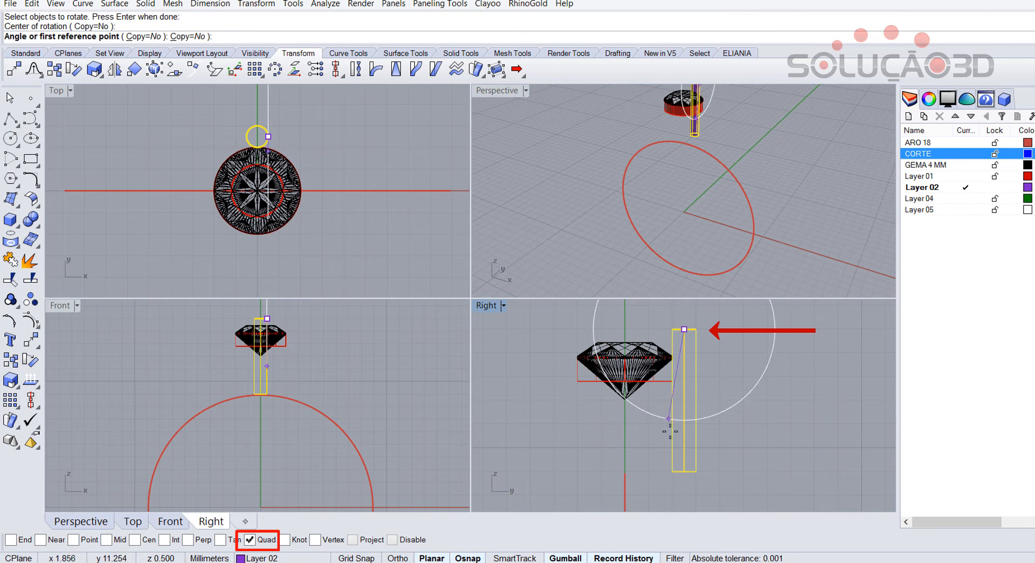
pyautogui.click(684, 471)
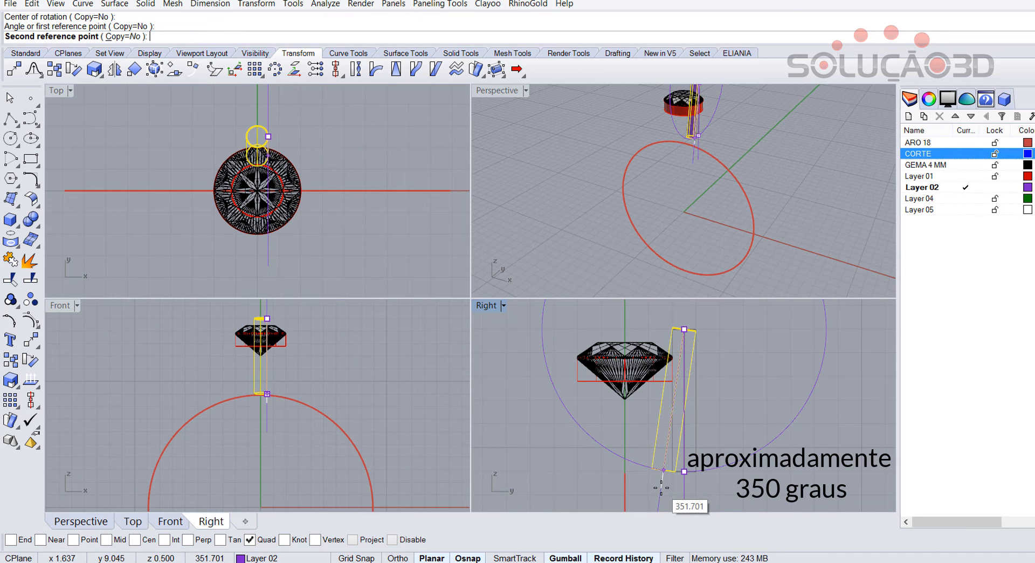
pyautogui.click(660, 486)
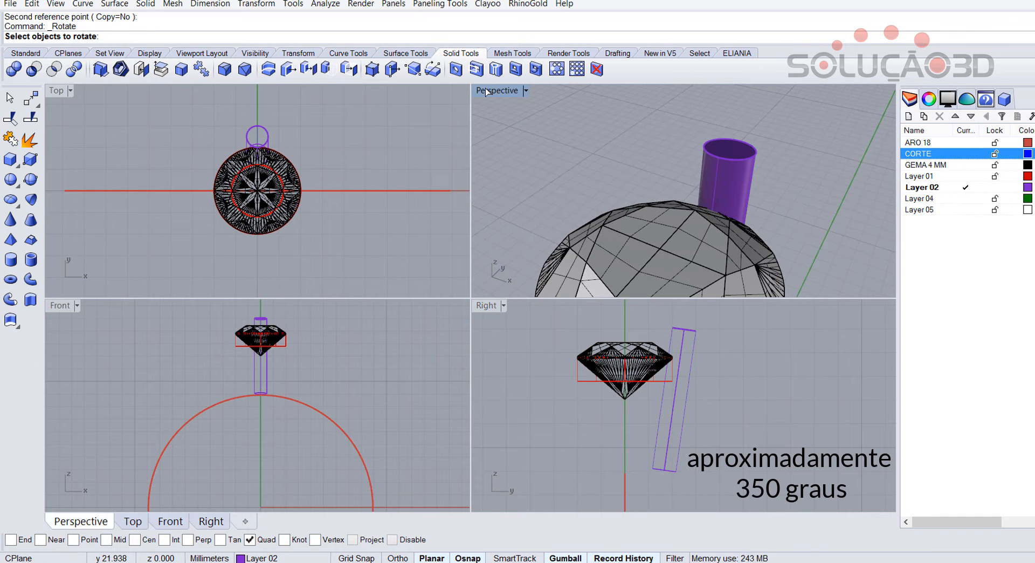
# Step: Fillet the prong's top edge with a 0.35 mm radius and delete the leftover base circle around the tip
pyautogui.click(230, 72)
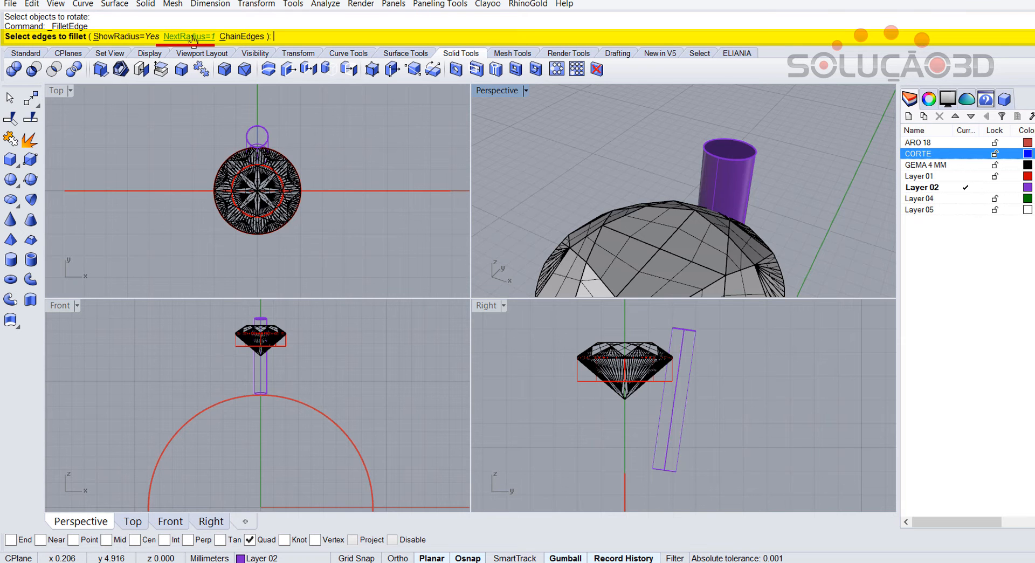
pyautogui.click(192, 37)
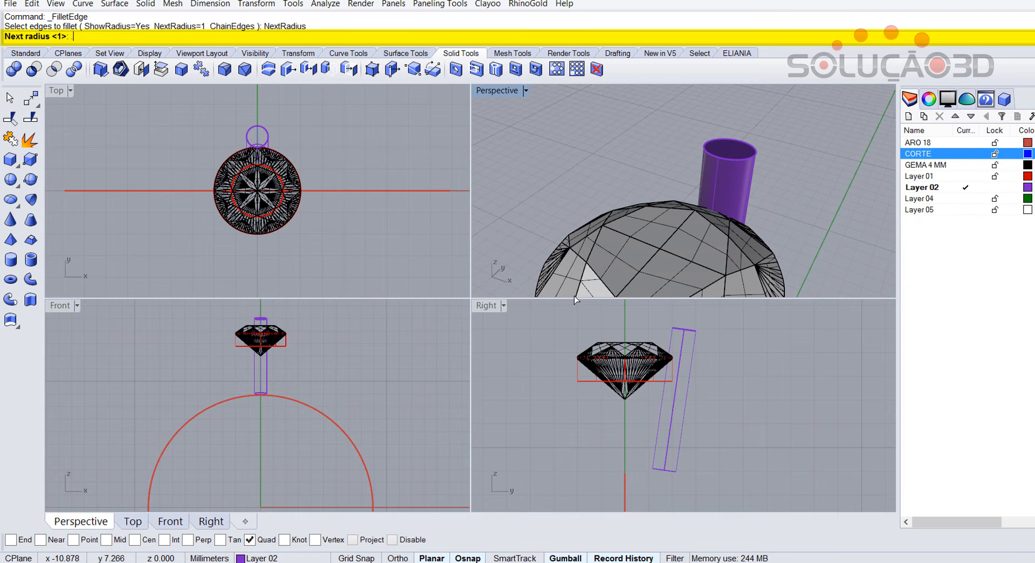
pyautogui.press('Return')
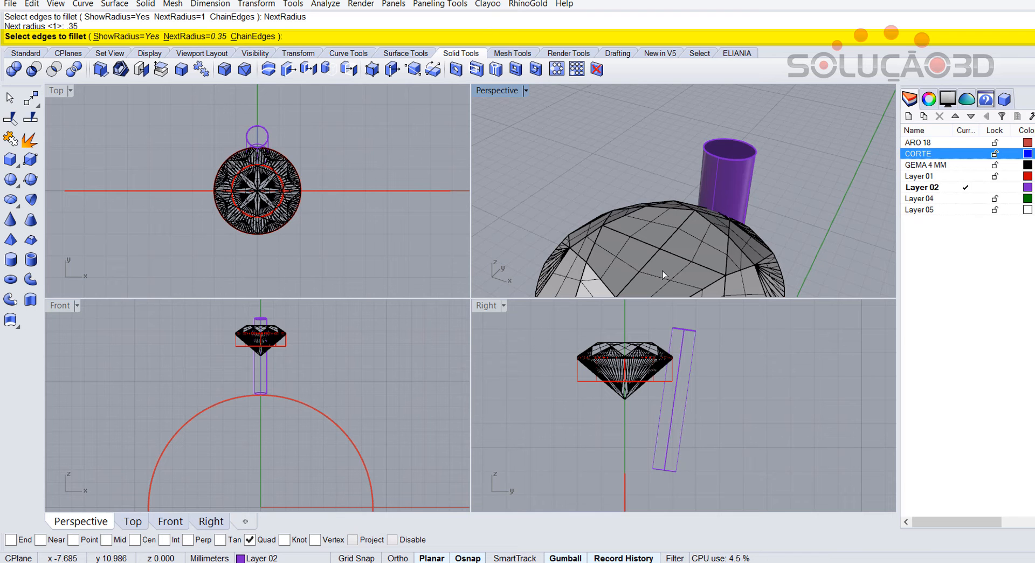
pyautogui.click(742, 155)
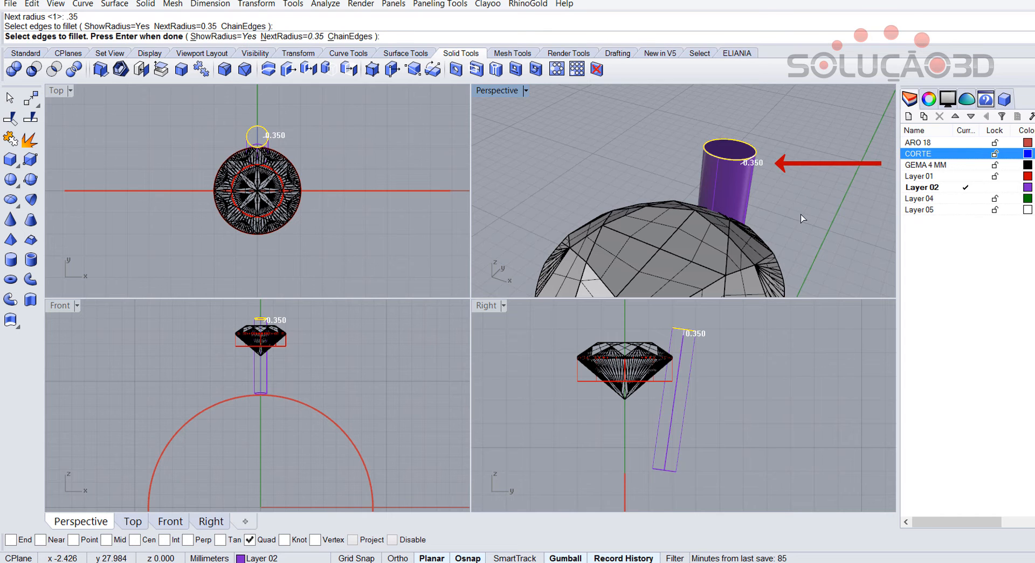
pyautogui.press('Return')
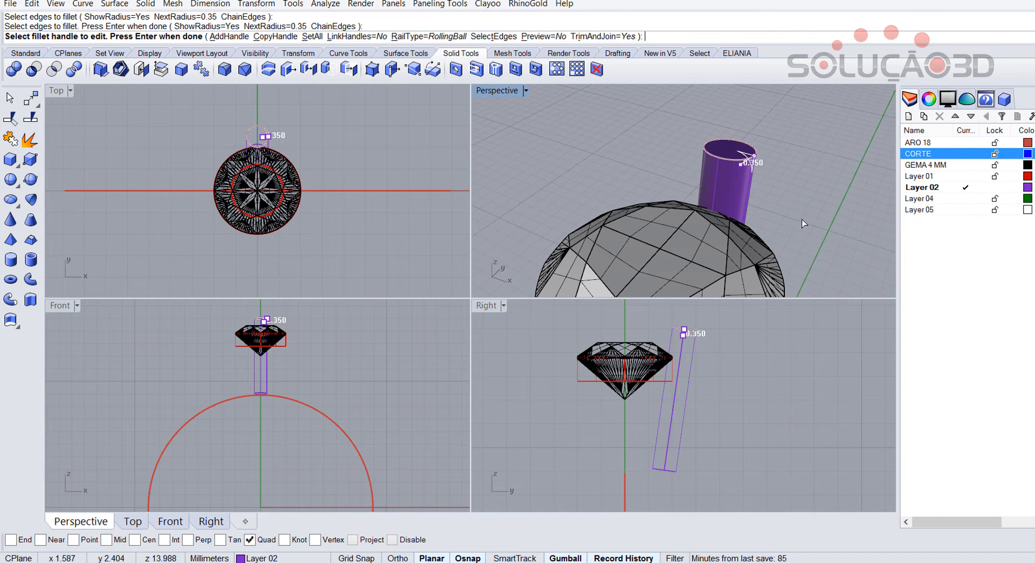
pyautogui.press('Return')
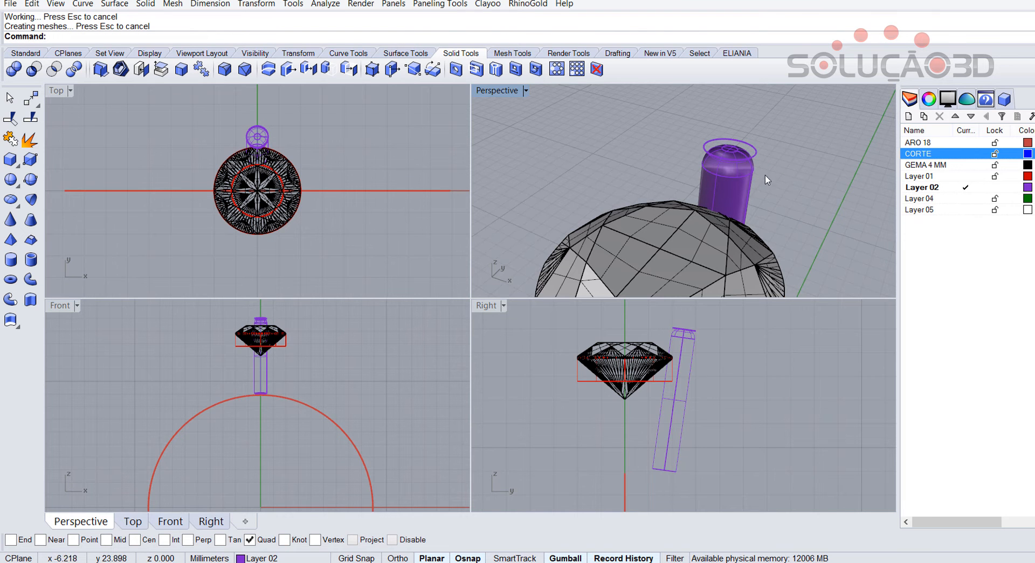
pyautogui.click(754, 152)
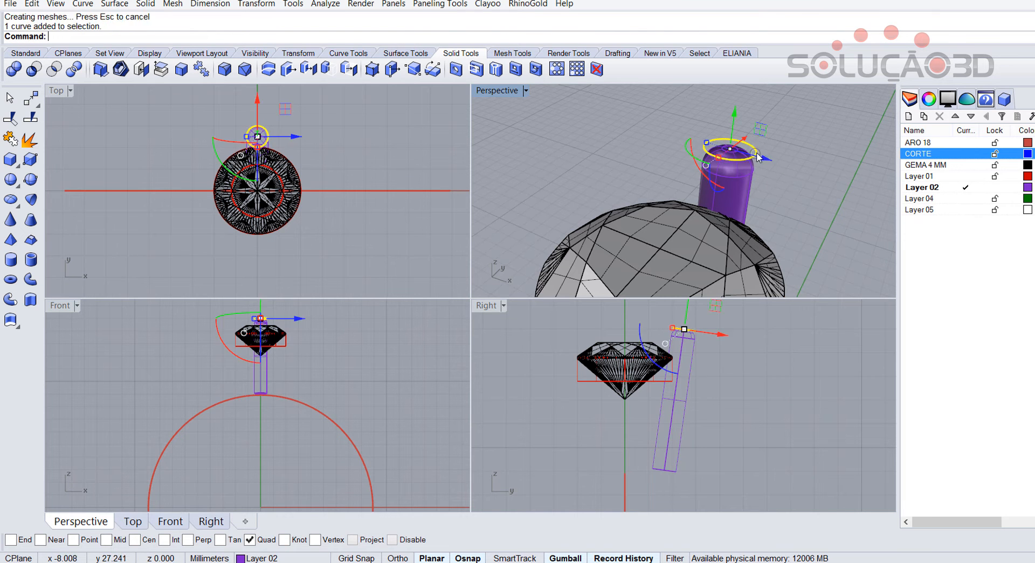
pyautogui.press('Delete')
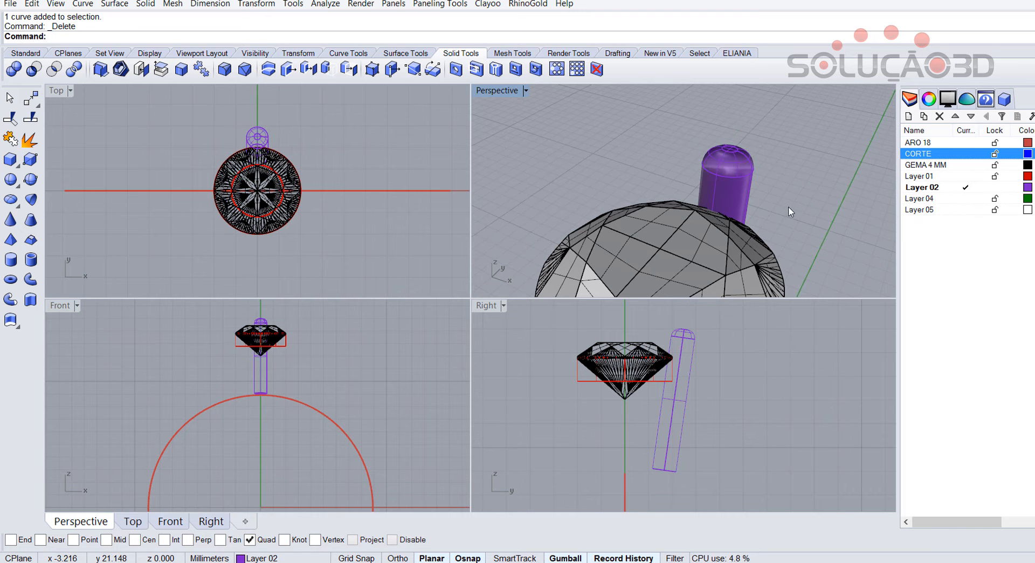
# Step: Create a polar array of 6 prongs around the gem's centre over 360° in the Top view
pyautogui.click(56, 90)
pyautogui.doubleClick(56, 90)
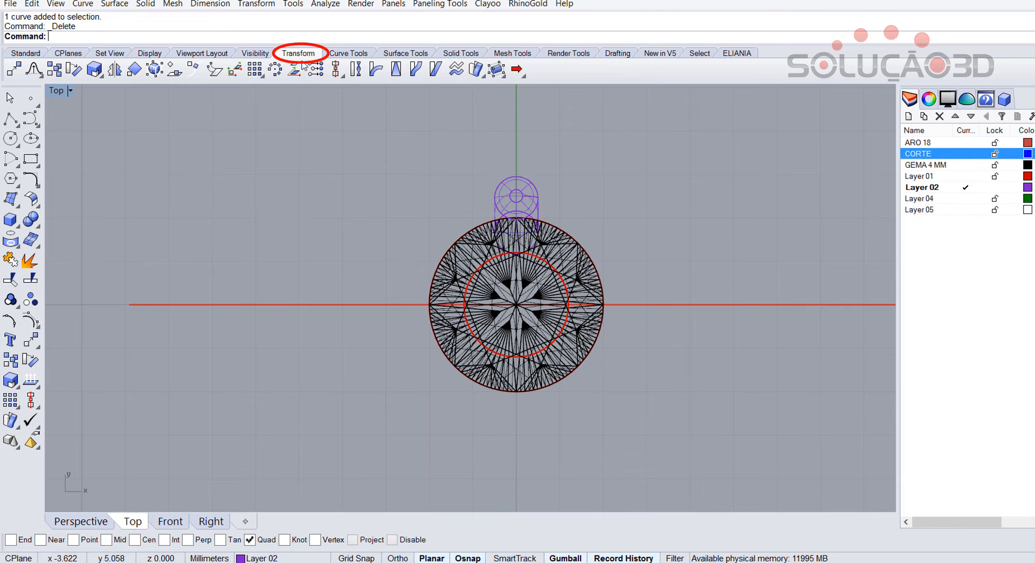
pyautogui.click(276, 71)
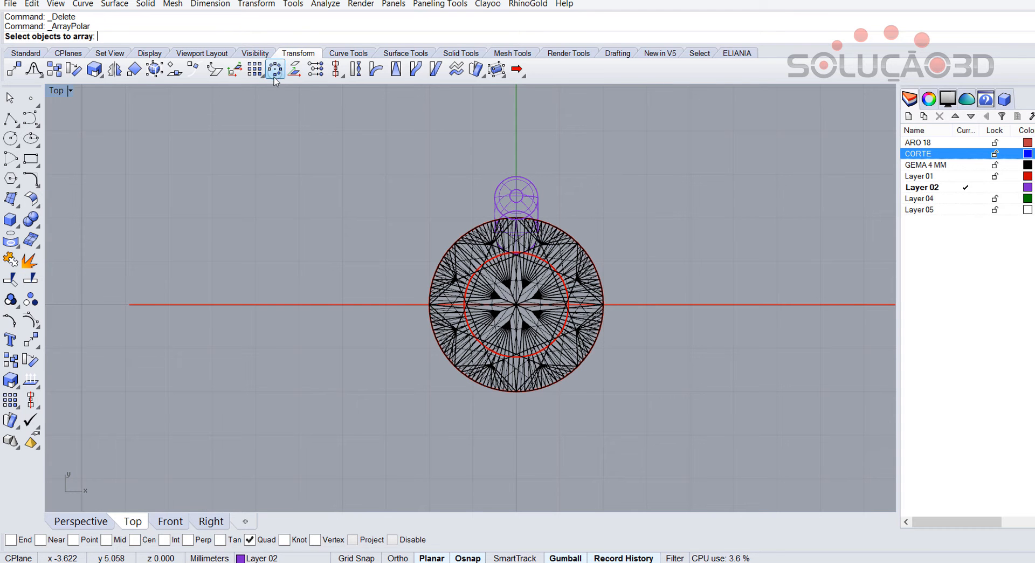
pyautogui.click(536, 203)
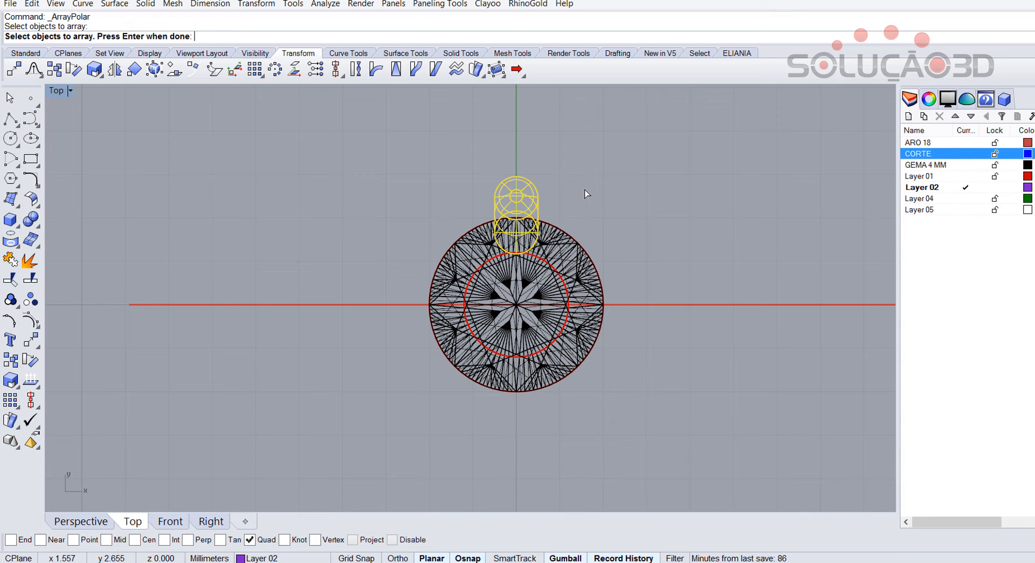
pyautogui.press('Return')
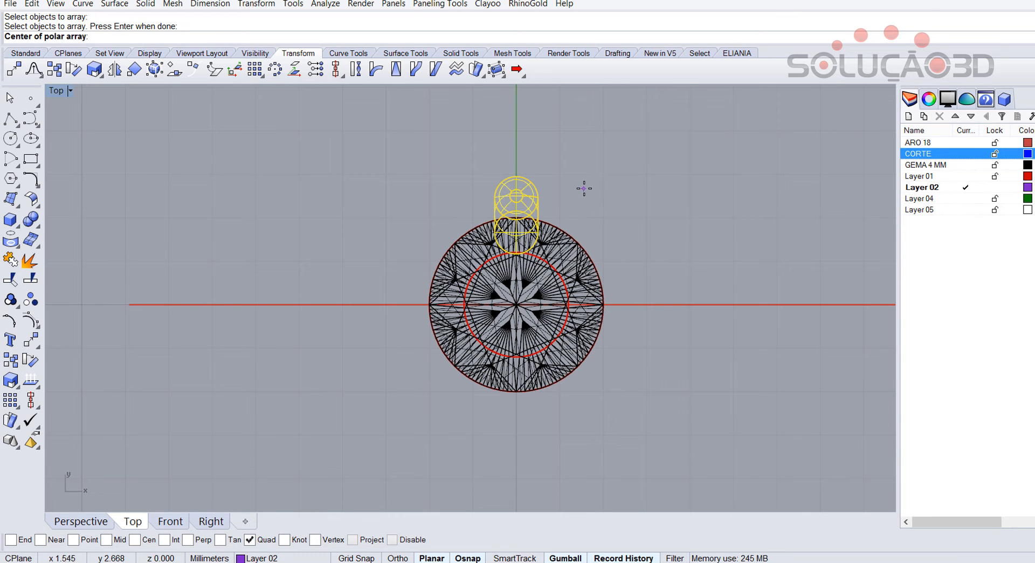
pyautogui.click(156, 541)
pyautogui.click(566, 286)
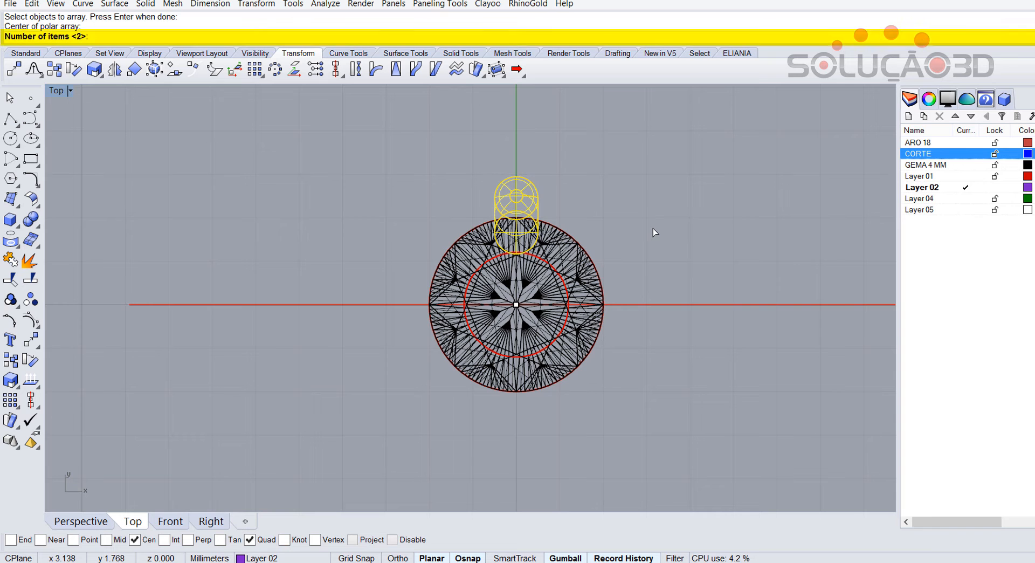
pyautogui.write('6')
pyautogui.press('Return')
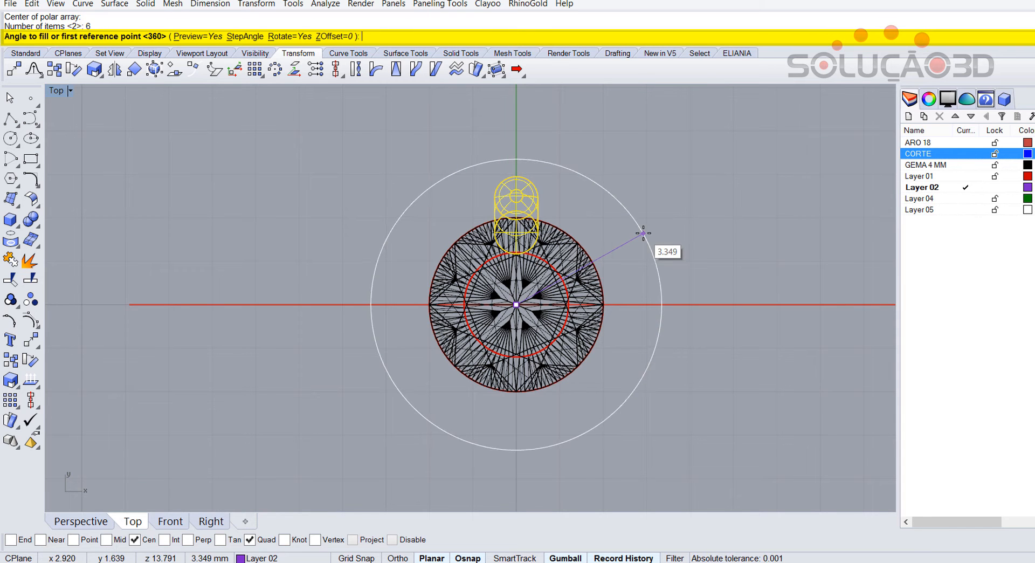
pyautogui.press('Return')
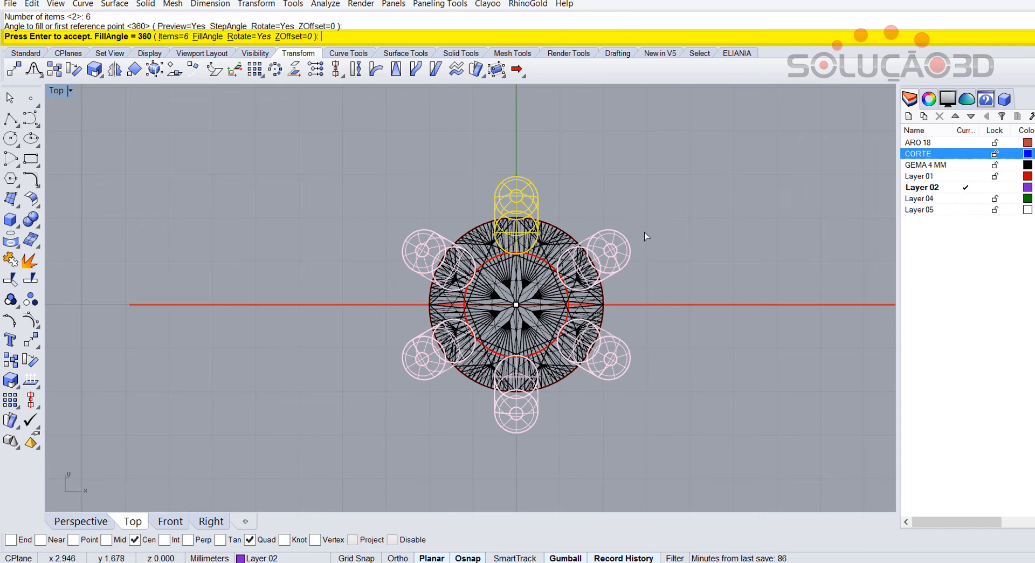
pyautogui.press('Return')
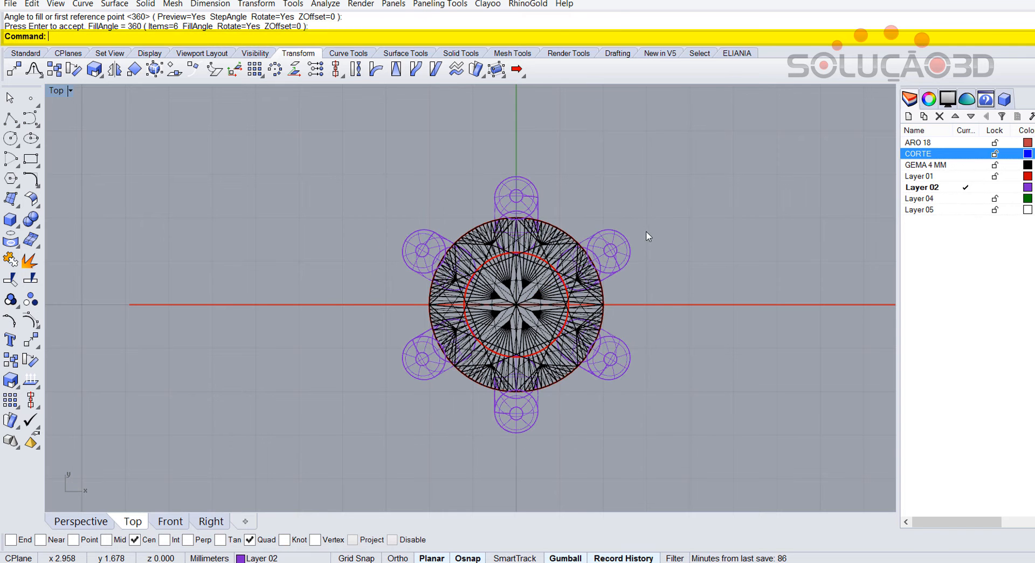
pyautogui.doubleClick(57, 91)
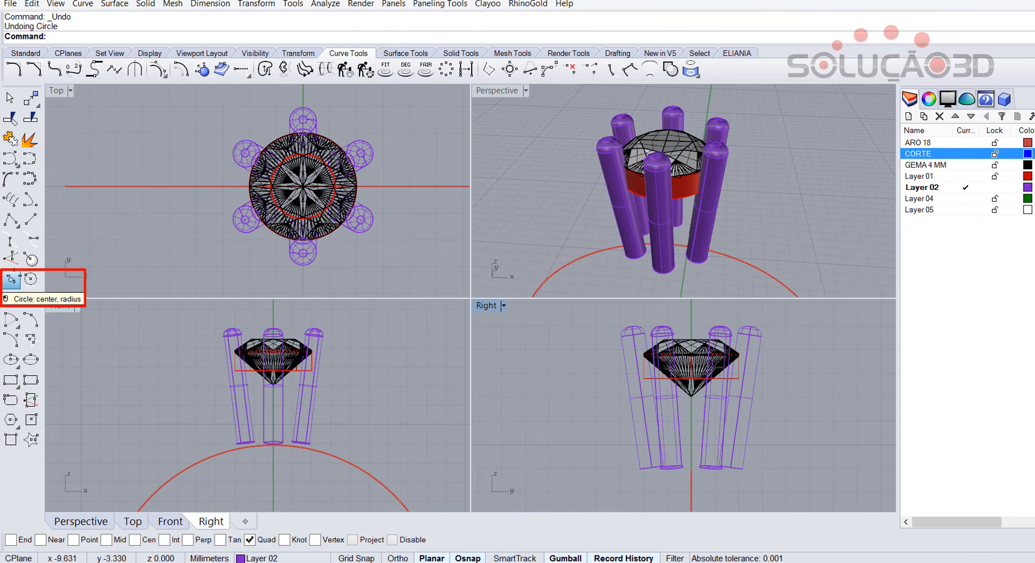
# Step: Draw a 3 mm diameter circle centred between the prongs, level with their lower ends
pyautogui.click(10, 279)
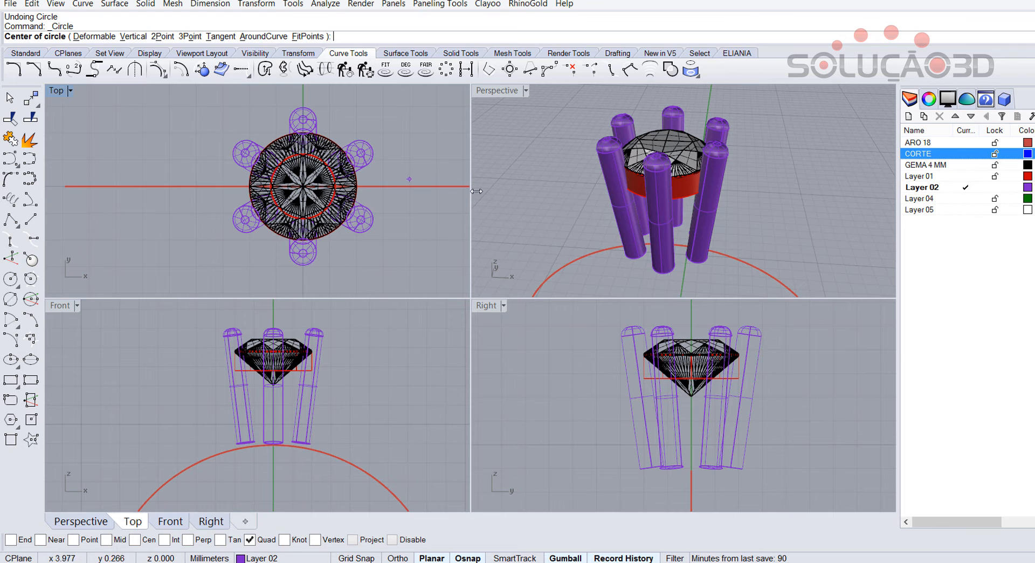
pyautogui.click(691, 470)
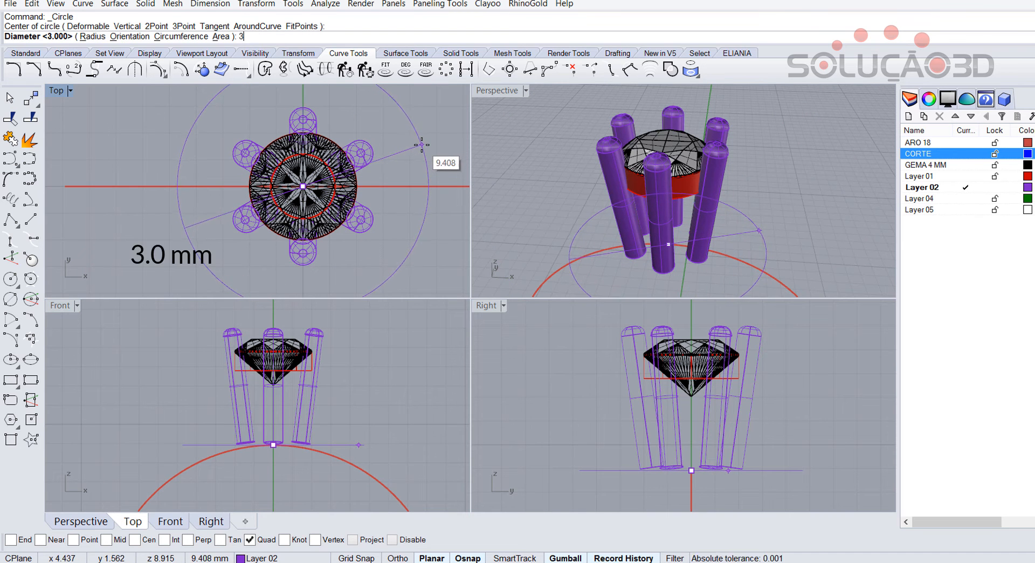
pyautogui.write('3')
pyautogui.press('Return')
pyautogui.click(693, 471)
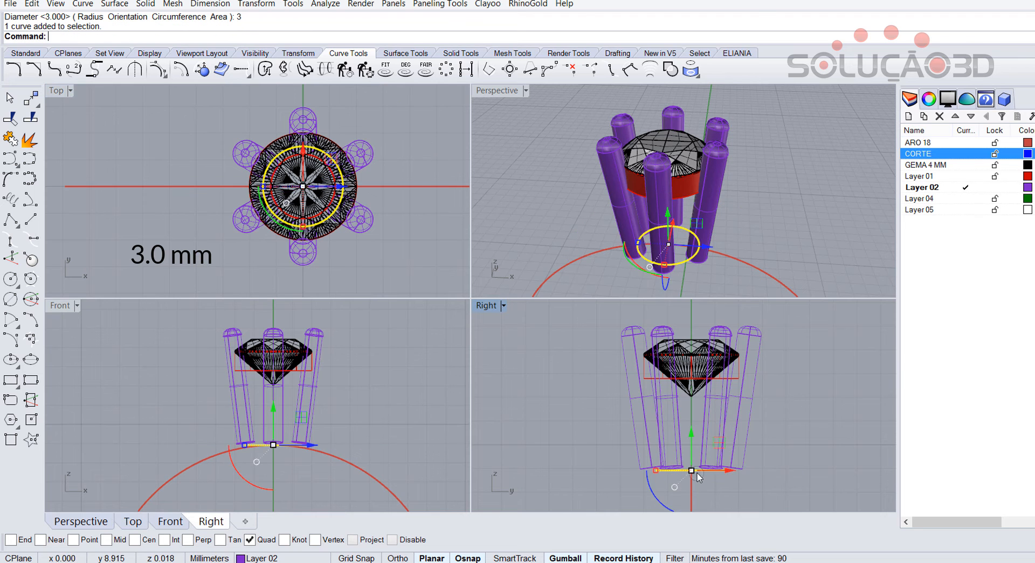
pyautogui.click(693, 471)
pyautogui.click(360, 426)
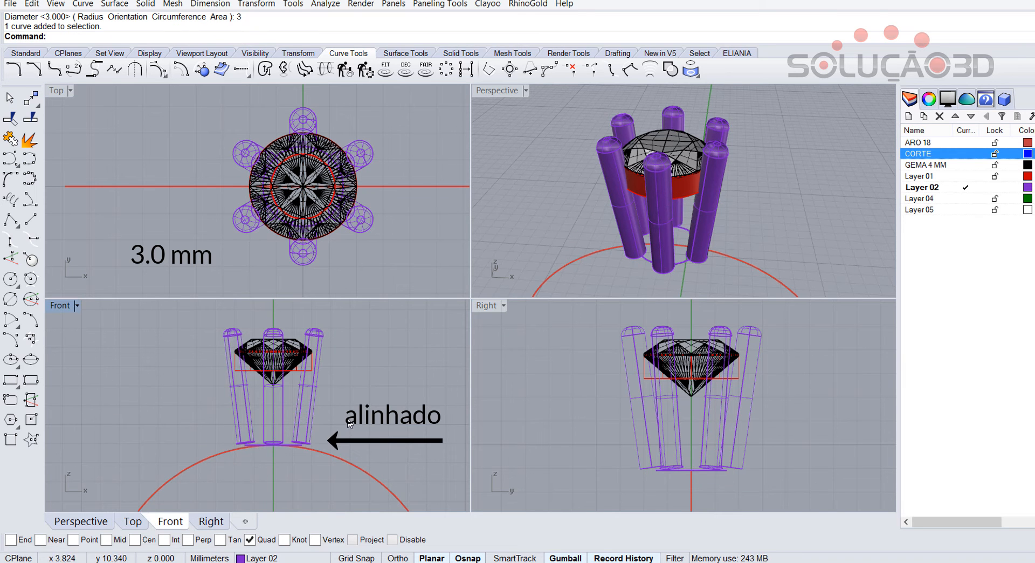
# Step: Offset the 3 mm base circle inward by 0.8 mm
pyautogui.click(181, 69)
pyautogui.click(334, 168)
pyautogui.click(325, 177)
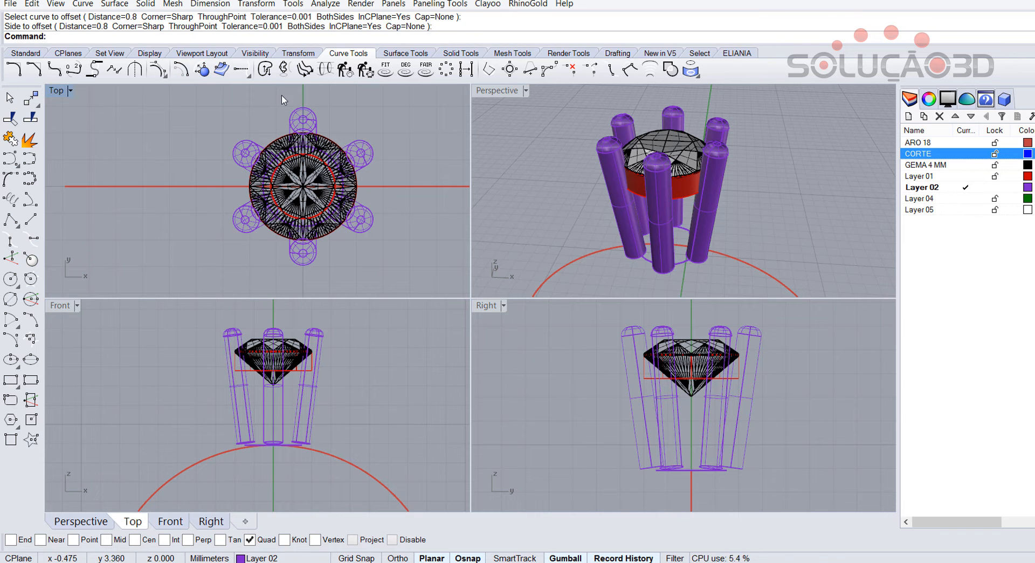
pyautogui.click(186, 77)
pyautogui.click(682, 266)
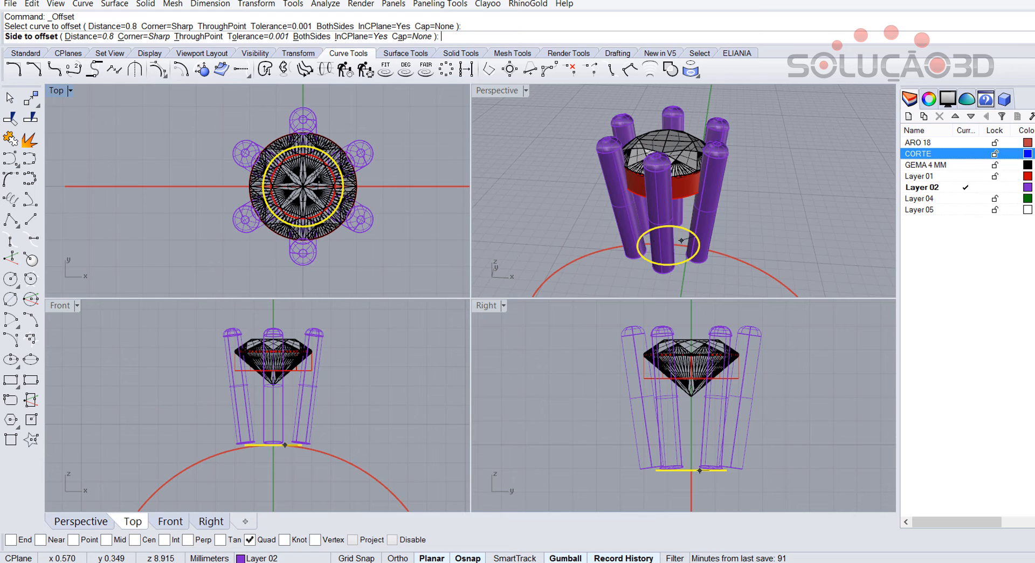
pyautogui.write('.8')
pyautogui.press('Return')
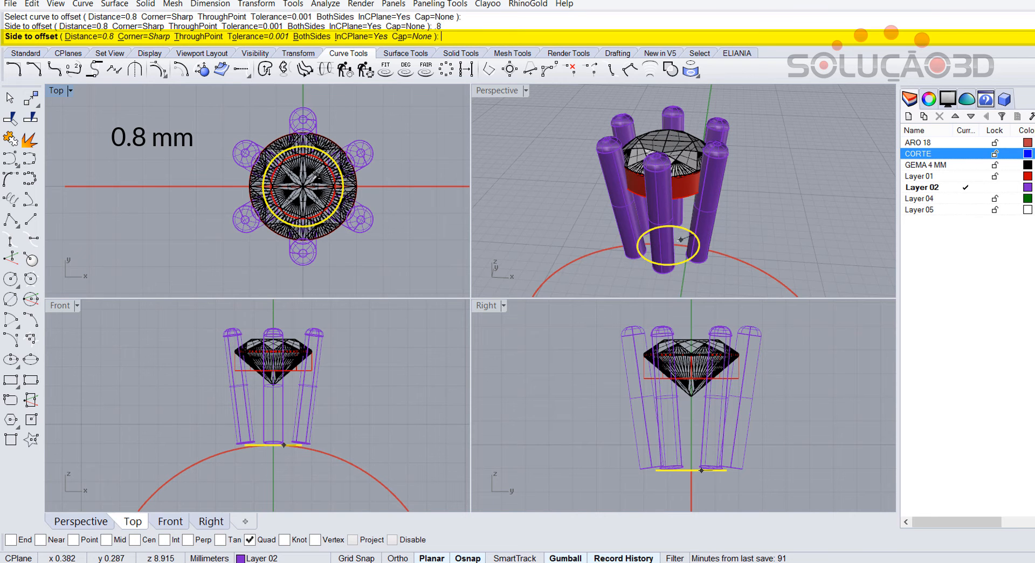
pyautogui.click(318, 172)
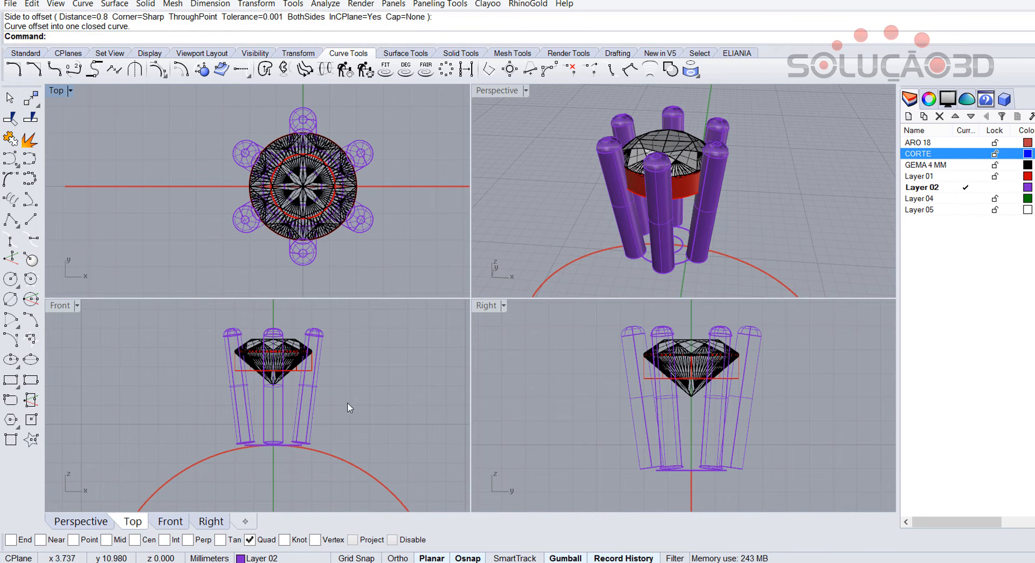
# Step: Extrude the two concentric base circles as a solid ring, 1 mm to both sides
pyautogui.click(203, 418)
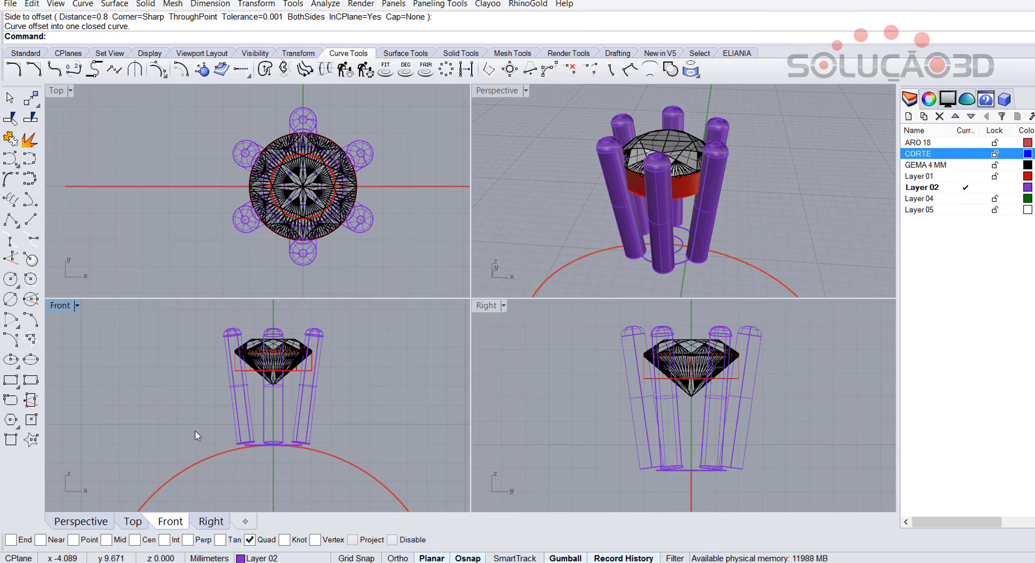
pyautogui.moveTo(196, 434); pyautogui.dragTo(334, 453)
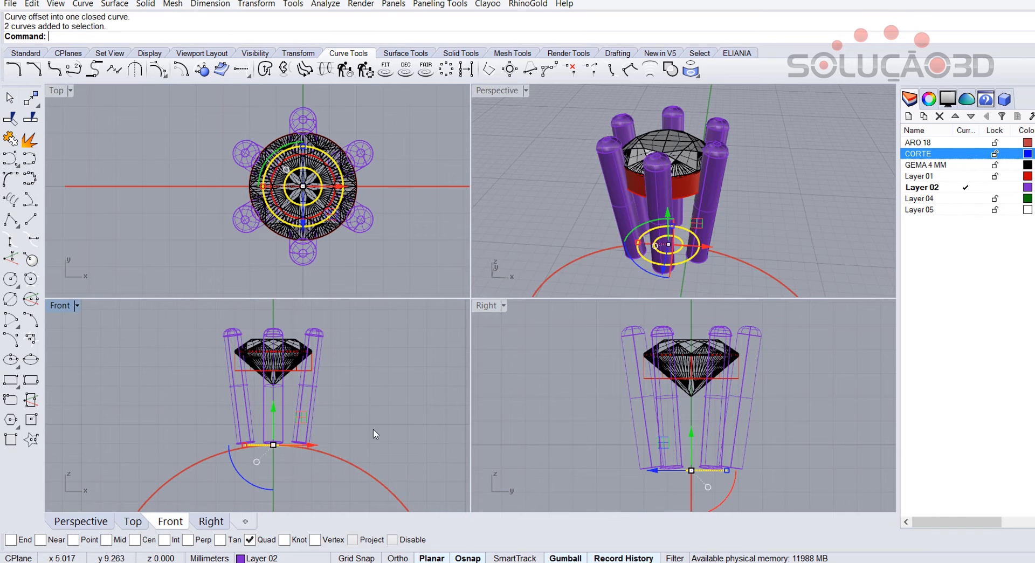
pyautogui.click(461, 53)
pyautogui.click(30, 300)
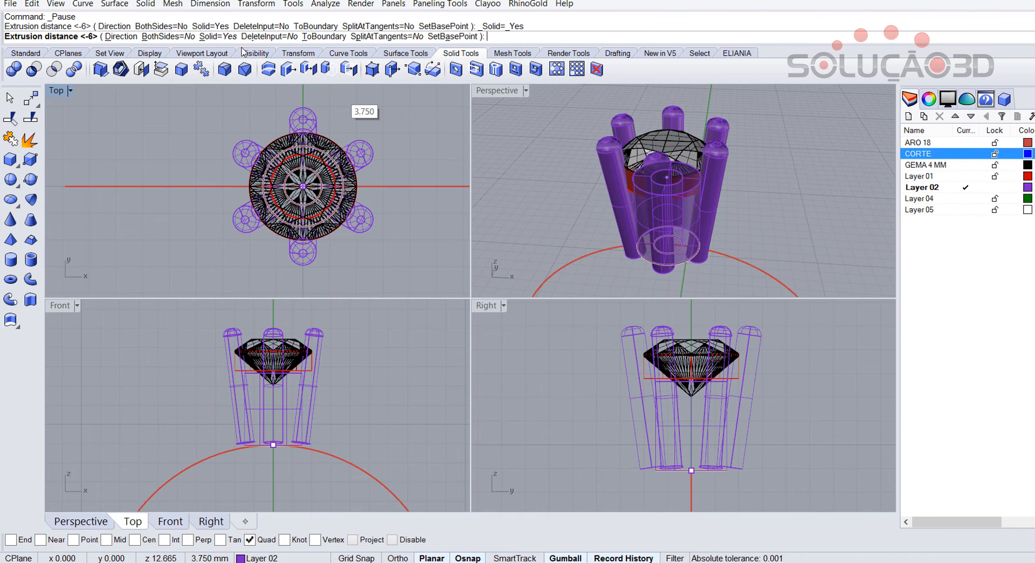
pyautogui.click(162, 36)
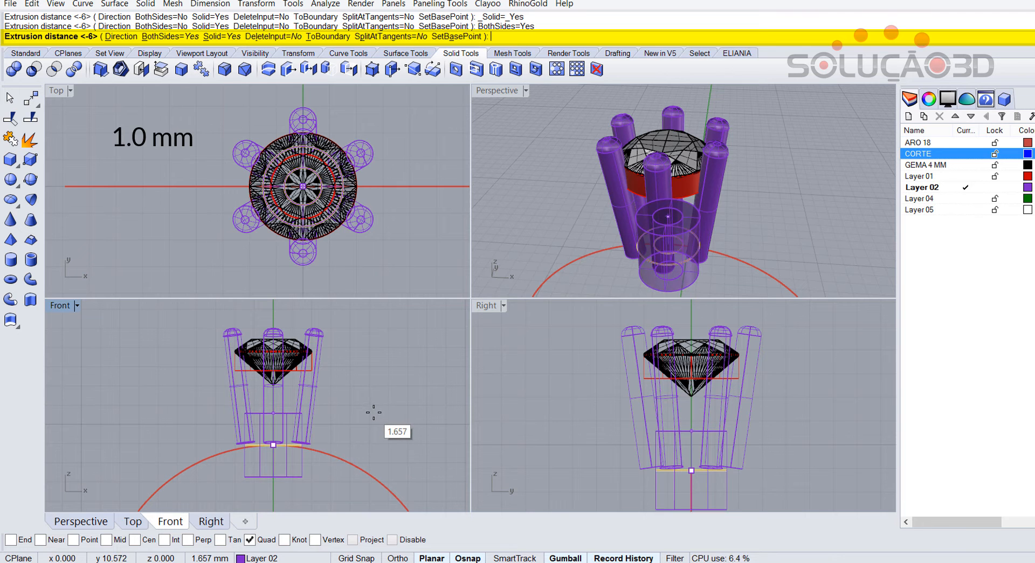
pyautogui.write('1')
pyautogui.press('Return')
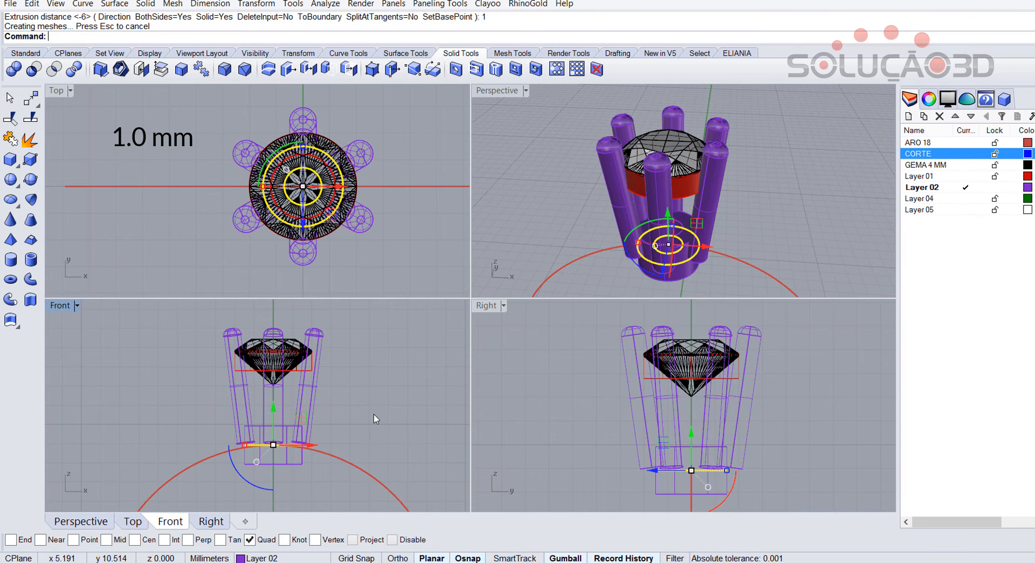
pyautogui.click(281, 456)
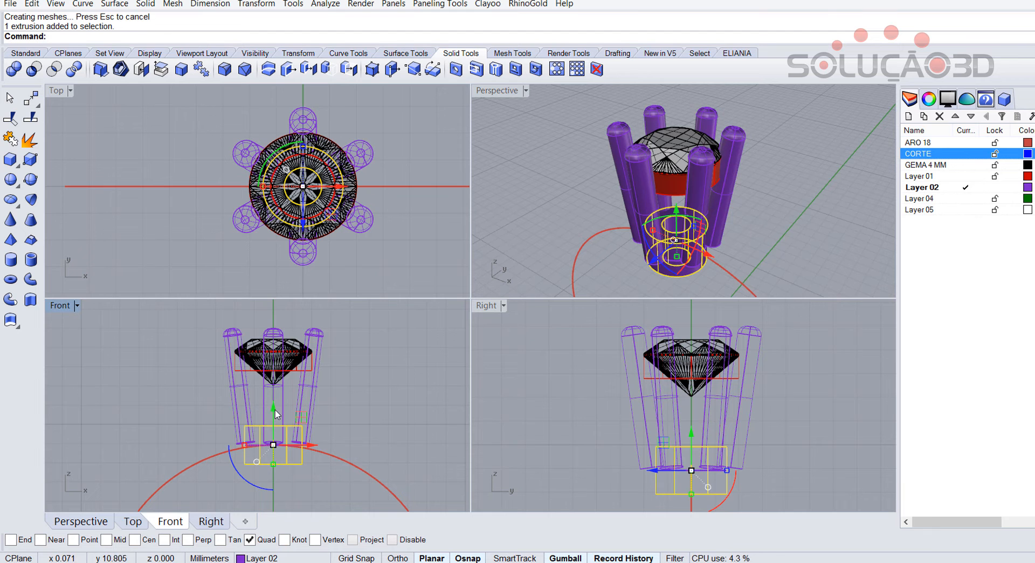
pyautogui.moveTo(276, 415); pyautogui.dragTo(296, 408)
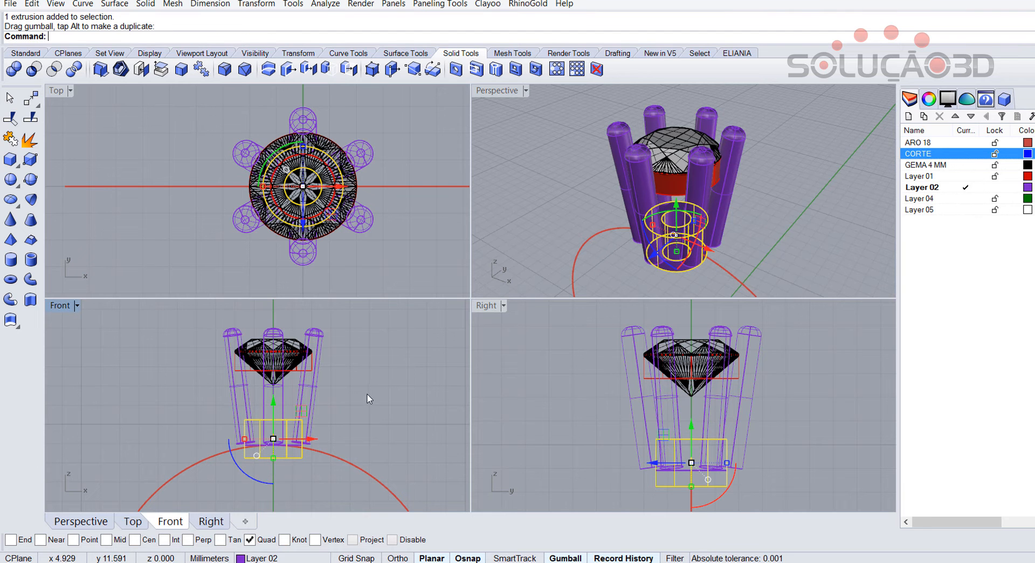
pyautogui.hotkey('ctrl', 'z')
# Step: Move the gem, upper gallery and six prongs slightly down together so the prongs overlap the base ring
pyautogui.click(374, 315)
pyautogui.moveTo(249, 368); pyautogui.dragTo(277, 358)
pyautogui.click(266, 482)
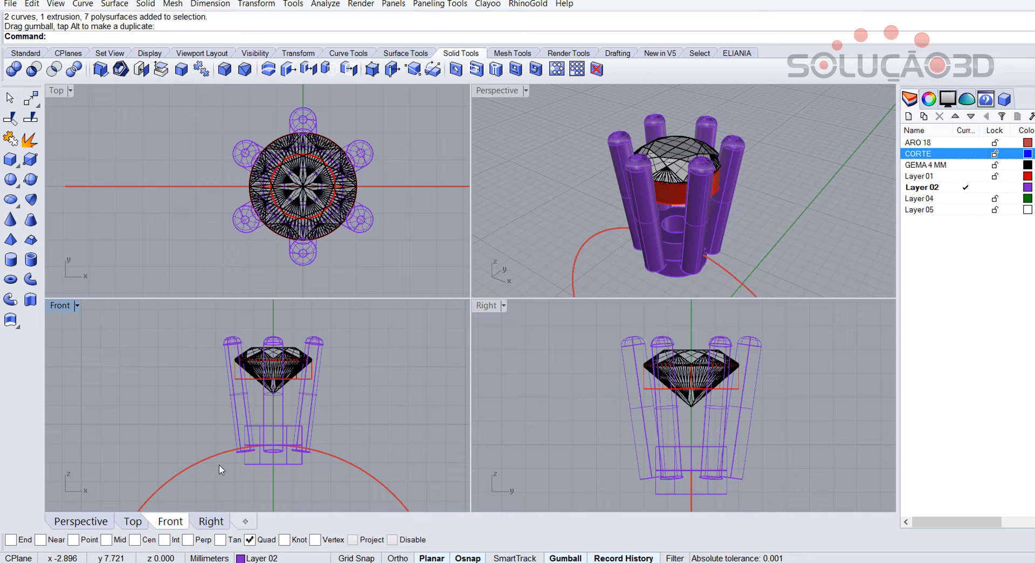
pyautogui.moveTo(816, 197); pyautogui.dragTo(783, 248, button='right')
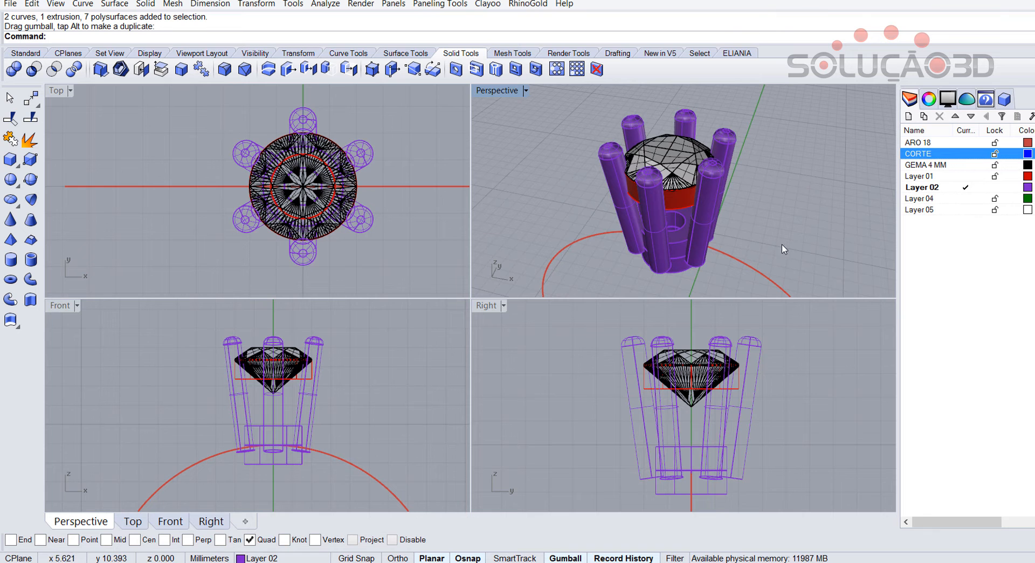
# Step: Check which layer the red gallery ring around the gem is assigned to
pyautogui.click(311, 381)
pyautogui.click(280, 558)
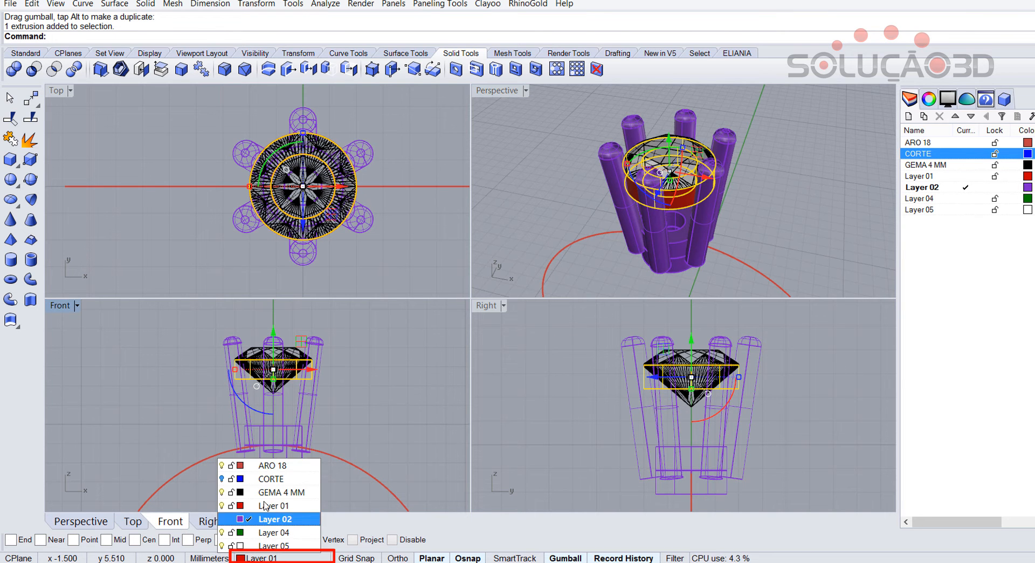
pyautogui.press('Escape')
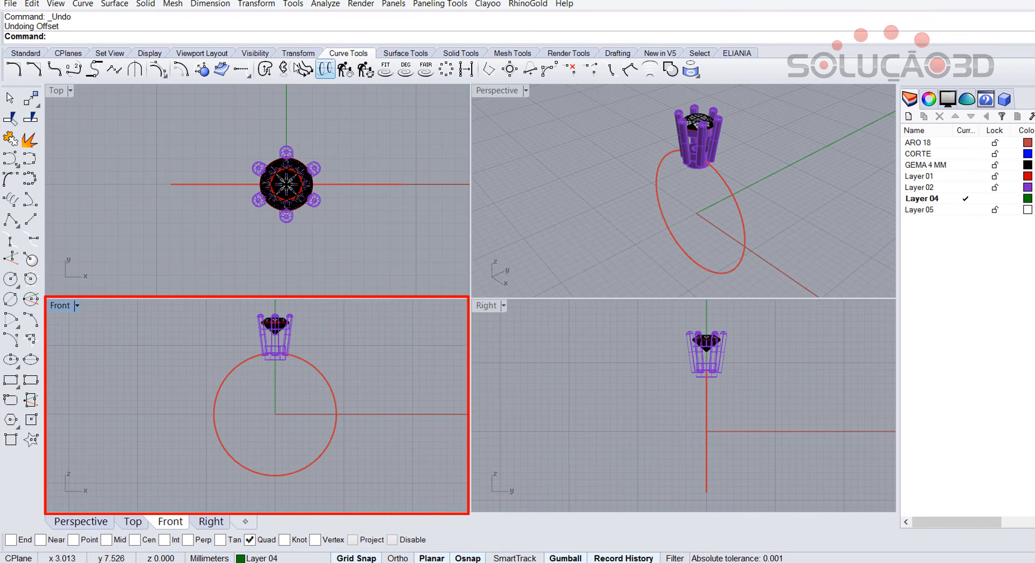
# Step: Offset the size 18 finger circle outward by 1.8 mm in the Front view
pyautogui.click(185, 75)
pyautogui.click(336, 396)
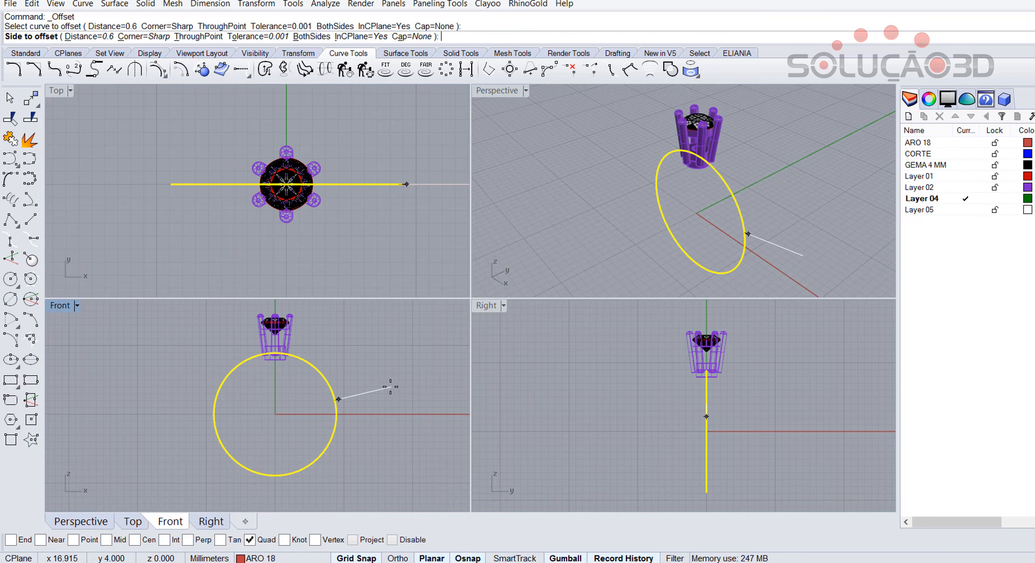
pyautogui.write('1.8')
pyautogui.press('Return')
pyautogui.click(391, 385)
# Step: Assign the finger circle and its outer offset to Layer 01
pyautogui.moveTo(320, 416); pyautogui.dragTo(318, 419)
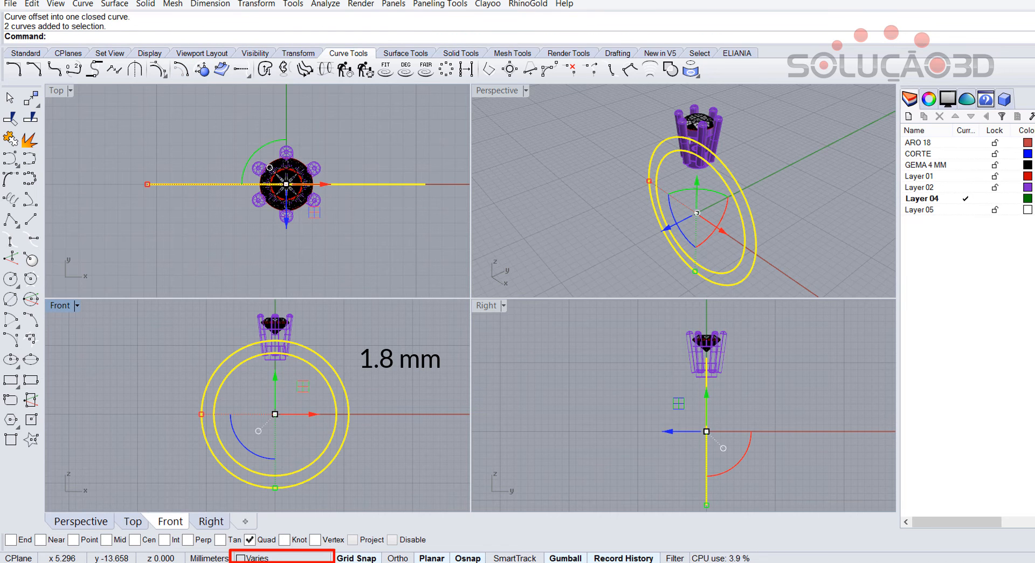
pyautogui.click(282, 557)
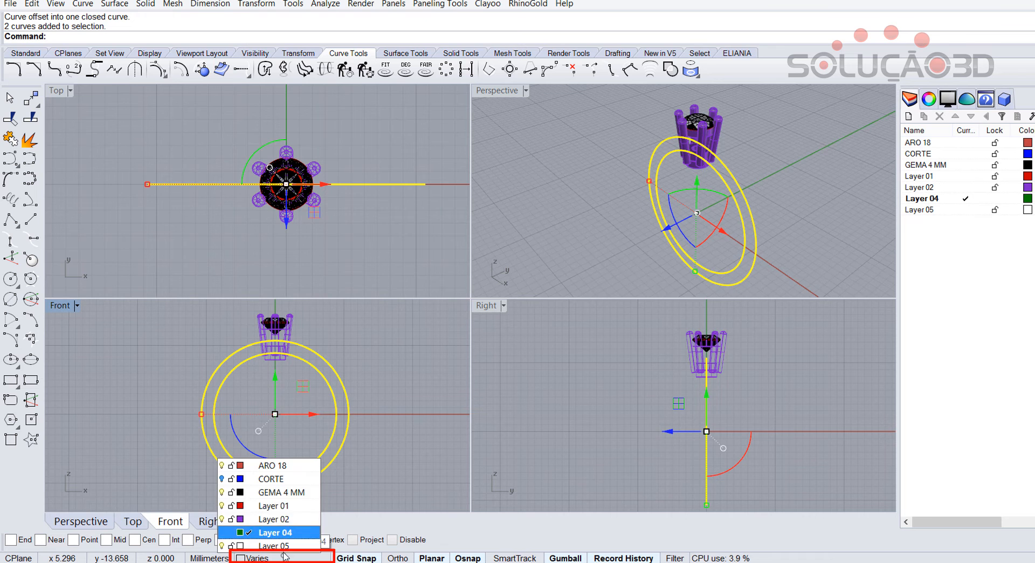
pyautogui.click(273, 506)
pyautogui.press('Escape')
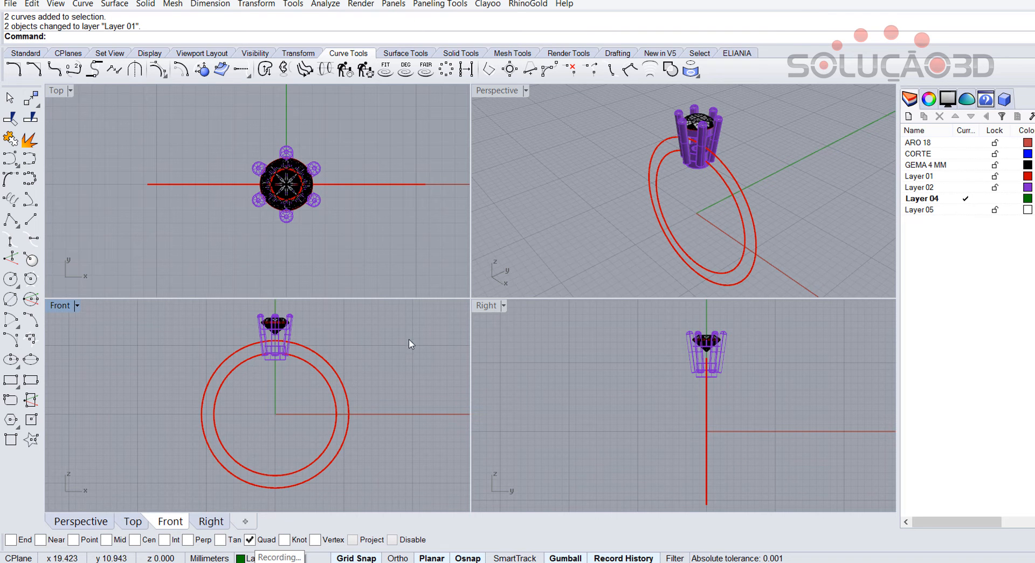
# Step: Extrude the two concentric band circles as a solid ring band on Layer 04, 1 mm to both sides
pyautogui.click(461, 53)
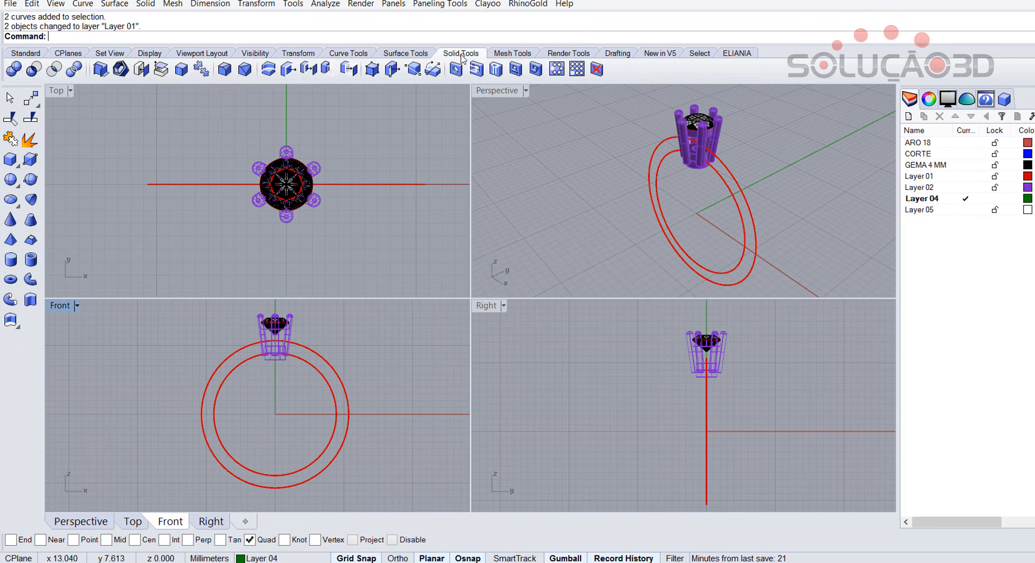
pyautogui.click(30, 299)
pyautogui.click(338, 414)
pyautogui.click(350, 412)
pyautogui.rightClick(552, 392)
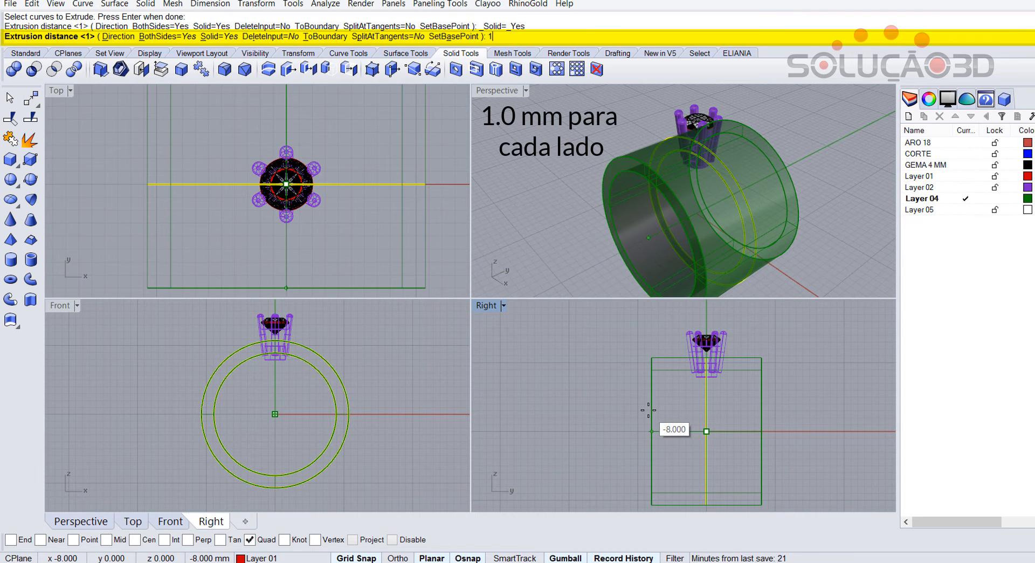
pyautogui.press('Return')
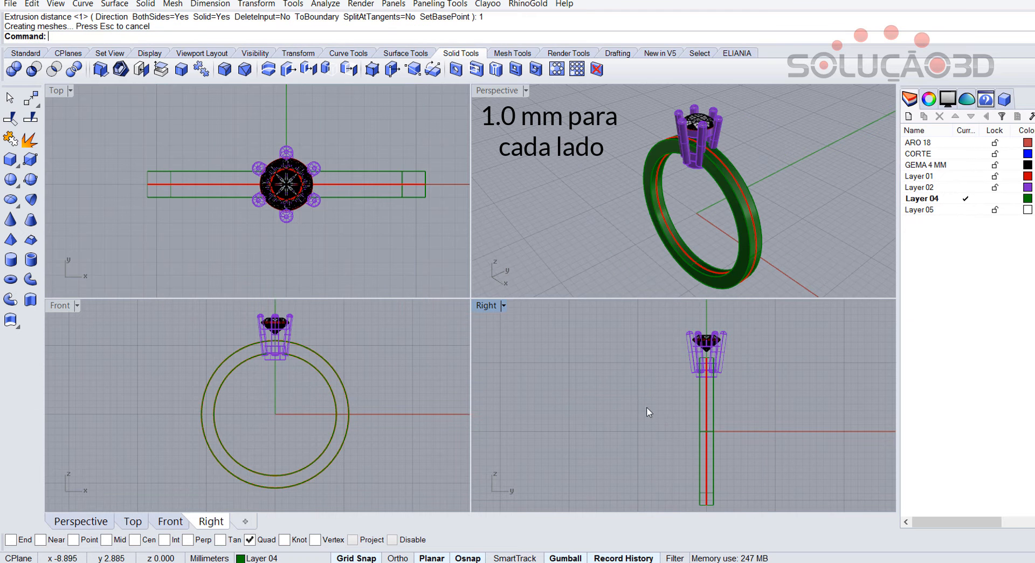
pyautogui.click(636, 408)
# Step: Offset the band's outer circle by 0.6 mm on both sides
pyautogui.click(348, 53)
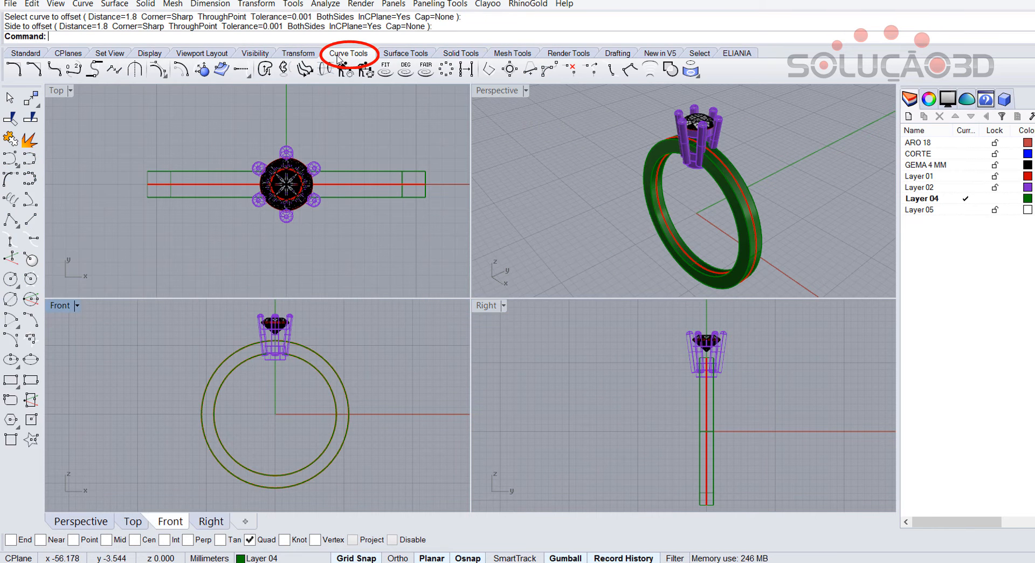
pyautogui.click(181, 70)
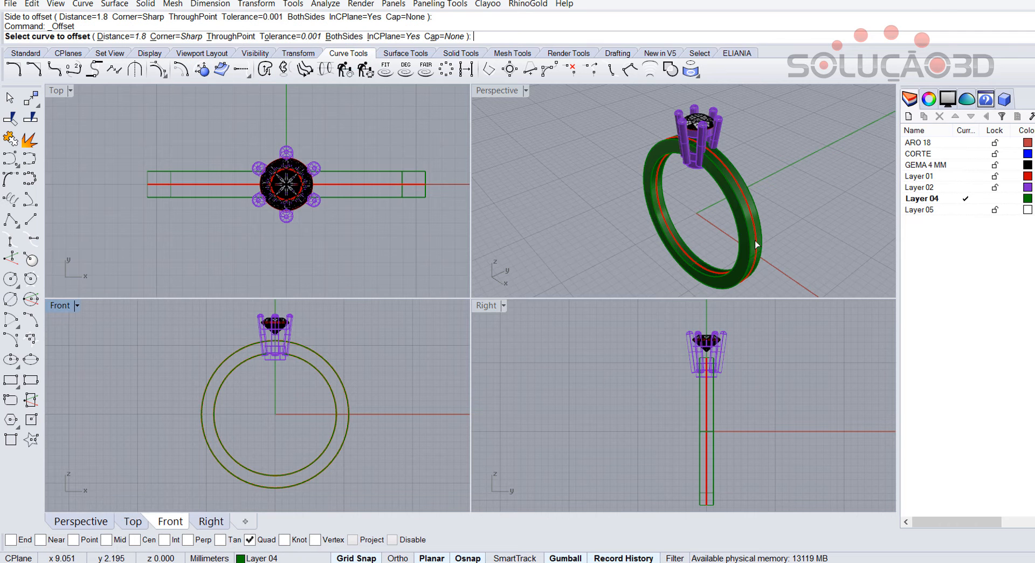
pyautogui.click(758, 246)
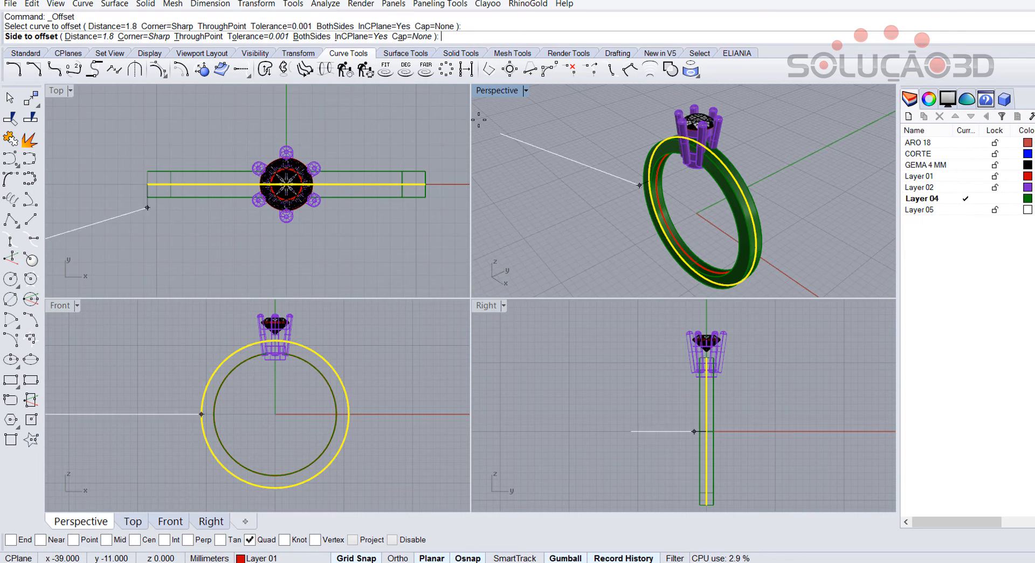
pyautogui.click(312, 37)
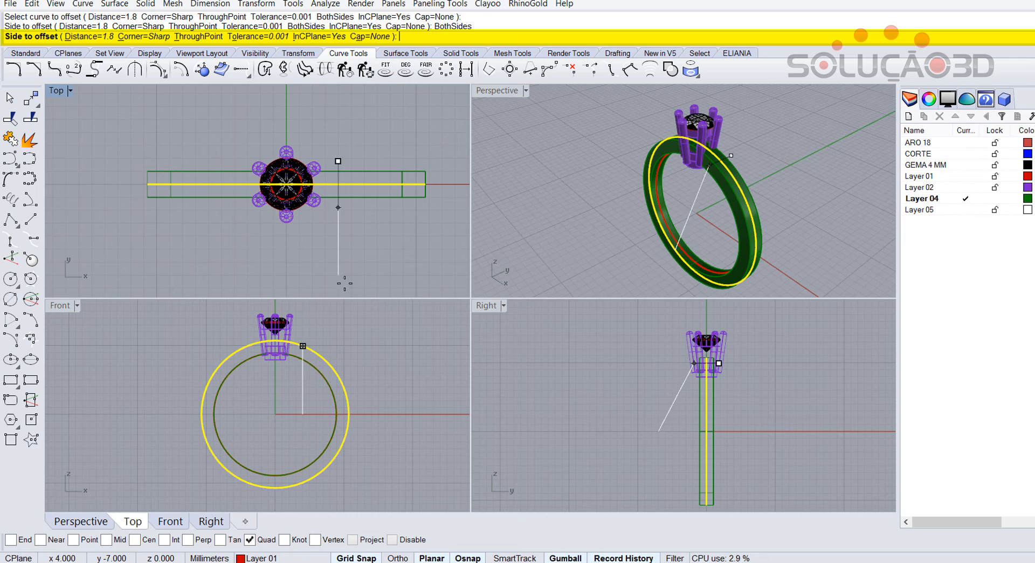
pyautogui.write('.6')
pyautogui.press('Return')
pyautogui.click(379, 341)
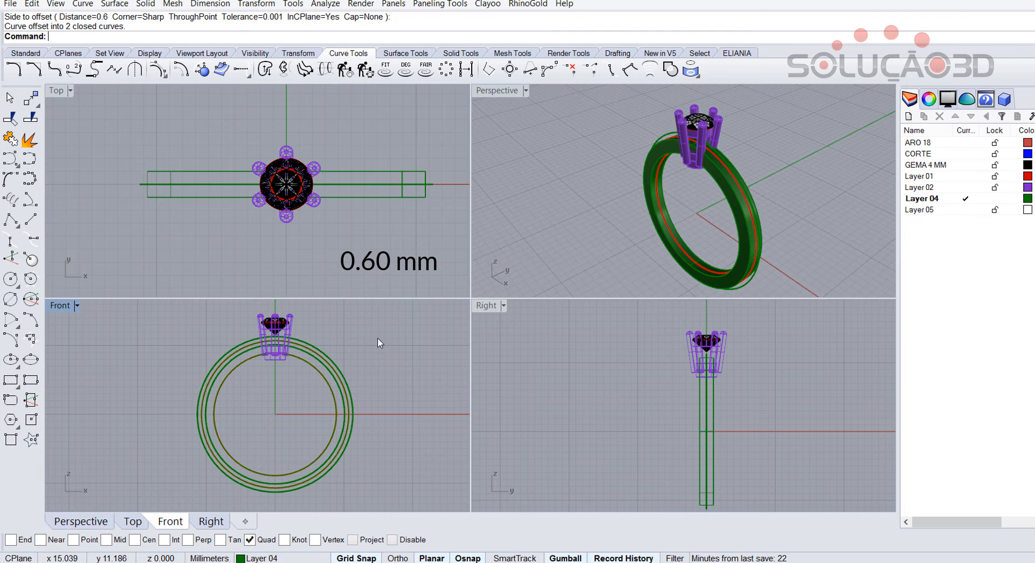
# Step: Assign the two 0.6 mm offset circles to the layer ARO 18
pyautogui.click(344, 405)
pyautogui.keyDown('shift'); pyautogui.click(356, 410); pyautogui.keyUp('shift')
pyautogui.click(270, 557)
pyautogui.click(253, 466)
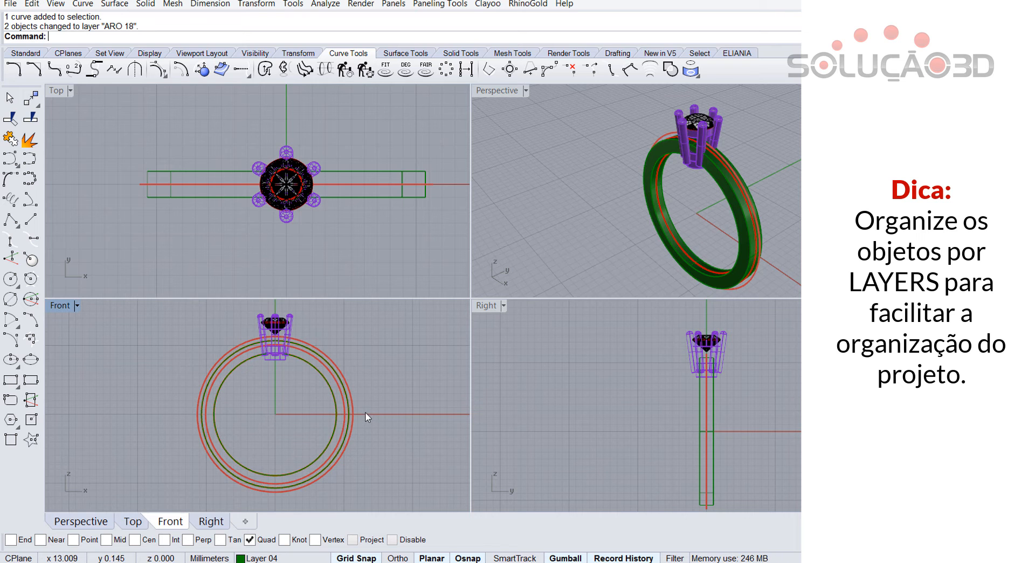
# Step: Make ARO 18 the current layer and draw a horizontal line through the band's centre, extending past both sides in the Front view
pyautogui.click(273, 558)
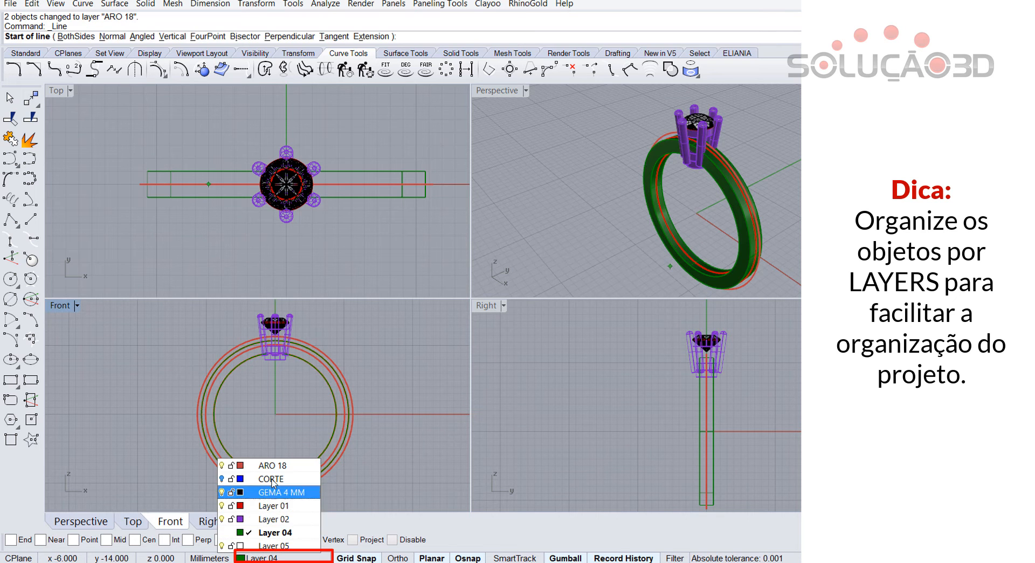
pyautogui.click(275, 467)
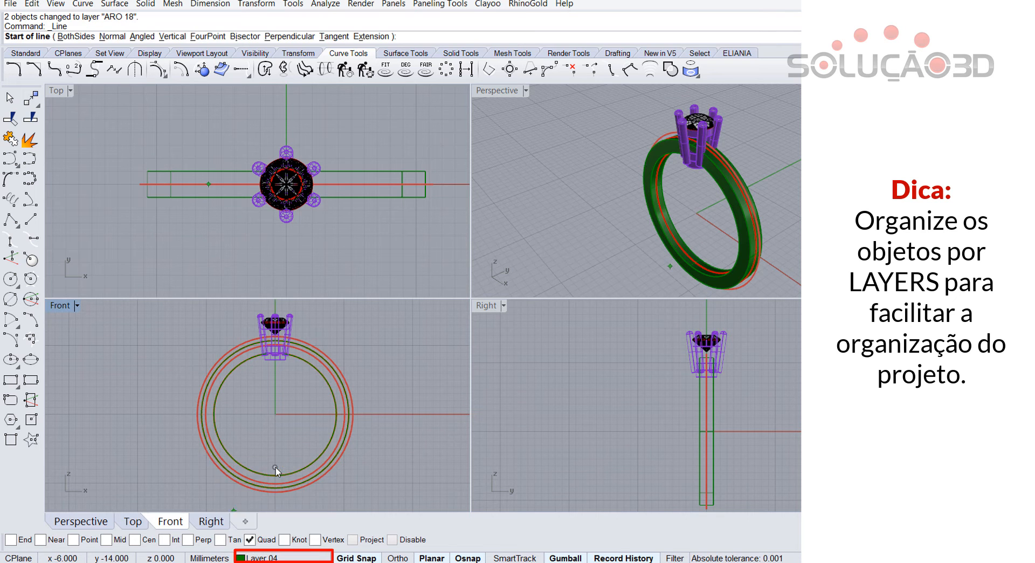
pyautogui.click(31, 224)
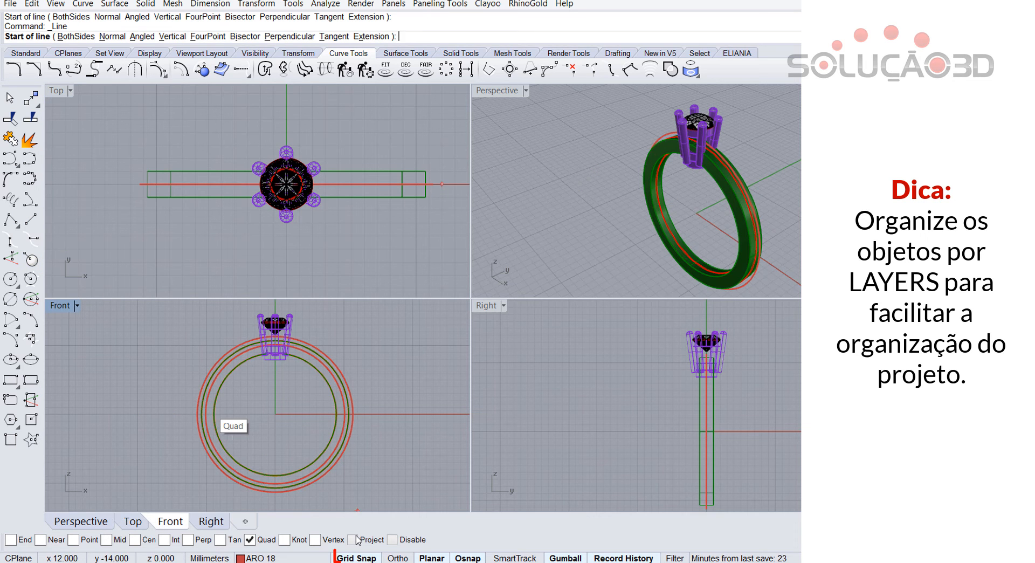
pyautogui.click(139, 414)
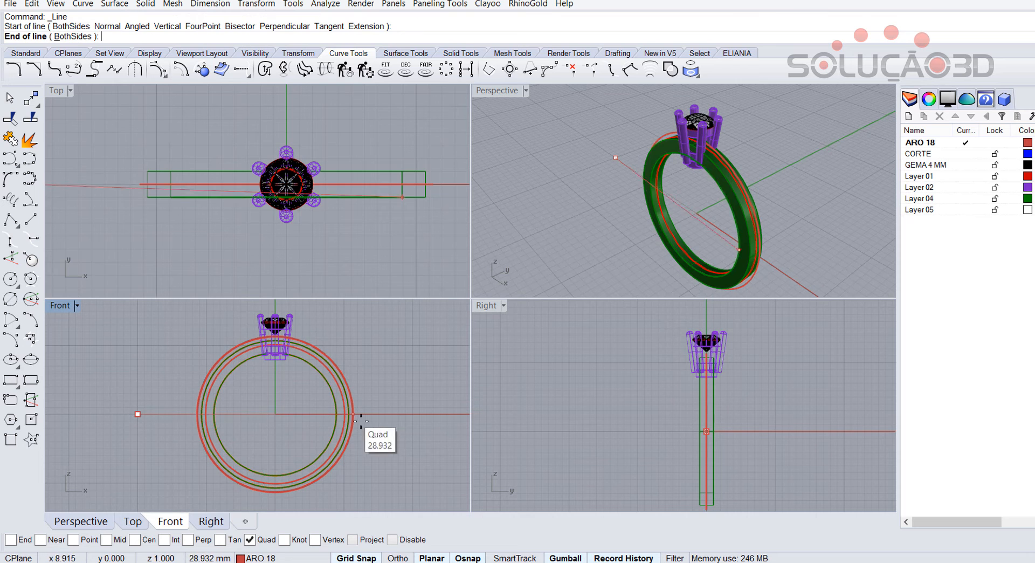
pyautogui.click(412, 428)
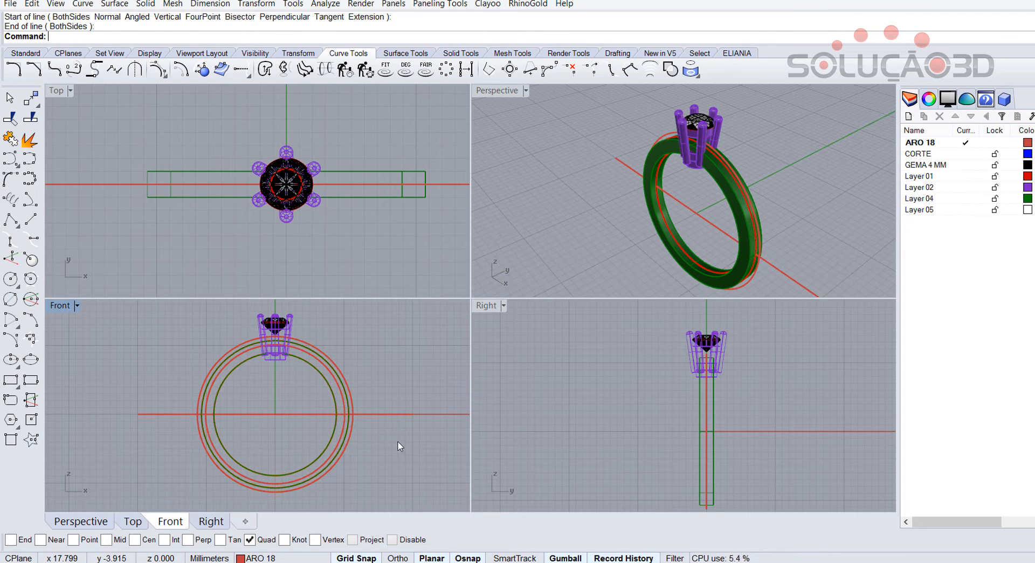
# Step: Trim the lower halves of the two offset circles and the excess line, keeping only the upper half-ring outline with its short ends
pyautogui.click(11, 120)
pyautogui.click(183, 413)
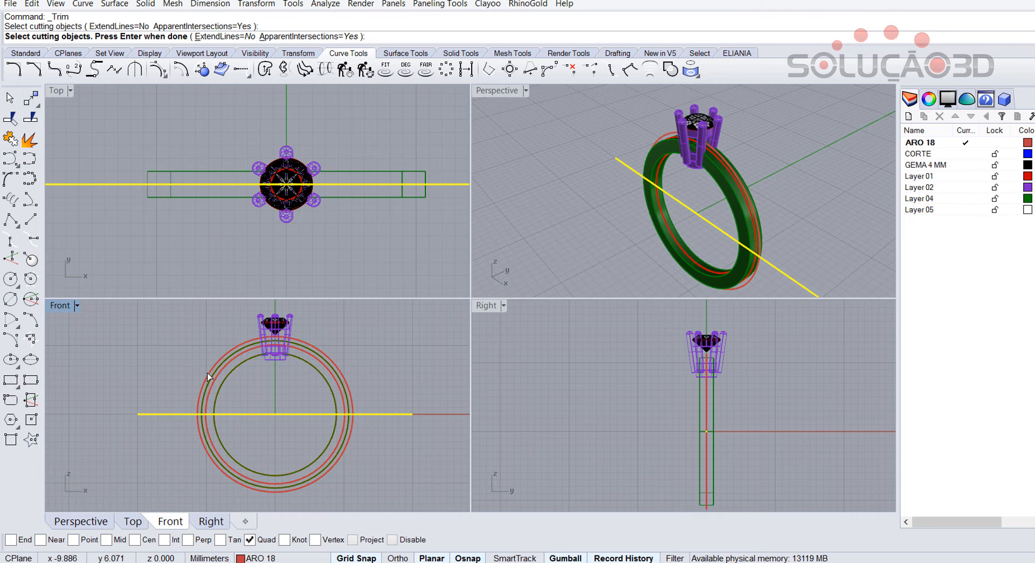
pyautogui.click(207, 373)
pyautogui.click(215, 380)
pyautogui.press('Return')
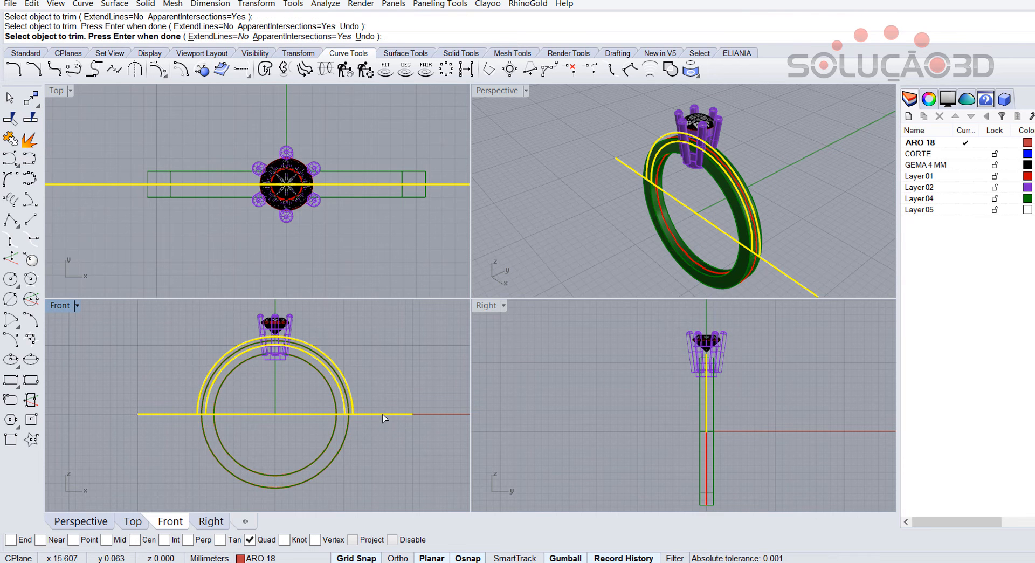
pyautogui.click(382, 416)
pyautogui.click(310, 414)
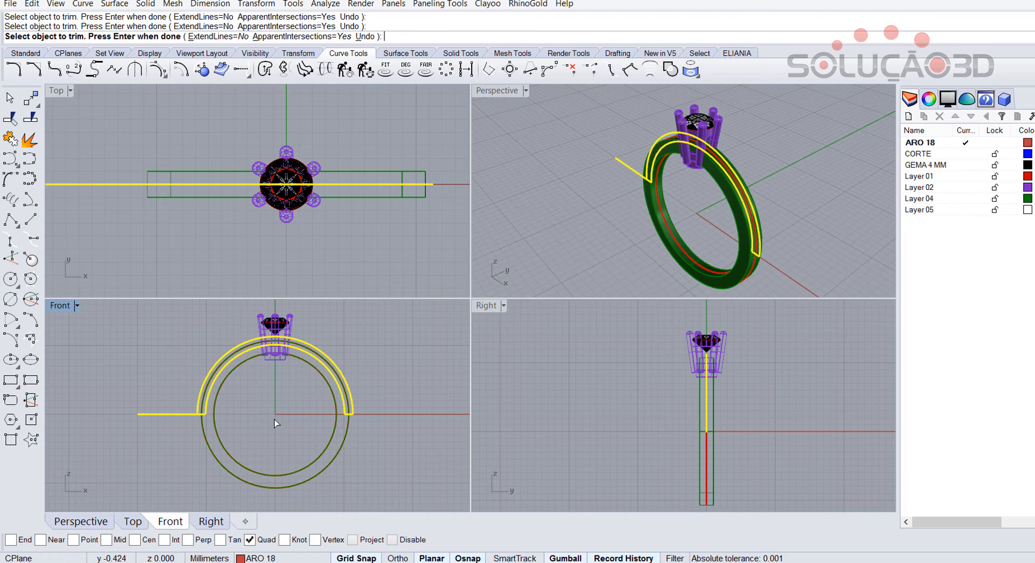
pyautogui.click(169, 413)
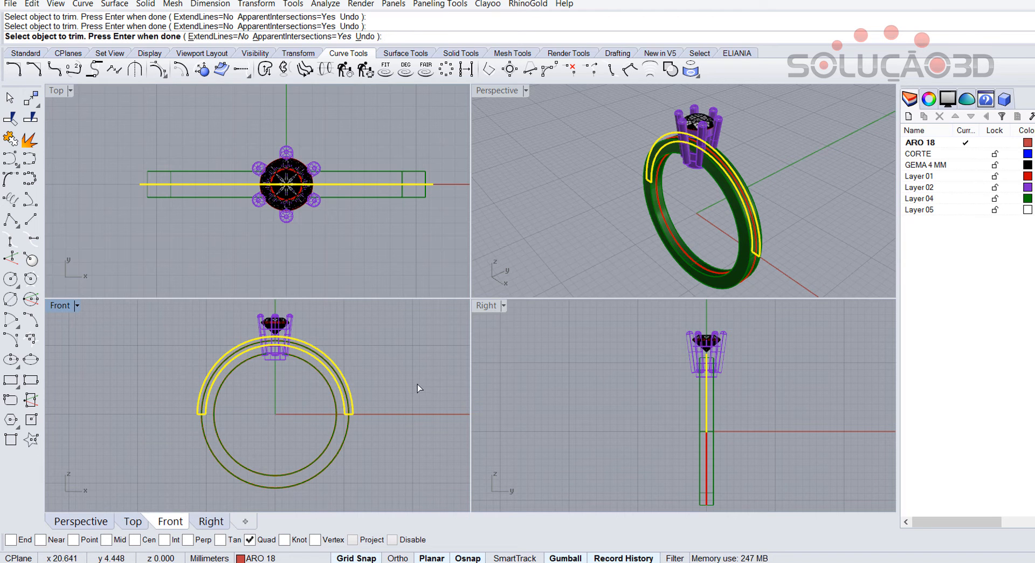
pyautogui.press('Return')
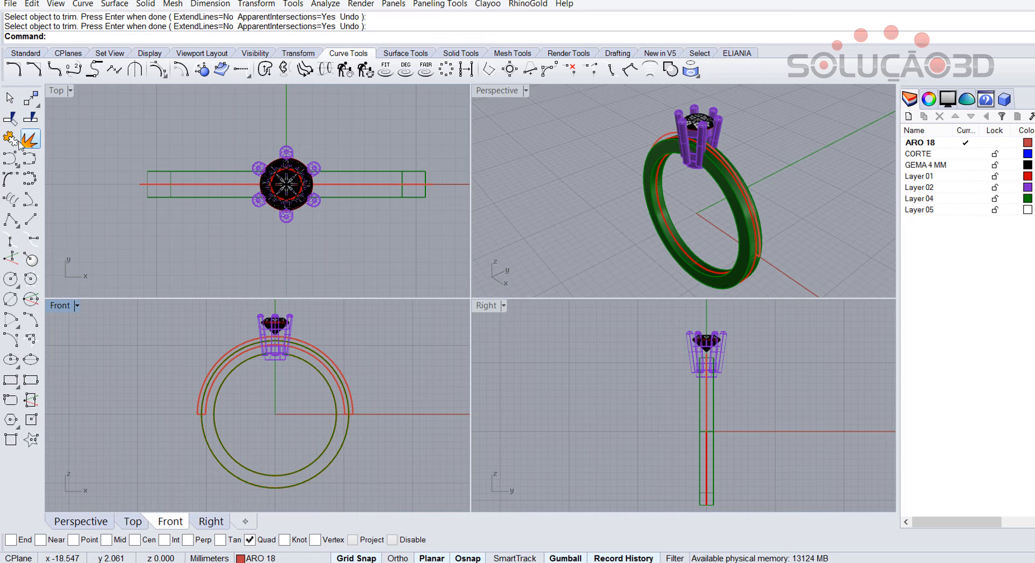
# Step: Join the two upper arcs and the two short end segments into one closed curve
pyautogui.click(30, 158)
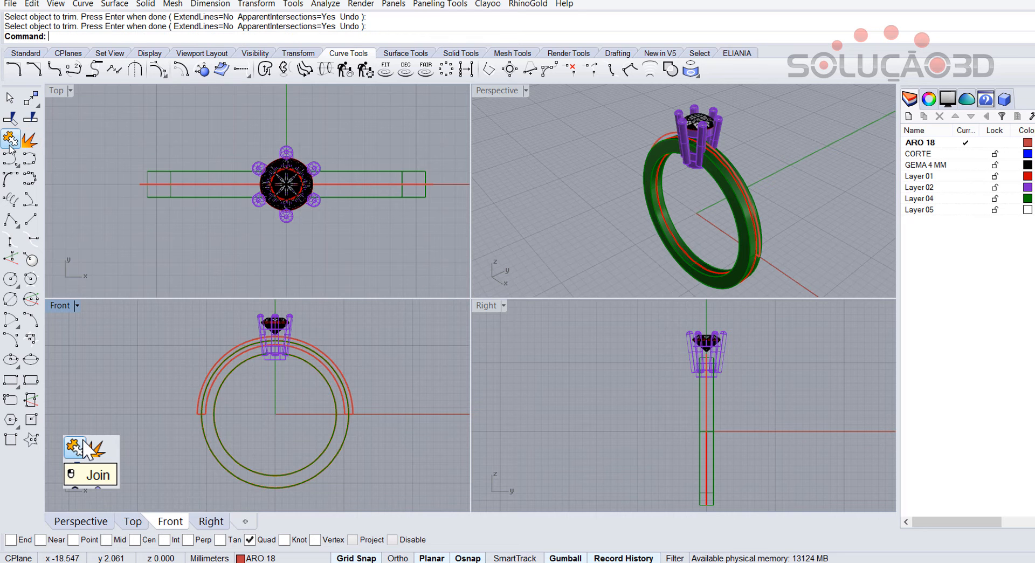
pyautogui.click(210, 371)
pyautogui.click(203, 415)
pyautogui.click(207, 400)
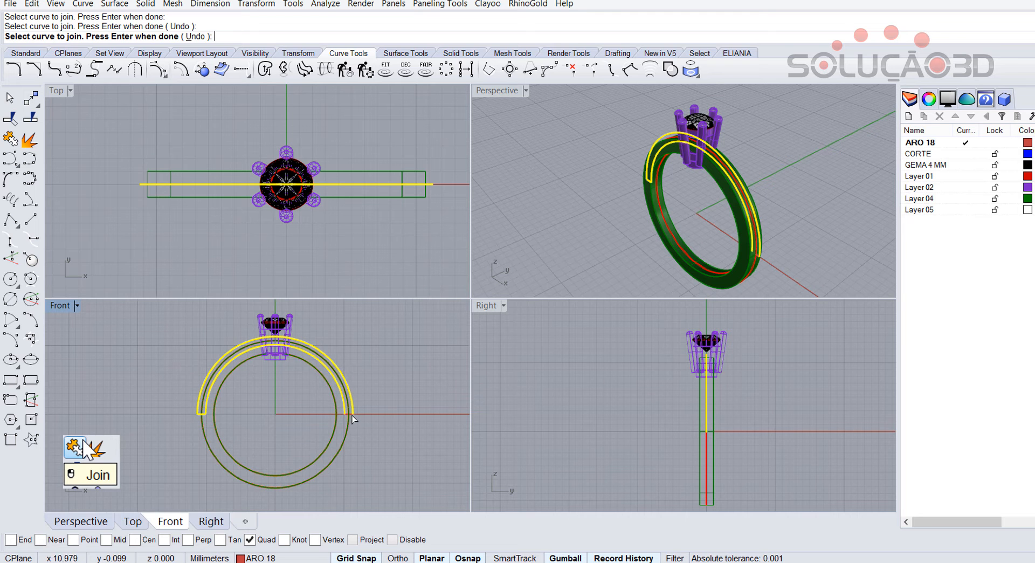
pyautogui.press('Return')
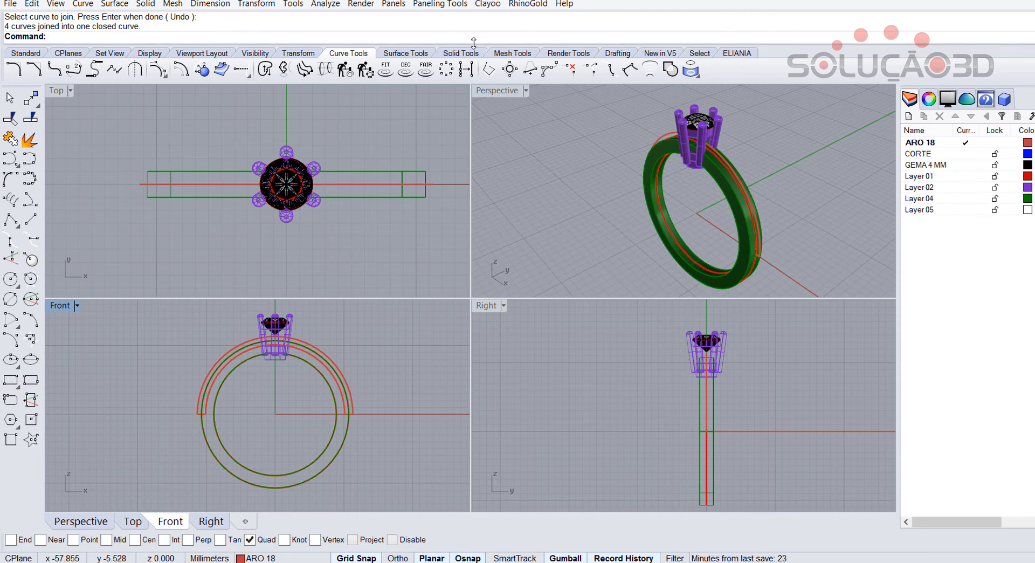
# Step: Extrude the closed half-ring outline as a solid to both sides, well beyond the band's width
pyautogui.click(460, 53)
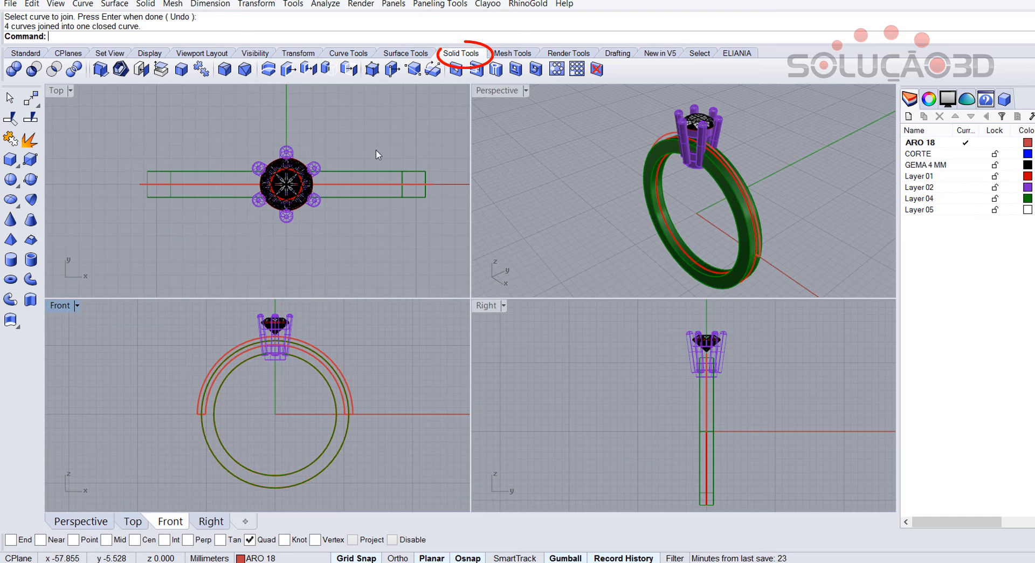
pyautogui.click(33, 300)
pyautogui.click(226, 354)
pyautogui.press('Return')
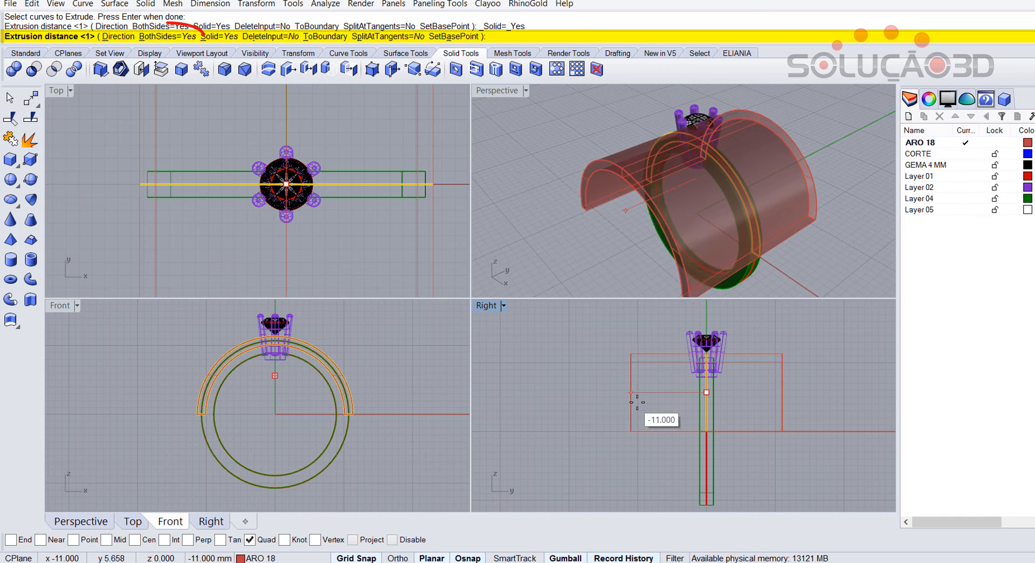
pyautogui.click(657, 405)
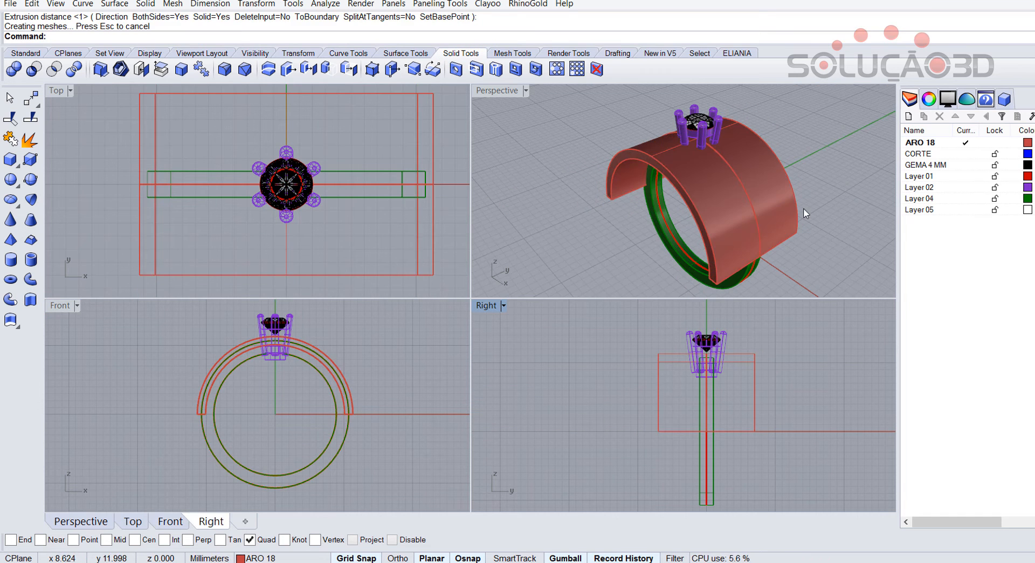
# Step: Save the model as a new incremental version of the file
pyautogui.moveTo(767, 234); pyautogui.dragTo(844, 190, button='right')
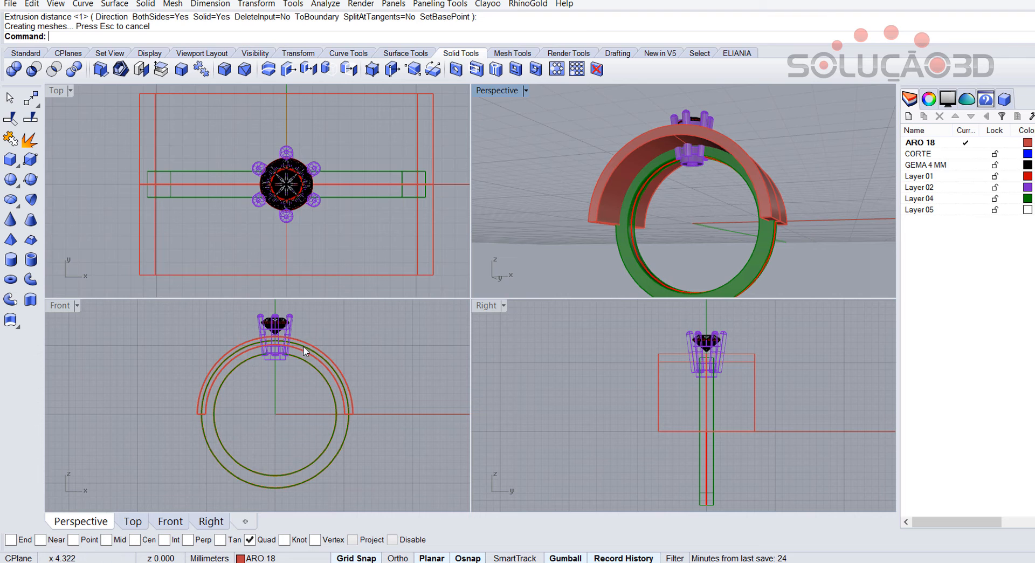
pyautogui.click(10, 4)
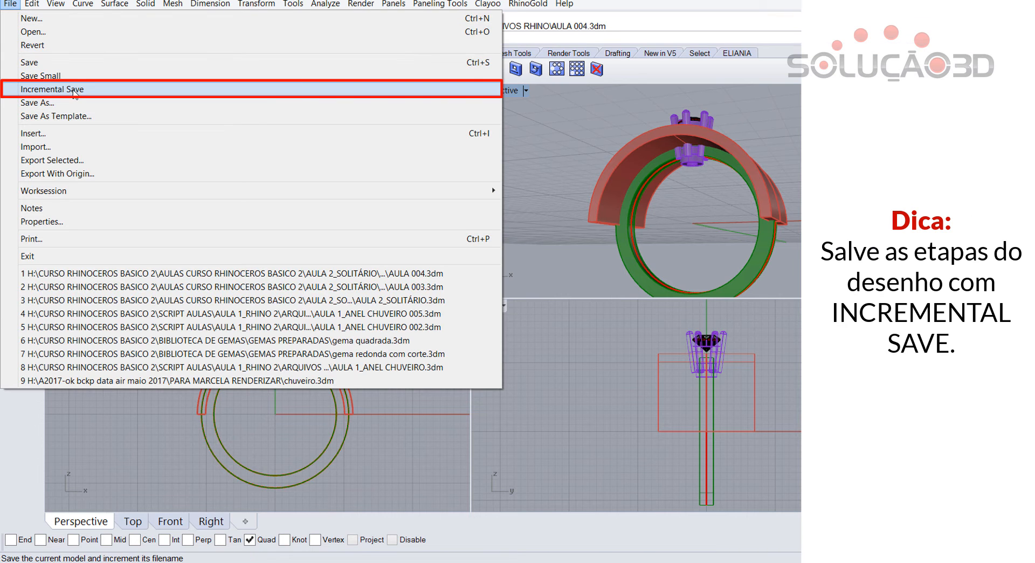
pyautogui.click(74, 91)
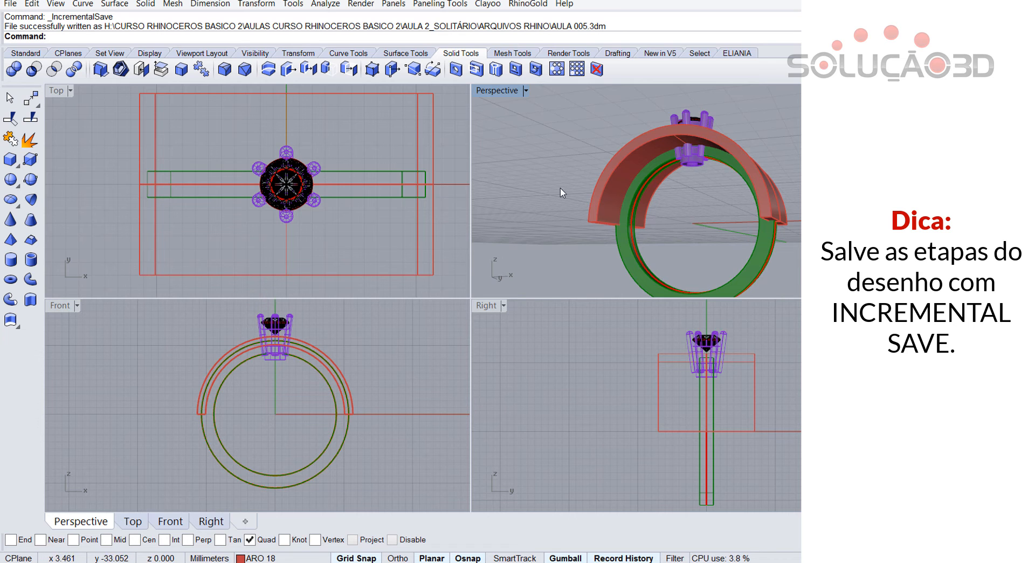
# Step: Subtract the extruded half-ring solid from the ring band with a Boolean difference
pyautogui.moveTo(568, 186); pyautogui.dragTo(657, 267, button='right')
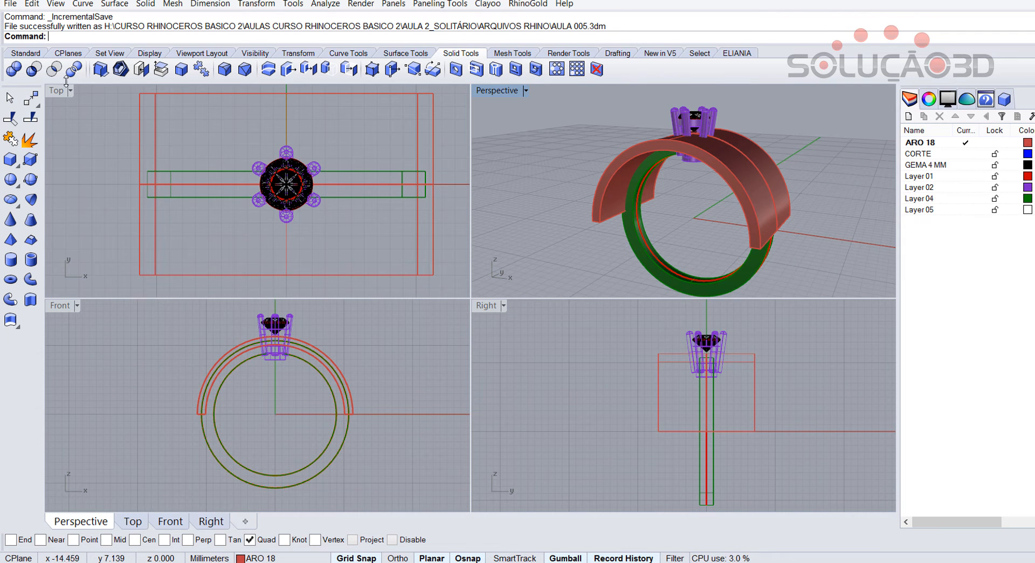
pyautogui.click(41, 76)
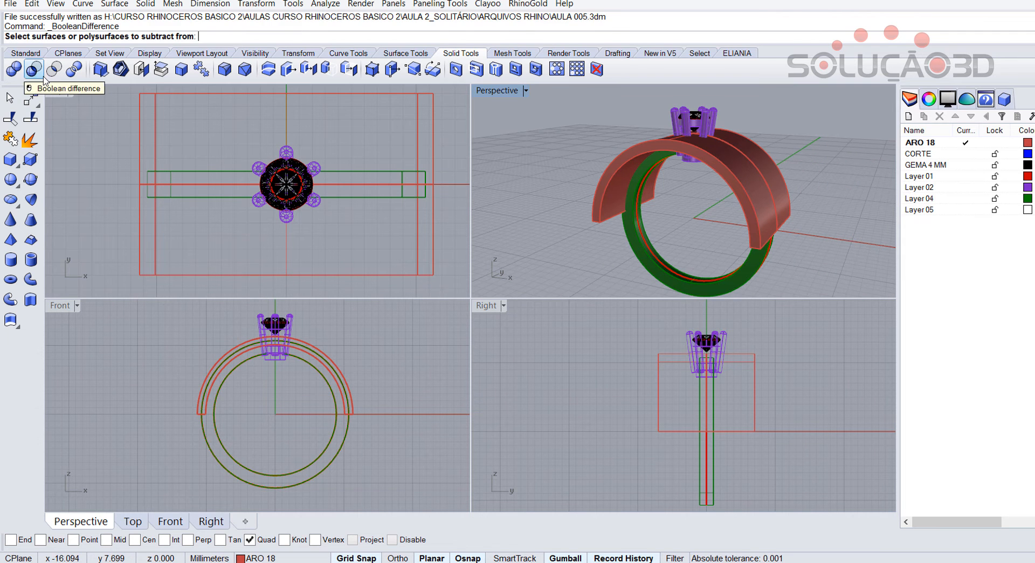
pyautogui.click(751, 270)
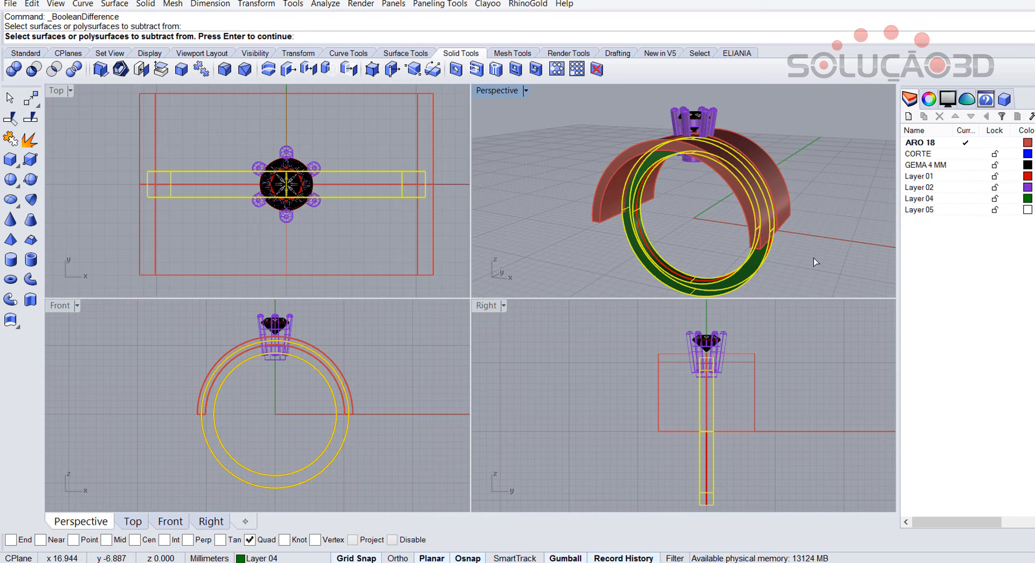
pyautogui.press('Return')
pyautogui.click(783, 201)
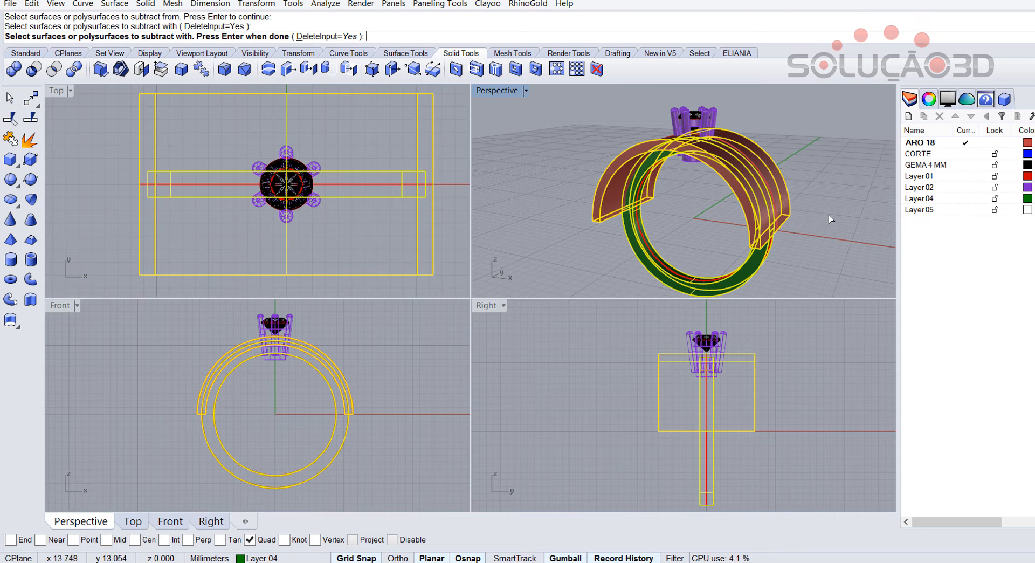
pyautogui.press('Return')
# Step: Delete the outer construction circle that remains around the band
pyautogui.moveTo(829, 233); pyautogui.dragTo(706, 193, button='right')
pyautogui.moveTo(855, 208)
pyautogui.mouseDown(button='right')
pyautogui.moveTo(806, 203)
pyautogui.moveTo(822, 191)
pyautogui.moveTo(861, 204)
pyautogui.mouseUp(button='right')
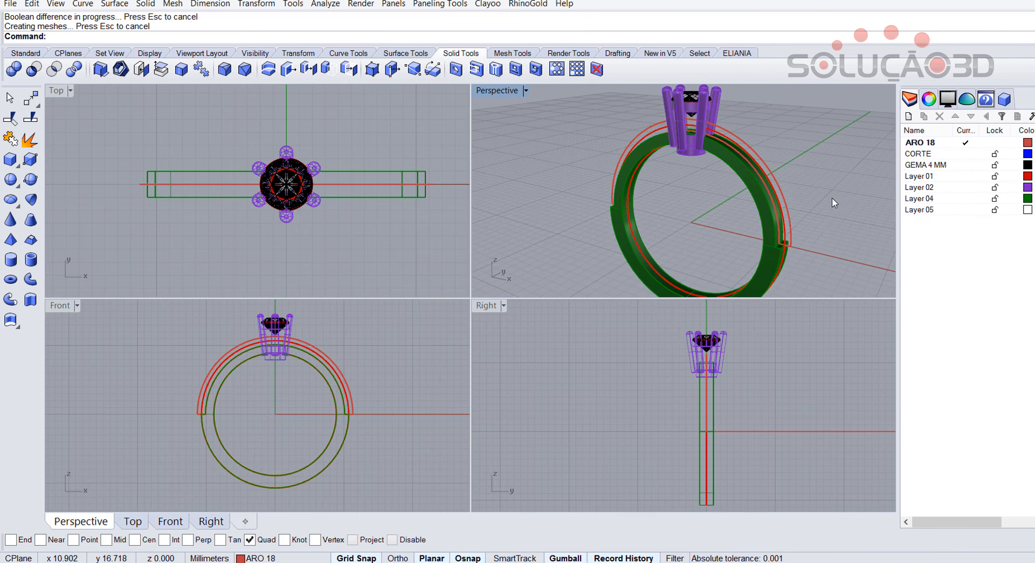
pyautogui.click(785, 226)
pyautogui.press('Delete')
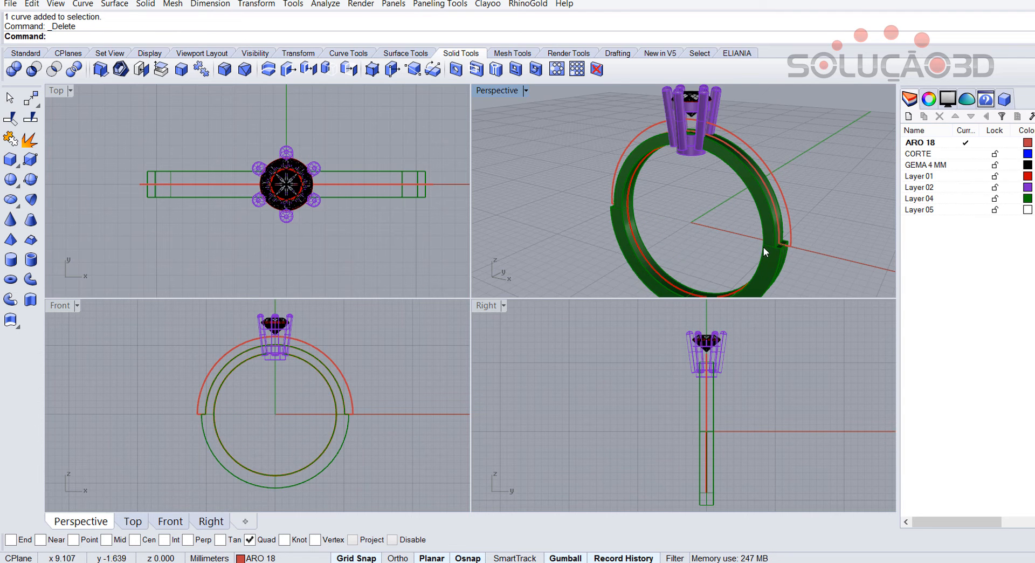
# Step: Explode the half-ring outline and delete its outer arc and both short end segments, keeping the inner arc
pyautogui.click(30, 140)
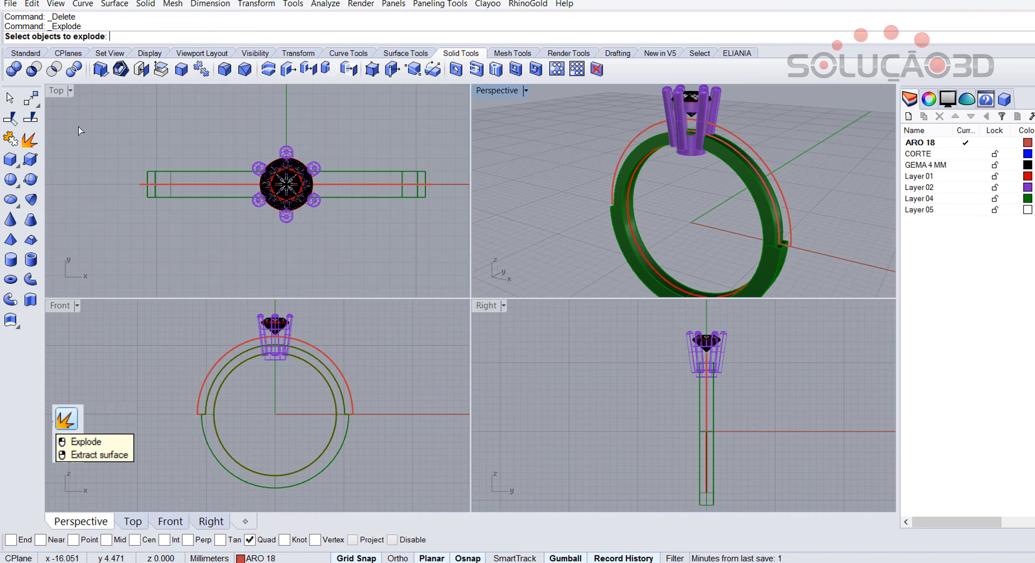
pyautogui.click(790, 228)
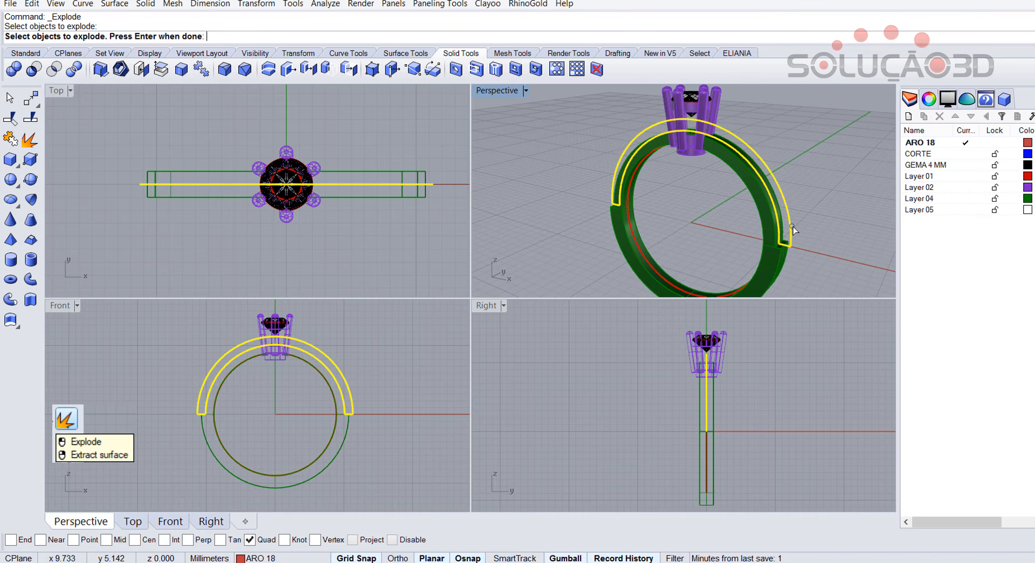
pyautogui.press('Return')
pyautogui.click(792, 235)
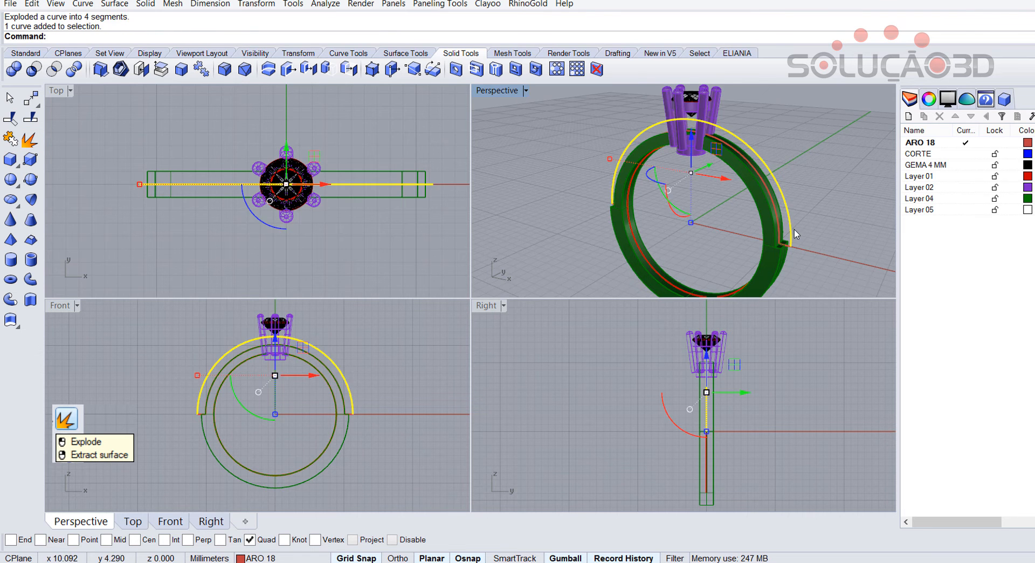
pyautogui.press('Delete')
pyautogui.click(790, 247)
pyautogui.press('Delete')
pyautogui.moveTo(702, 244); pyautogui.dragTo(819, 247, button='right')
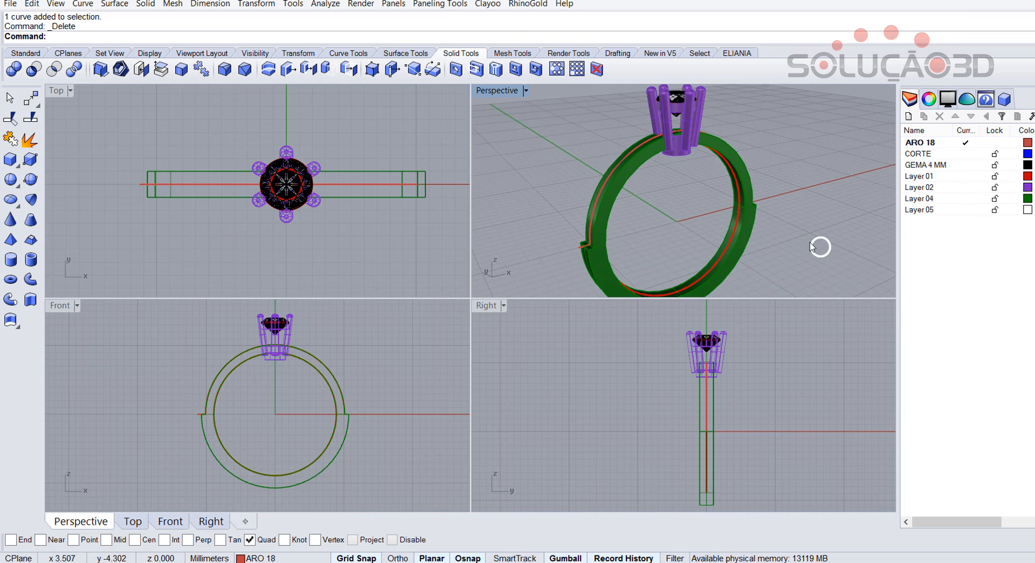
pyautogui.click(581, 247)
pyautogui.press('Delete')
# Step: Import the prepared gem file "gema redonda com corte.3dm" into the model
pyautogui.moveTo(686, 202); pyautogui.dragTo(825, 227, button='right')
pyautogui.scroll(4, 784, 199)
pyautogui.moveTo(840, 181)
pyautogui.mouseDown(button='right')
pyautogui.moveTo(859, 174)
pyautogui.moveTo(819, 225)
pyautogui.mouseUp(button='right')
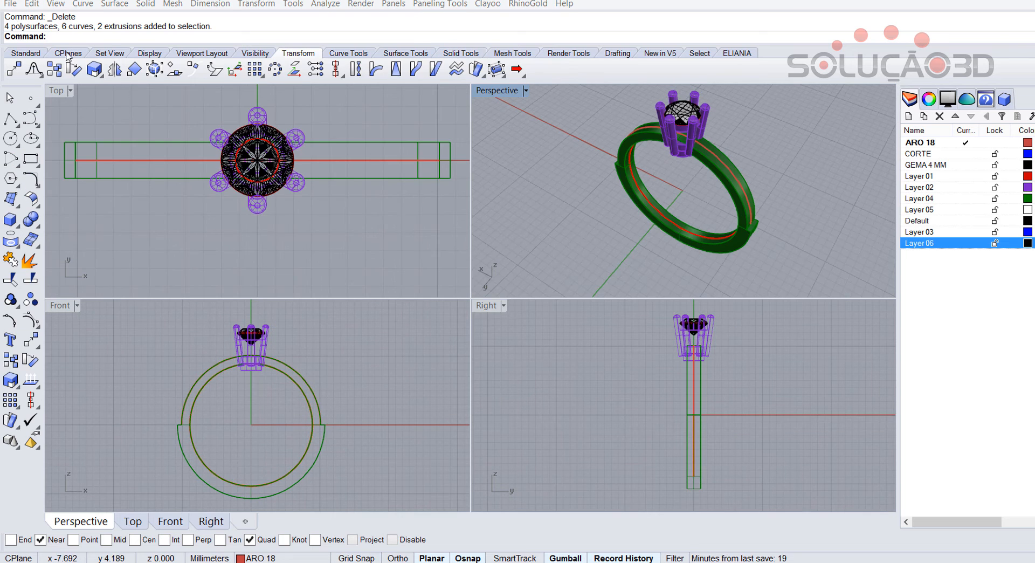
pyautogui.click(11, 4)
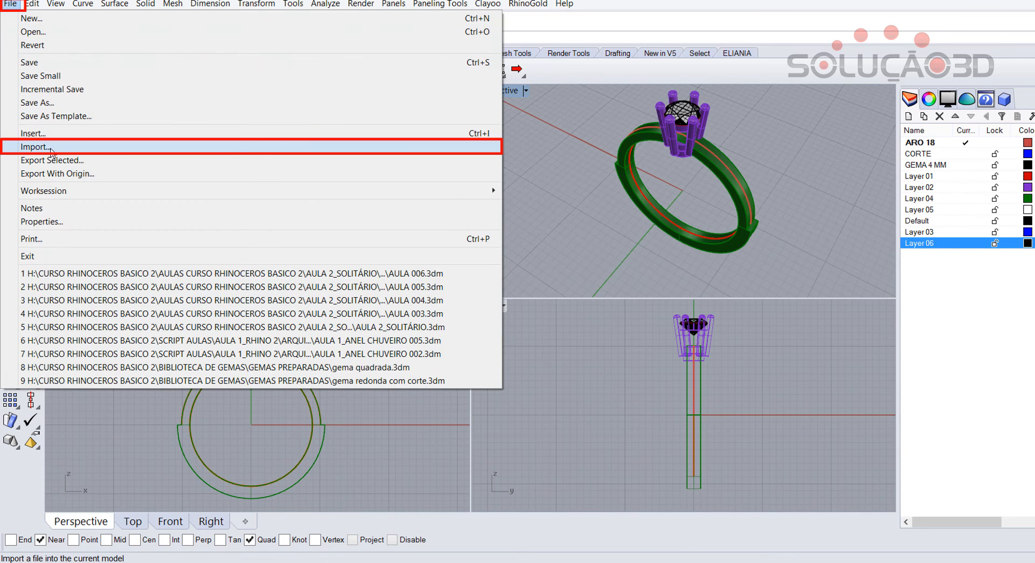
pyautogui.click(48, 148)
pyautogui.click(469, 93)
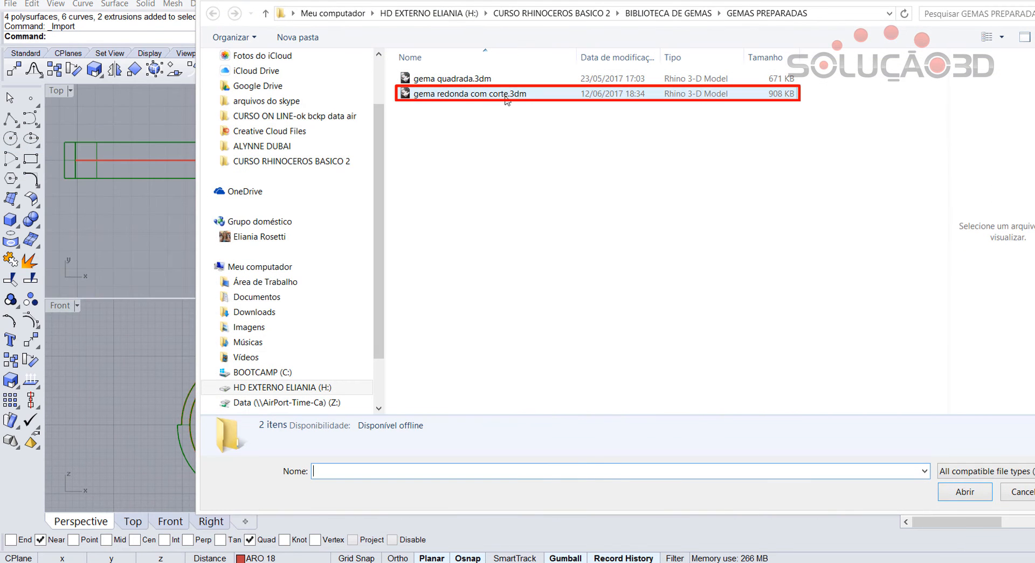
pyautogui.click(965, 491)
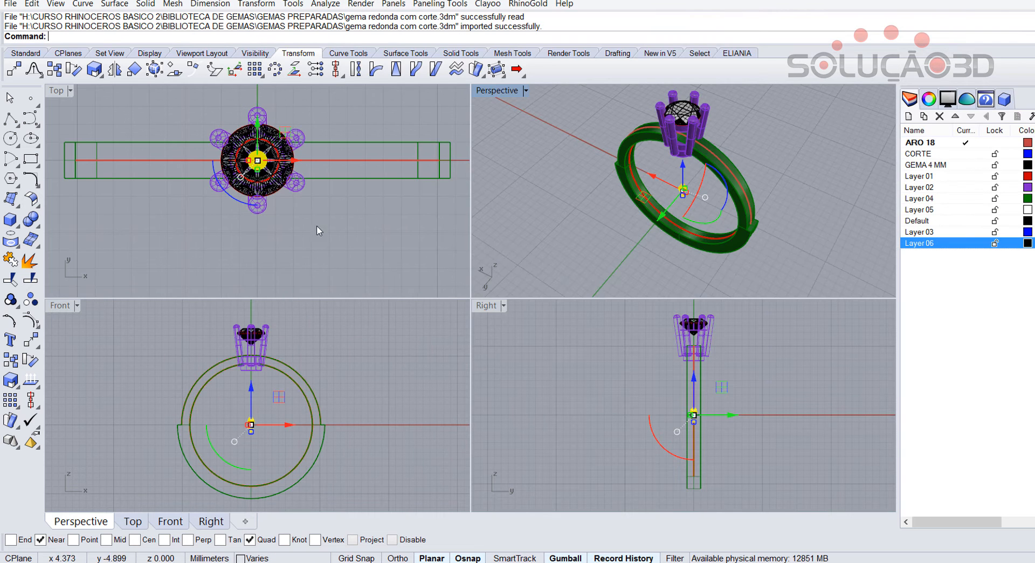
# Step: Move the imported round gem clear of the setting along the Y axis and enlarge the Top view
pyautogui.moveTo(264, 133); pyautogui.dragTo(360, 248)
pyautogui.click(358, 242)
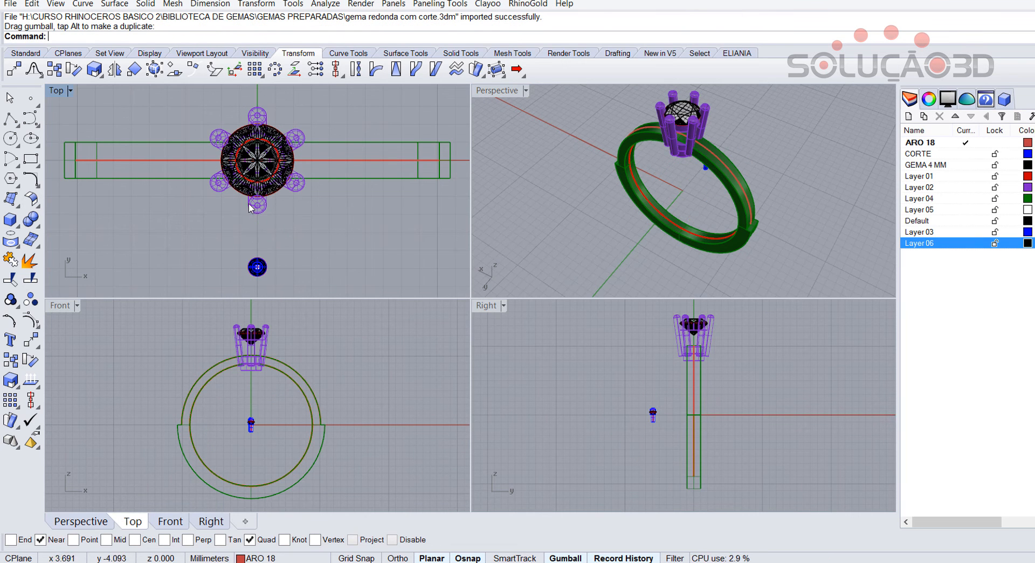
pyautogui.doubleClick(57, 90)
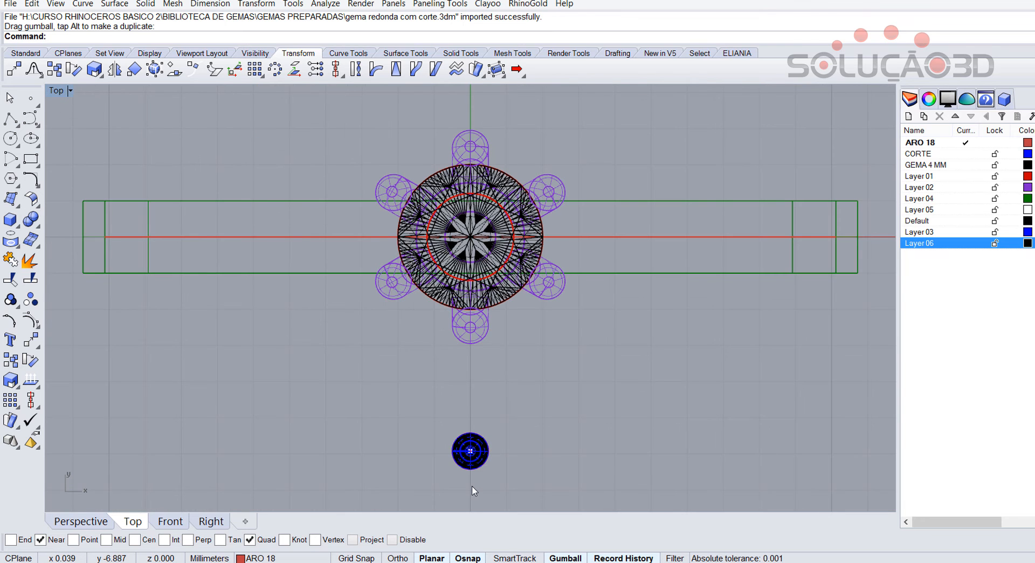
# Step: Scale the imported round gem with its cutter from one edge quadrant across its full width to a diameter of 1.6 mm
pyautogui.scroll(10, 471, 484)
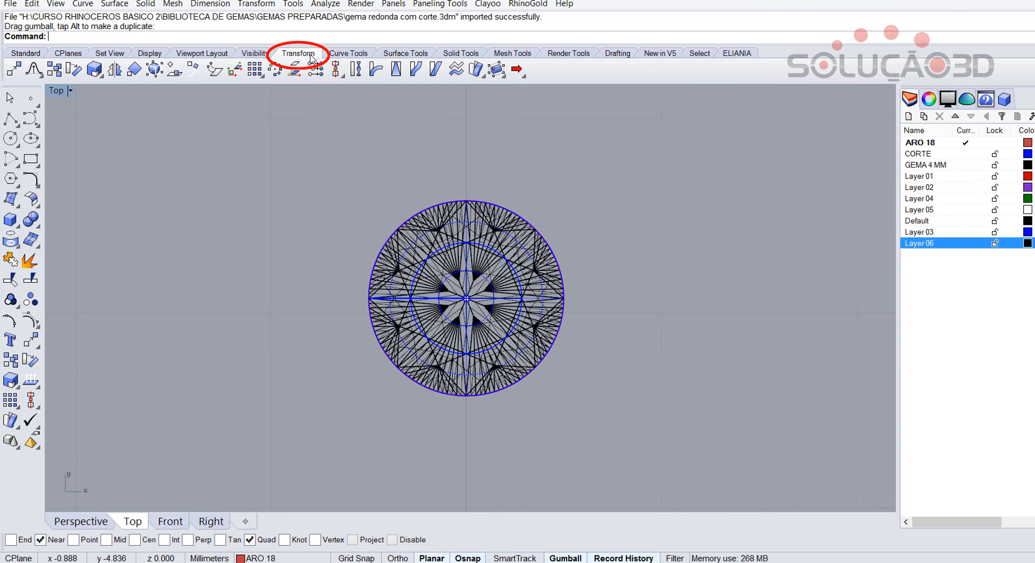
pyautogui.click(95, 69)
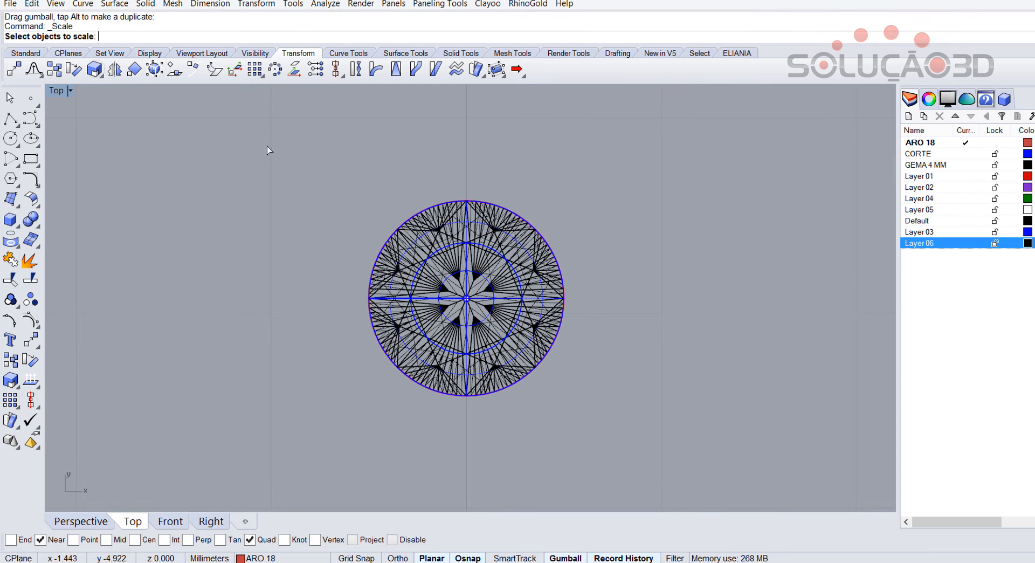
pyautogui.click(486, 315)
pyautogui.press('Return')
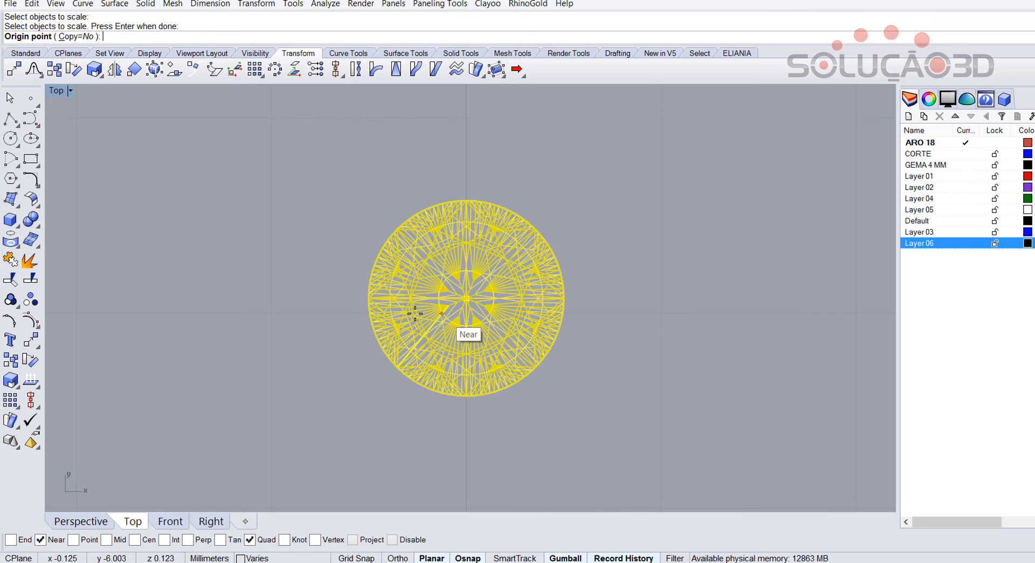
pyautogui.click(378, 307)
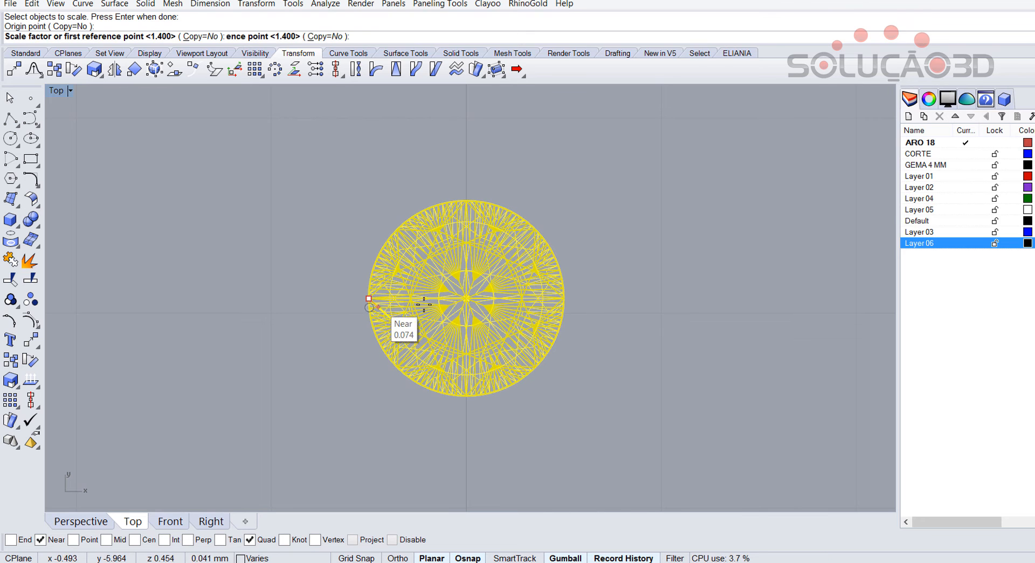
pyautogui.click(563, 298)
pyautogui.write('1.6')
pyautogui.press('Return')
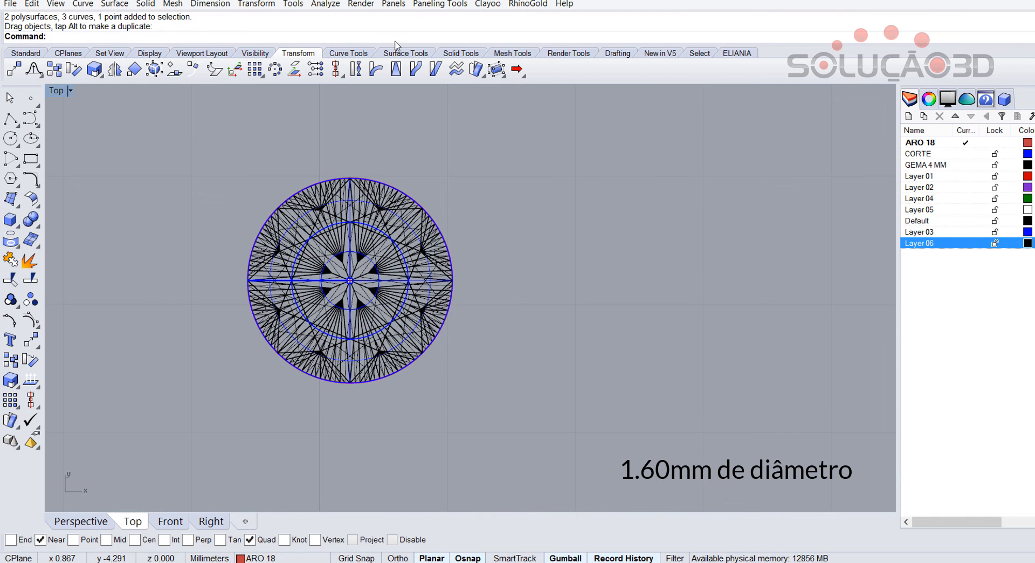
# Step: Draw a 0.6 mm circle by its diameter for a prong and place it at the small gem's upper outer edge
pyautogui.click(353, 52)
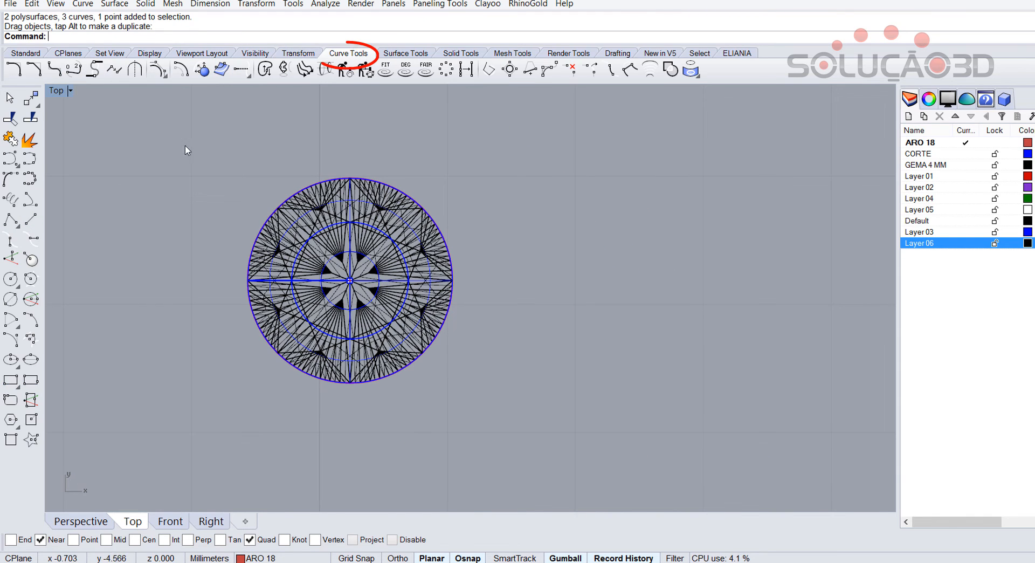
pyautogui.click(10, 299)
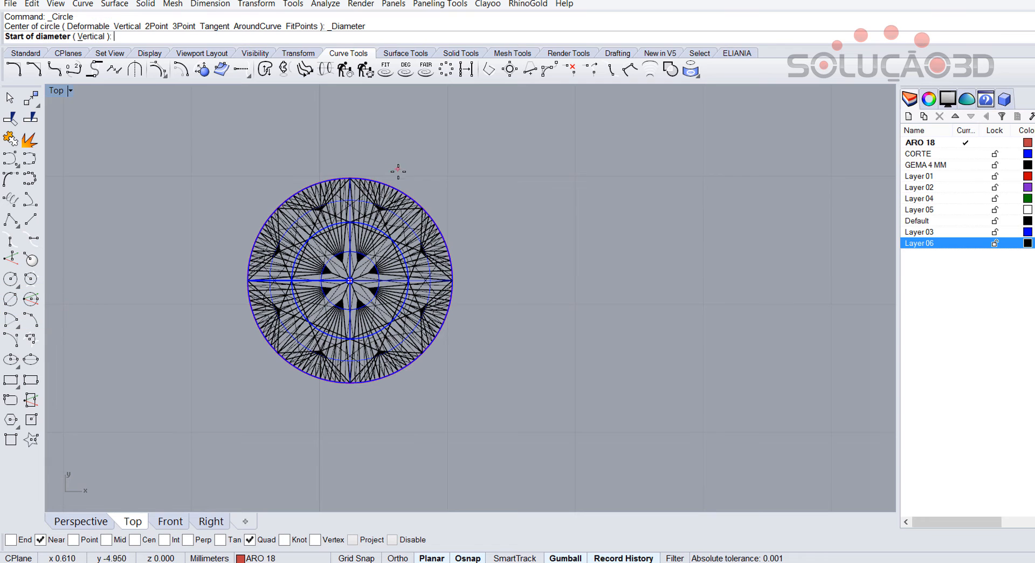
pyautogui.click(421, 177)
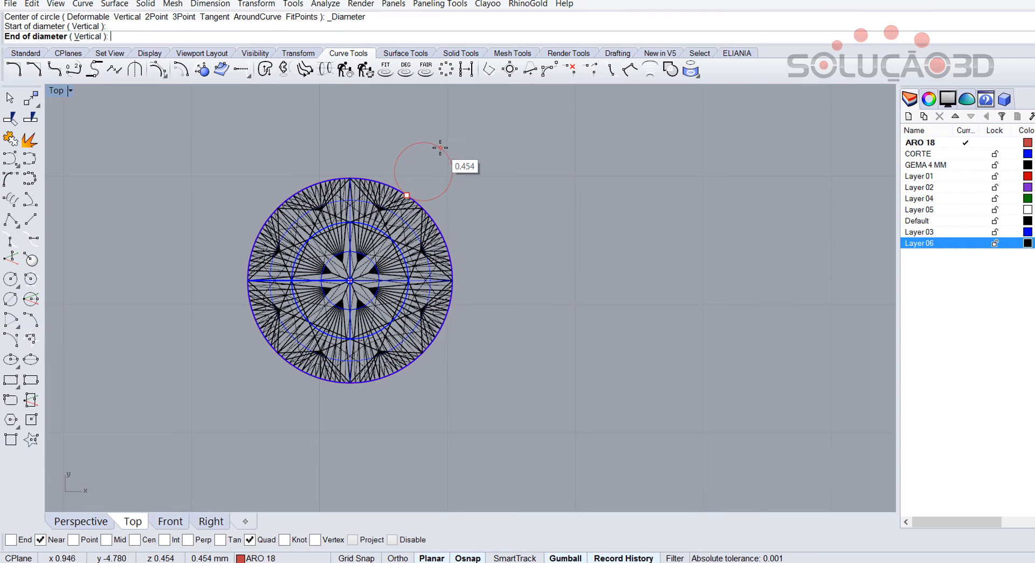
pyautogui.write('.6')
pyautogui.press('Return')
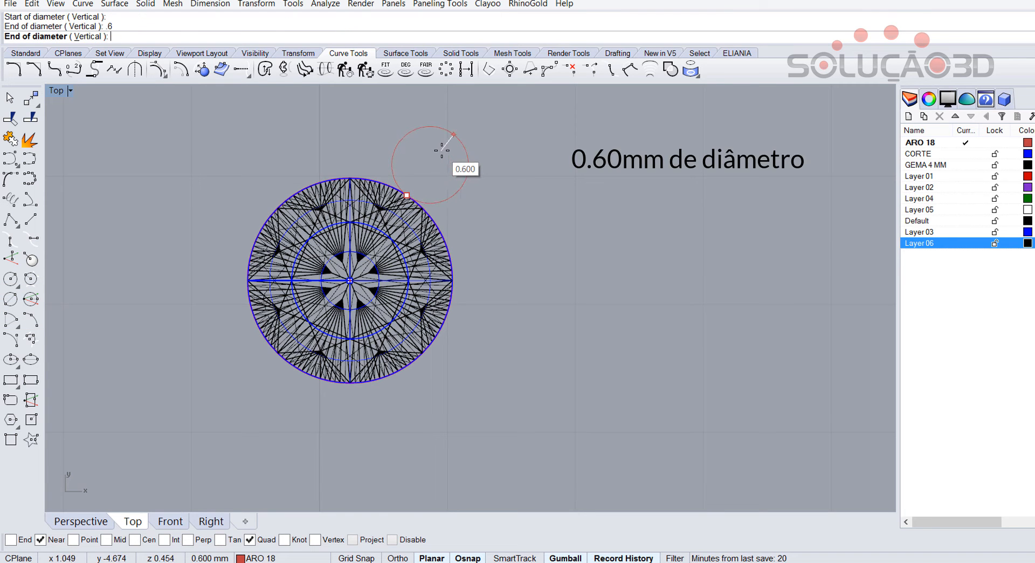
pyautogui.click(441, 155)
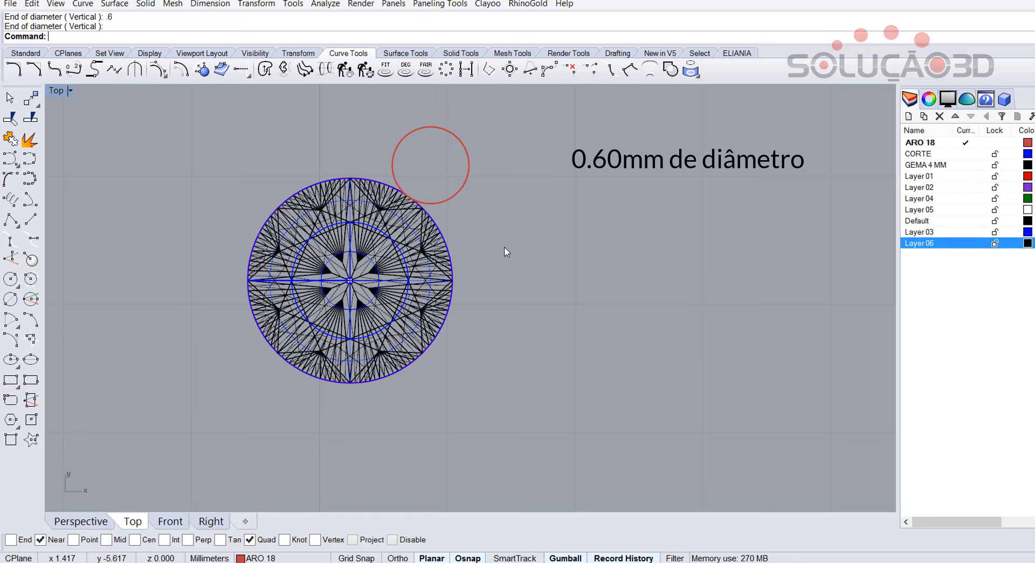
pyautogui.moveTo(451, 197); pyautogui.dragTo(478, 220)
# Step: Assign the prong circle to Layer 06 and set that layer's color to Green
pyautogui.click(256, 558)
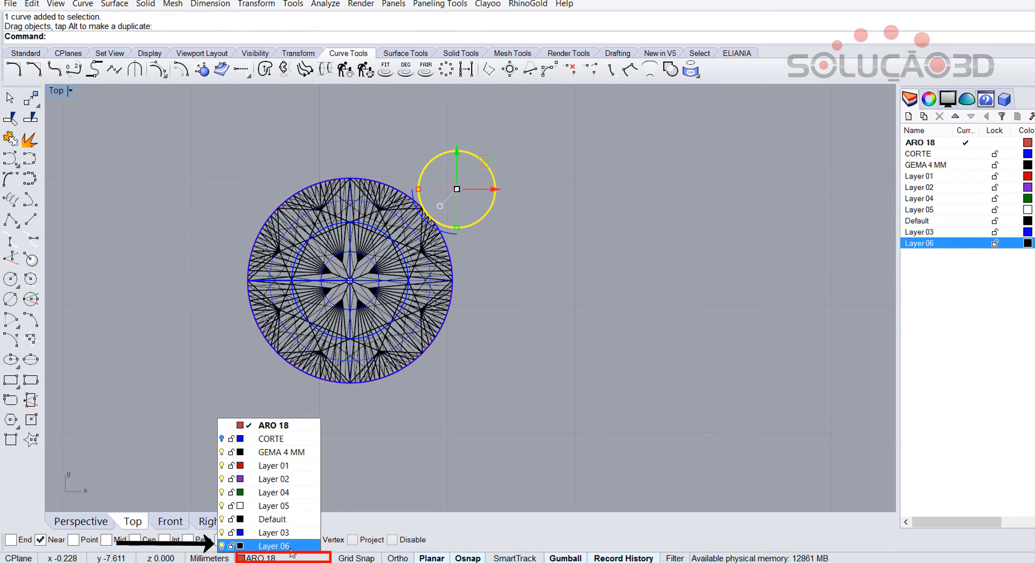
pyautogui.click(291, 547)
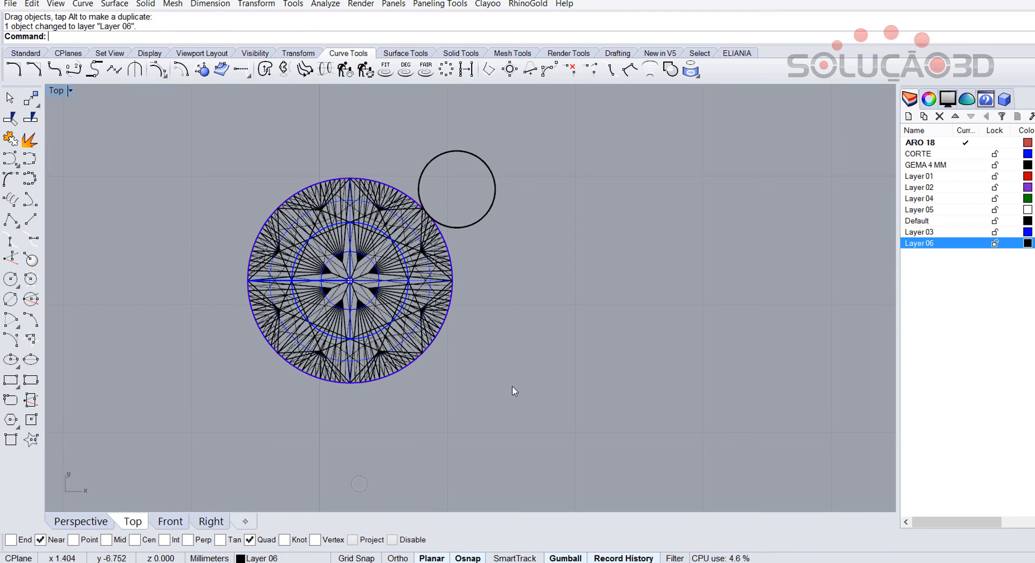
pyautogui.click(1027, 244)
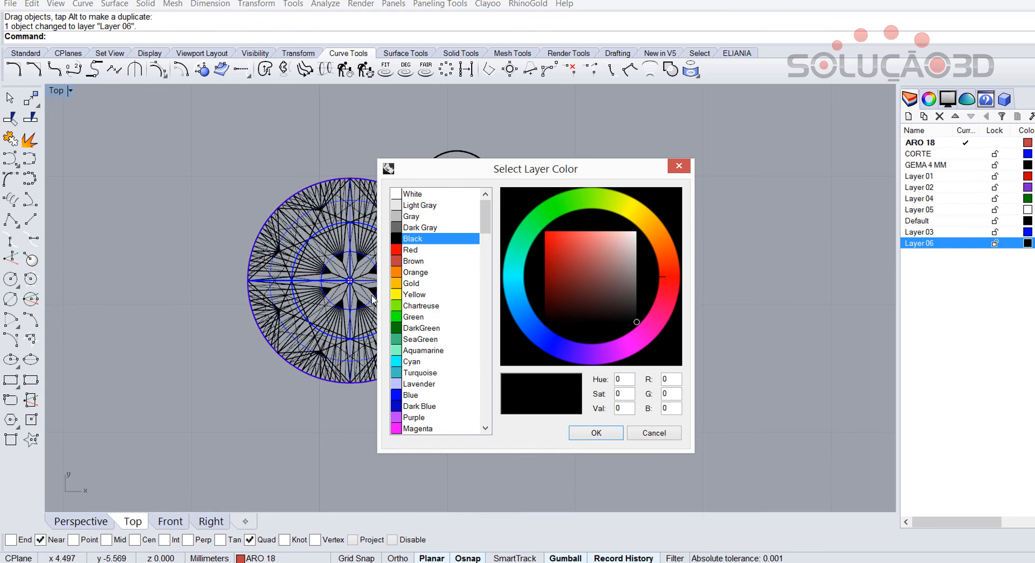
pyautogui.click(397, 317)
pyautogui.click(597, 433)
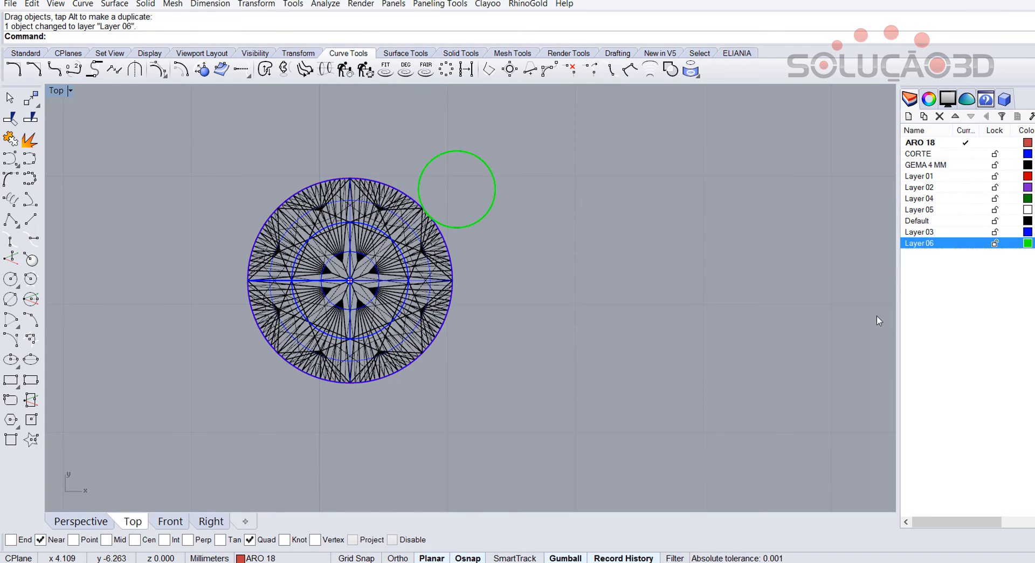
# Step: Rename Layer 06 as GARRAS
pyautogui.click(925, 246)
pyautogui.write('GARRAS')
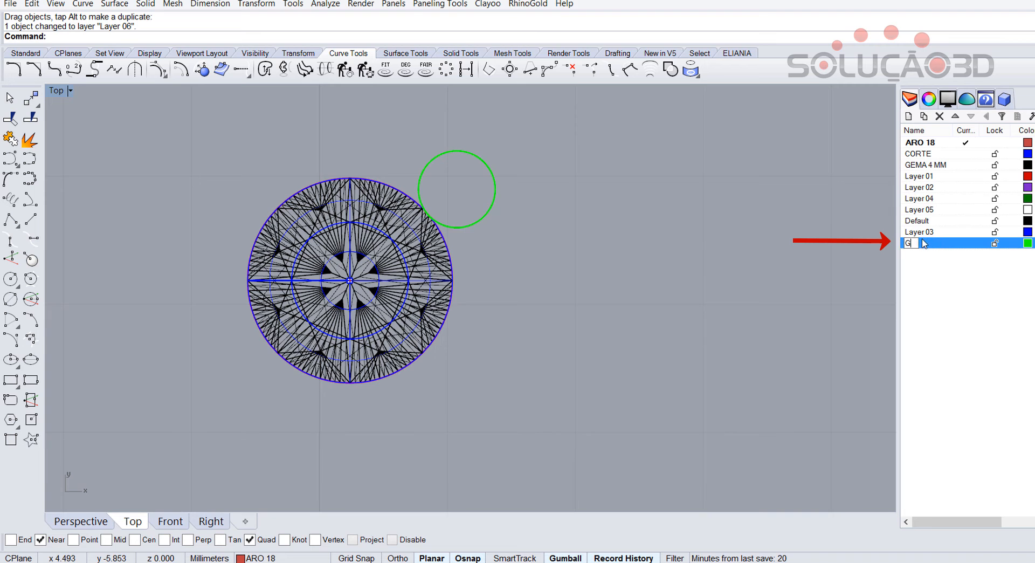
pyautogui.click(828, 276)
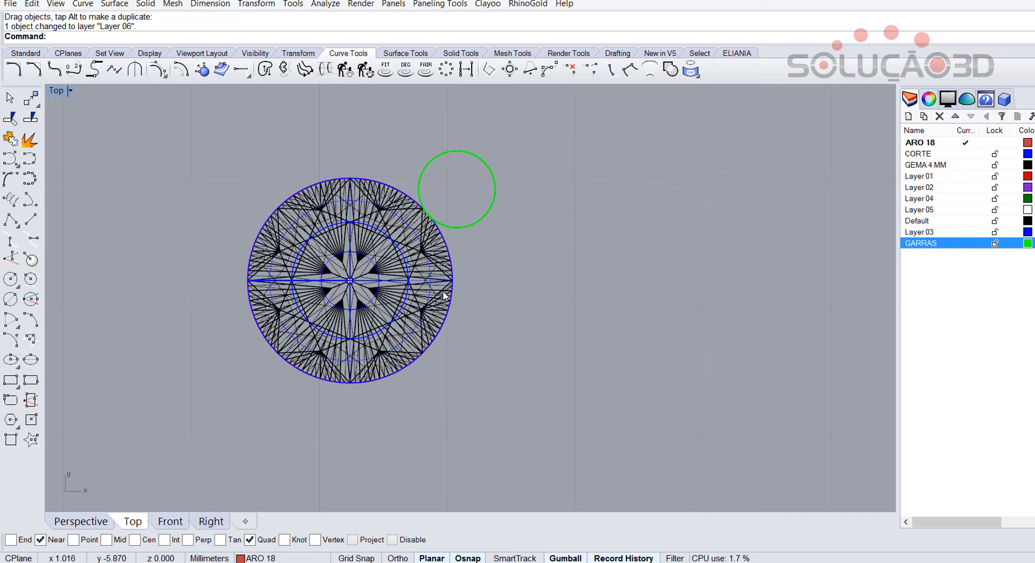
# Step: Copy the small gem and its cutter from the gem's center 1.7 mm horizontally along X, using the End snap
pyautogui.hotkey('ctrl', 'a')
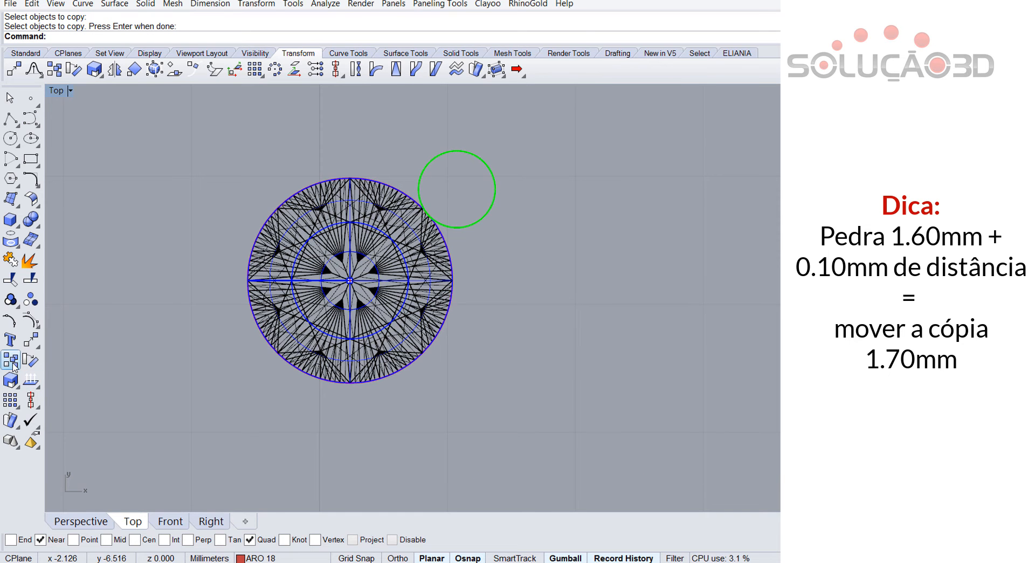
pyautogui.click(315, 308)
pyautogui.press('Return')
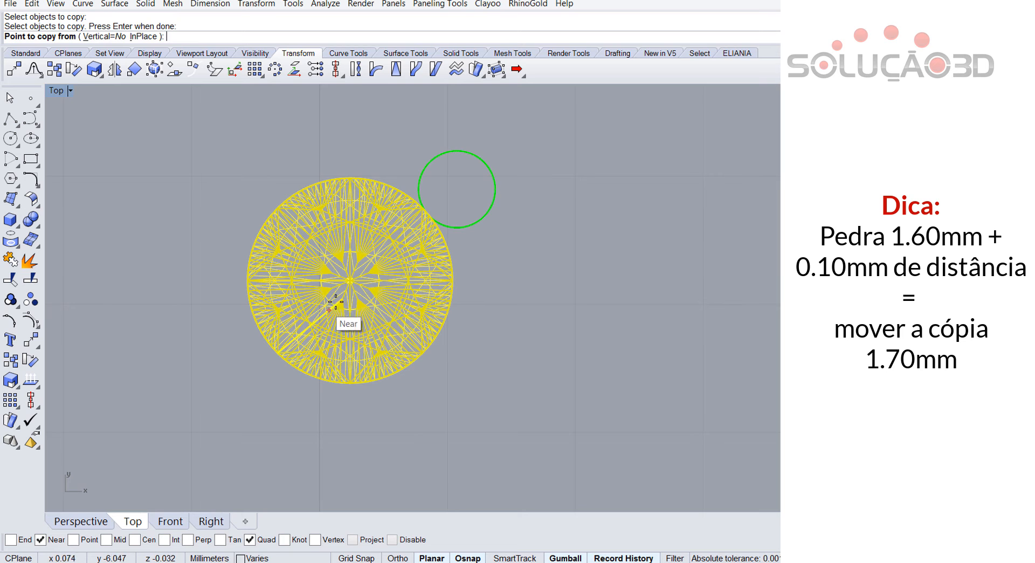
pyautogui.click(10, 538)
pyautogui.click(349, 280)
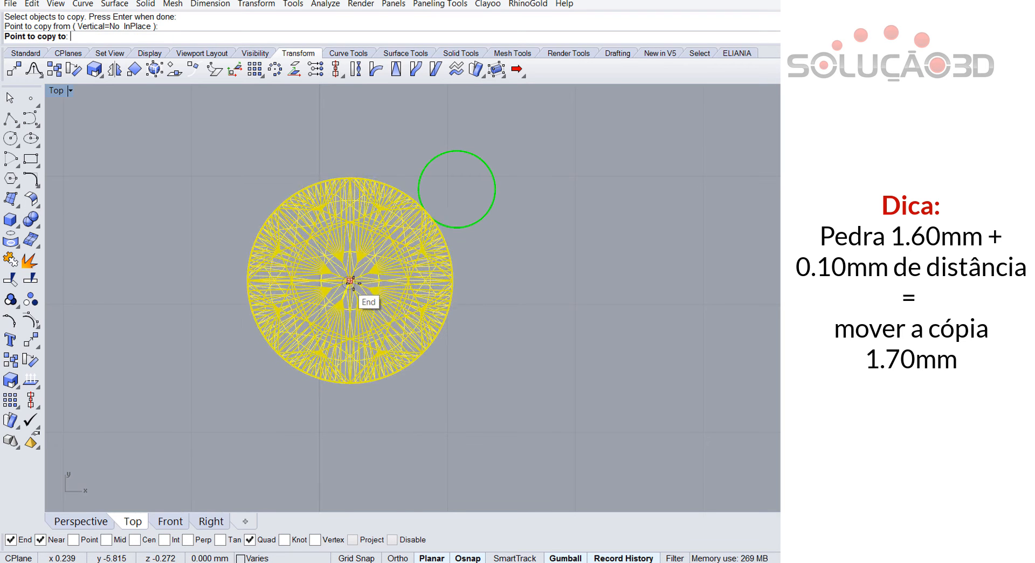
pyautogui.write('1.7')
pyautogui.press('Return')
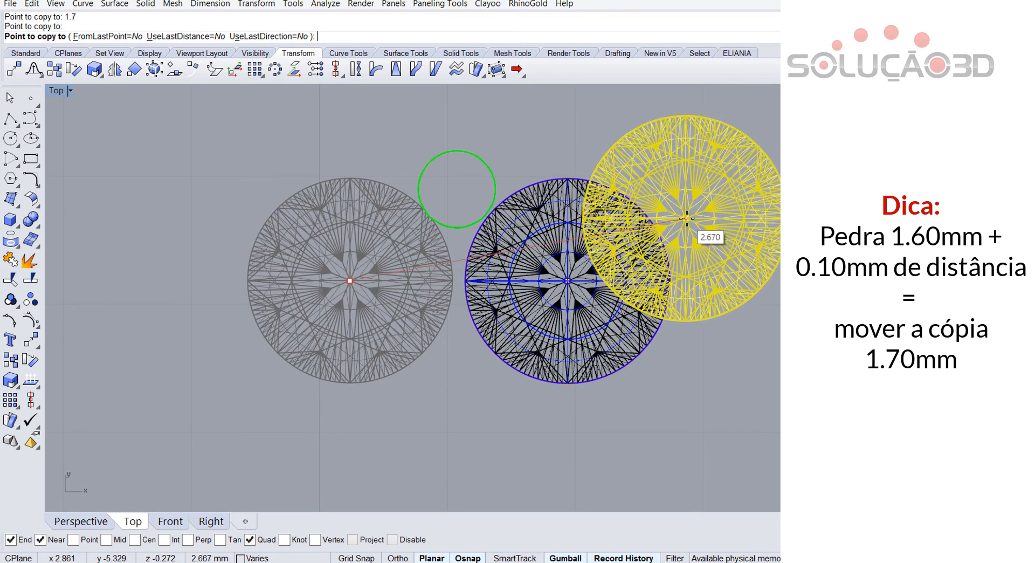
pyautogui.press('Return')
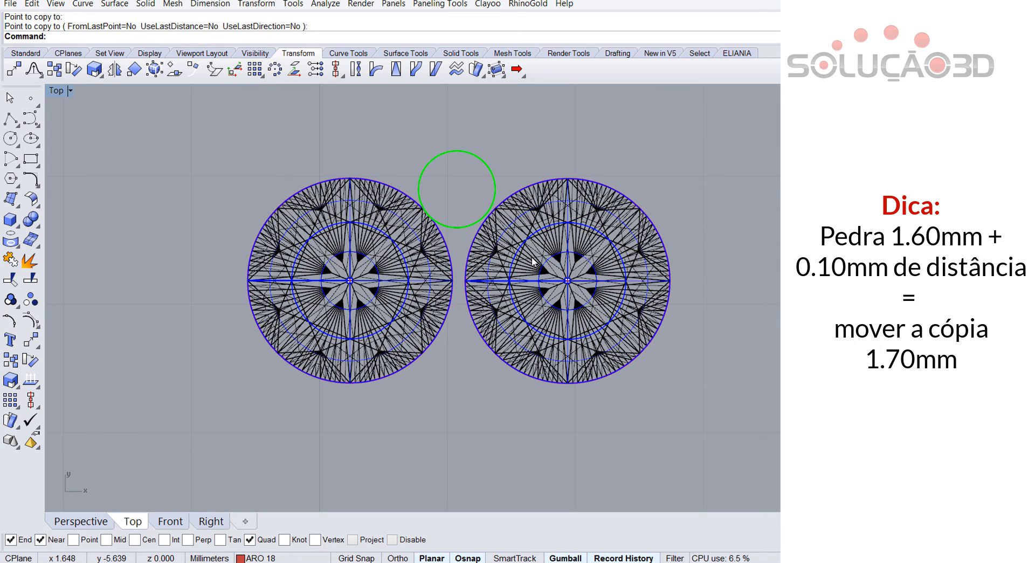
# Step: Measure the gap between the facing quadrants of the two small gems with a linear dimension, and delete the dimension
pyautogui.click(212, 5)
pyautogui.click(221, 25)
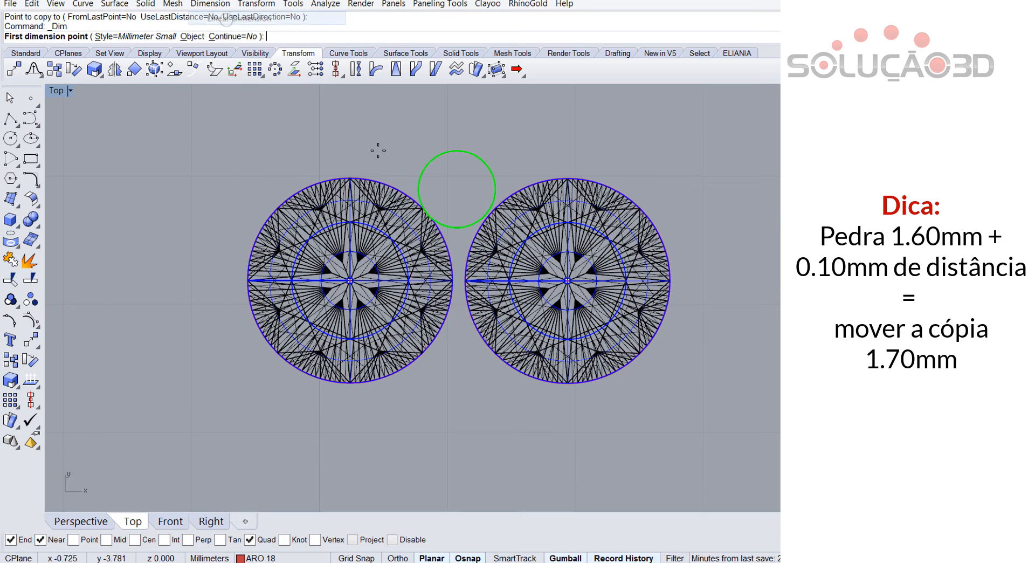
pyautogui.click(452, 280)
pyautogui.click(465, 281)
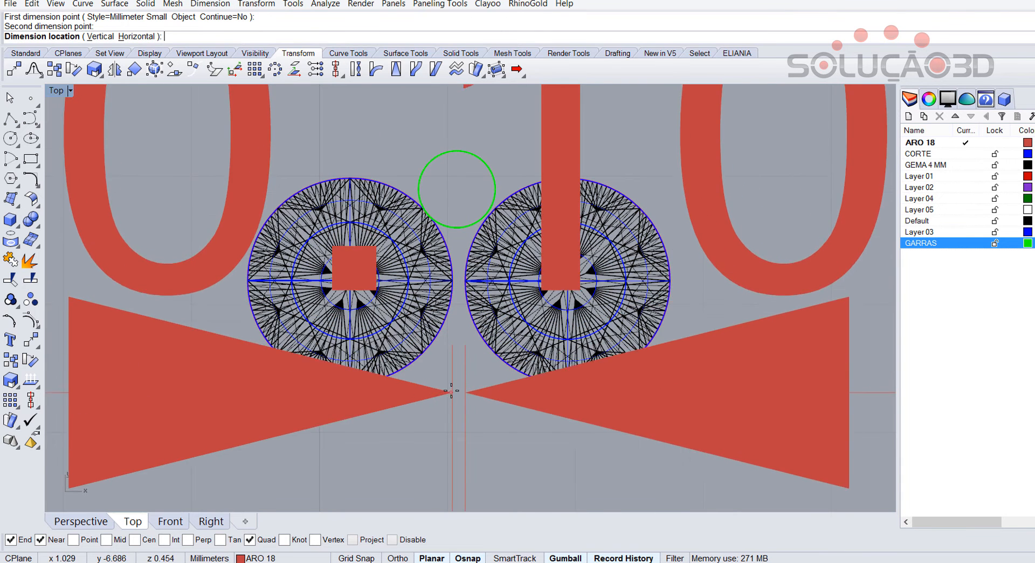
pyautogui.click(487, 452)
pyautogui.press('Delete')
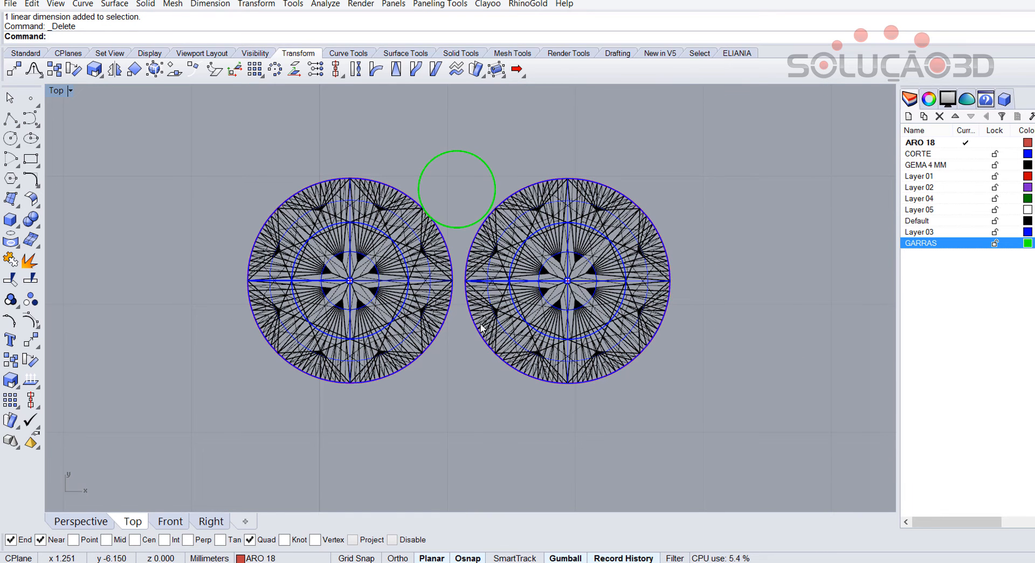
# Step: Move the prong circle along the Y axis into the gap so it slightly overlaps the edges of both small gems
pyautogui.click(495, 192)
pyautogui.moveTo(459, 156); pyautogui.dragTo(461, 180)
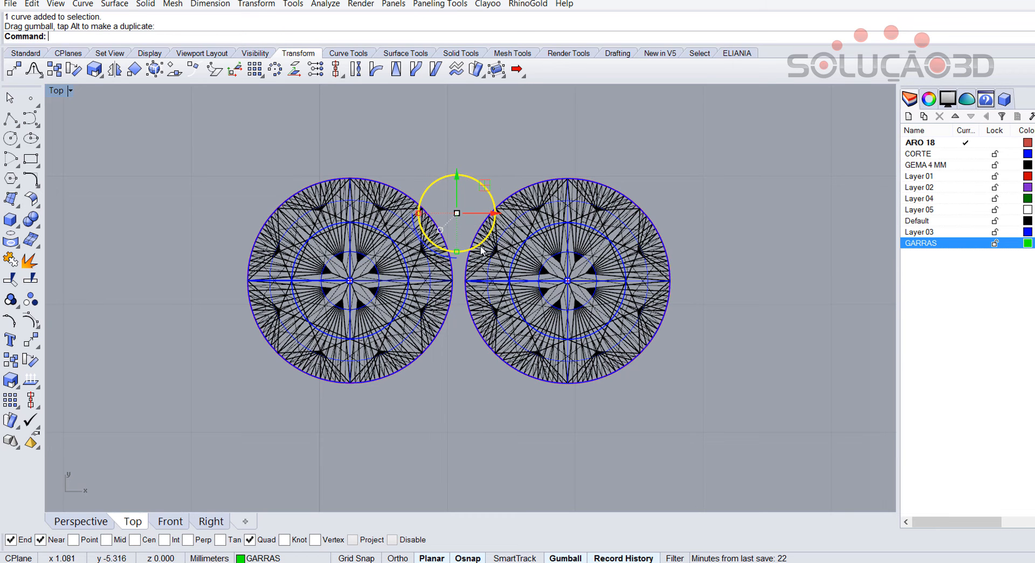
pyautogui.press('Escape')
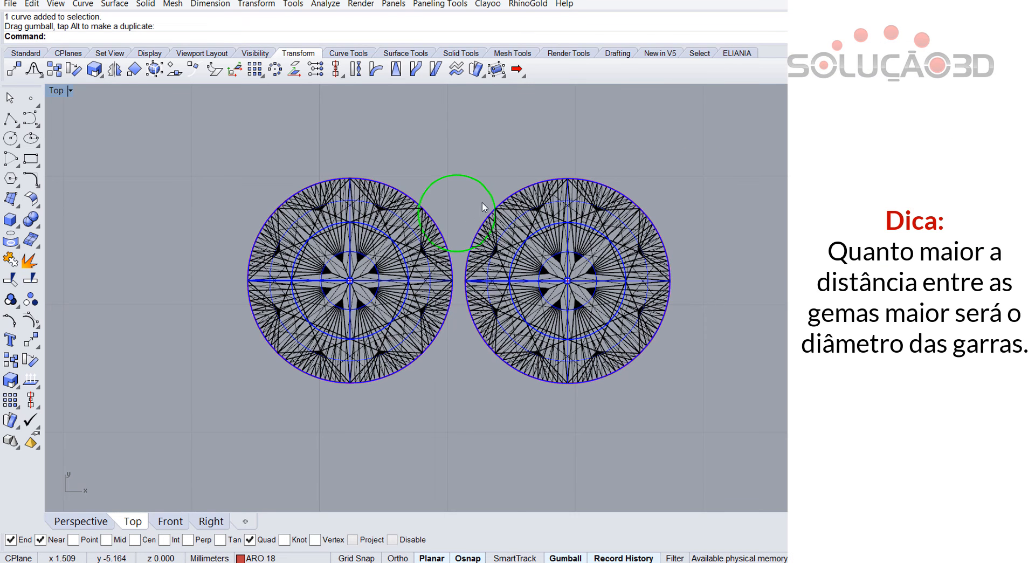
pyautogui.click(459, 251)
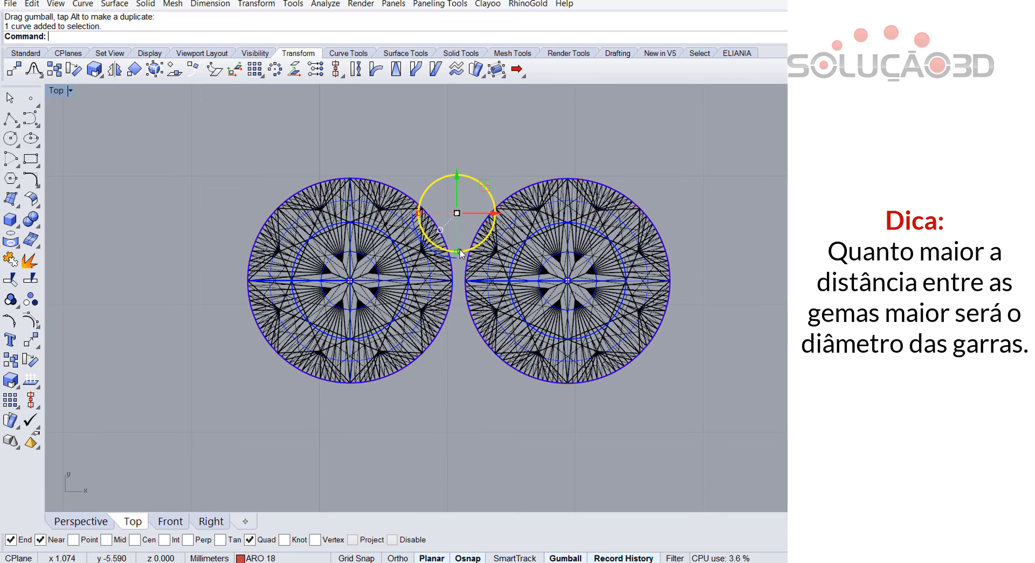
pyautogui.moveTo(457, 180); pyautogui.dragTo(462, 174)
pyautogui.click(488, 162)
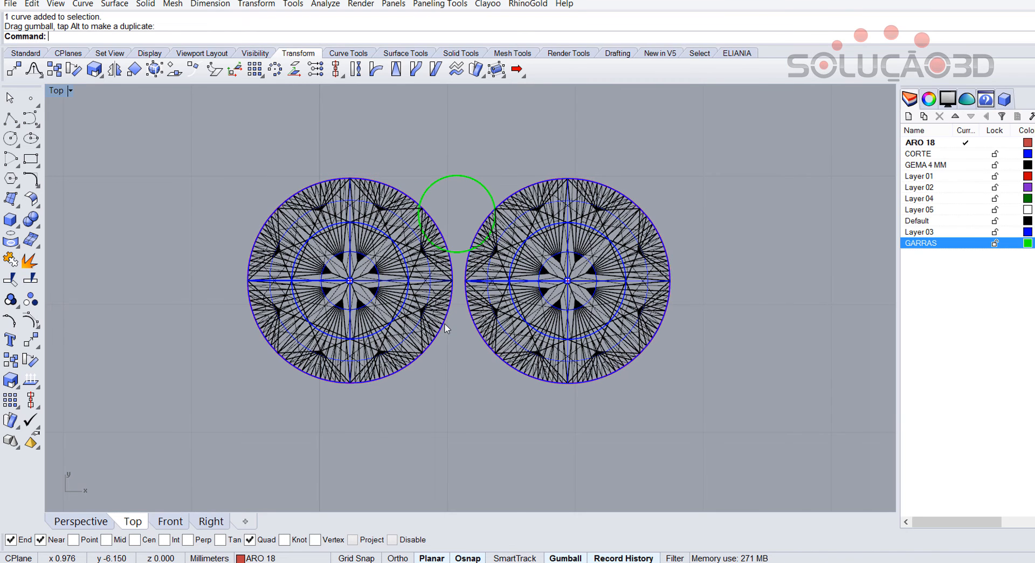
# Step: Mirror a copy of the prong circle across the horizontal line through the gems' centers
pyautogui.click(456, 253)
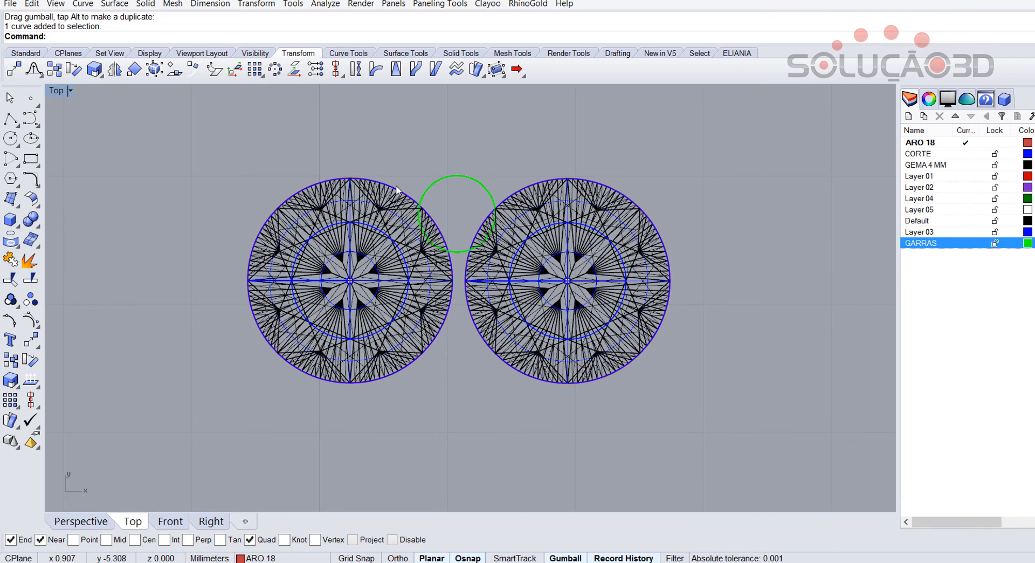
pyautogui.click(114, 70)
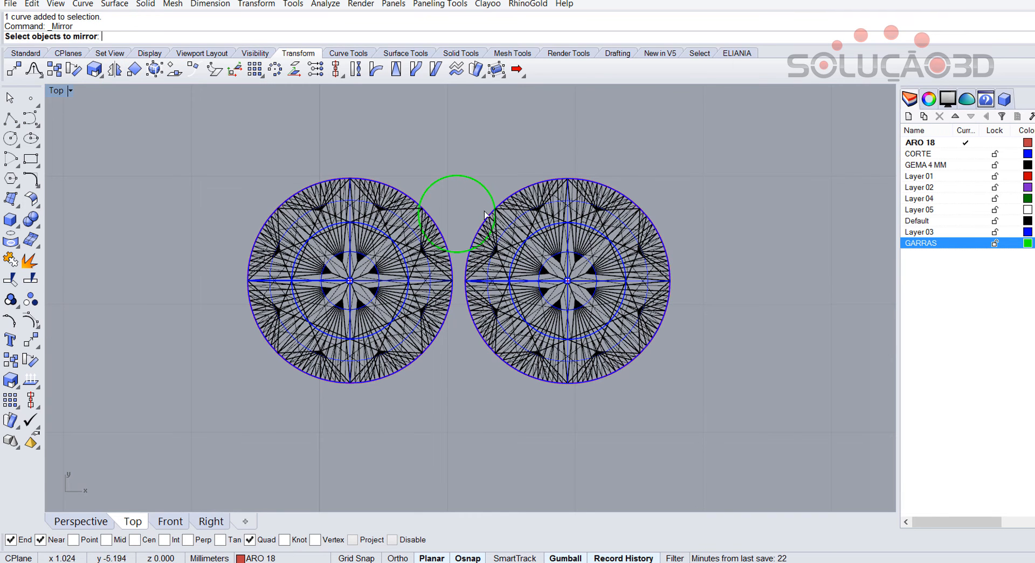
pyautogui.click(490, 189)
pyautogui.press('Return')
pyautogui.click(452, 280)
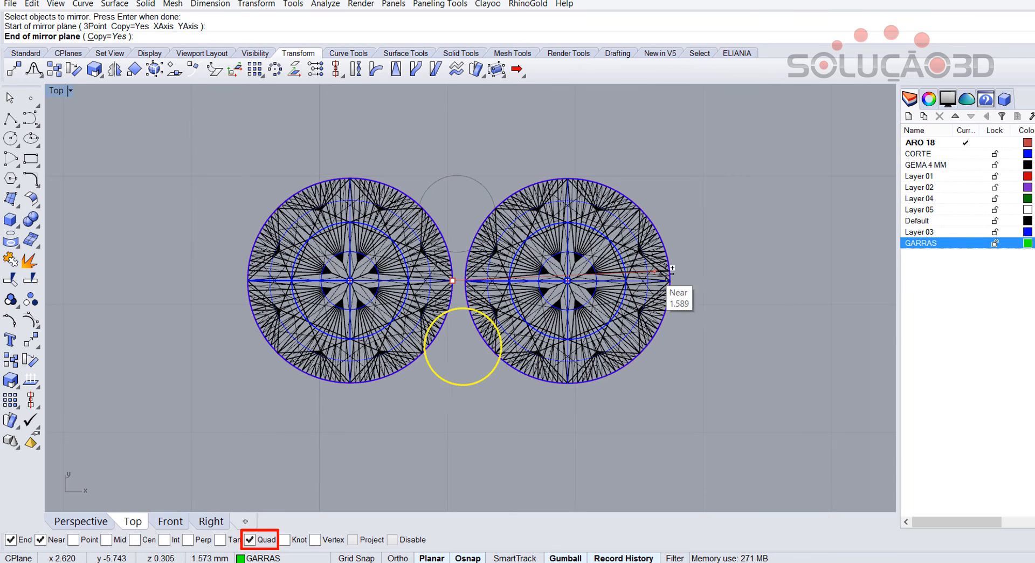
pyautogui.click(693, 277)
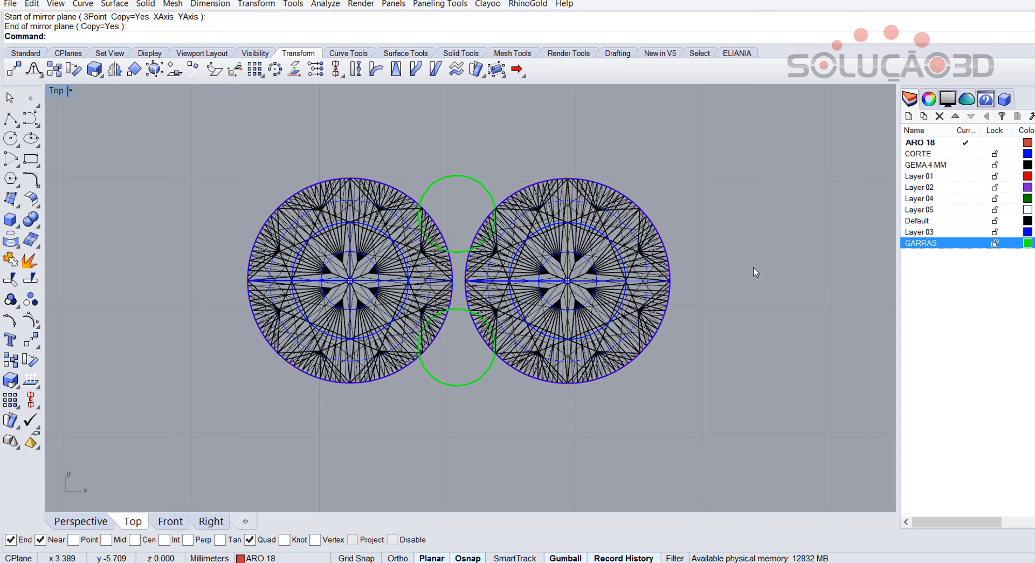
# Step: Start a solid extrusion to both sides of the two prong circles between the small gems
pyautogui.doubleClick(58, 92)
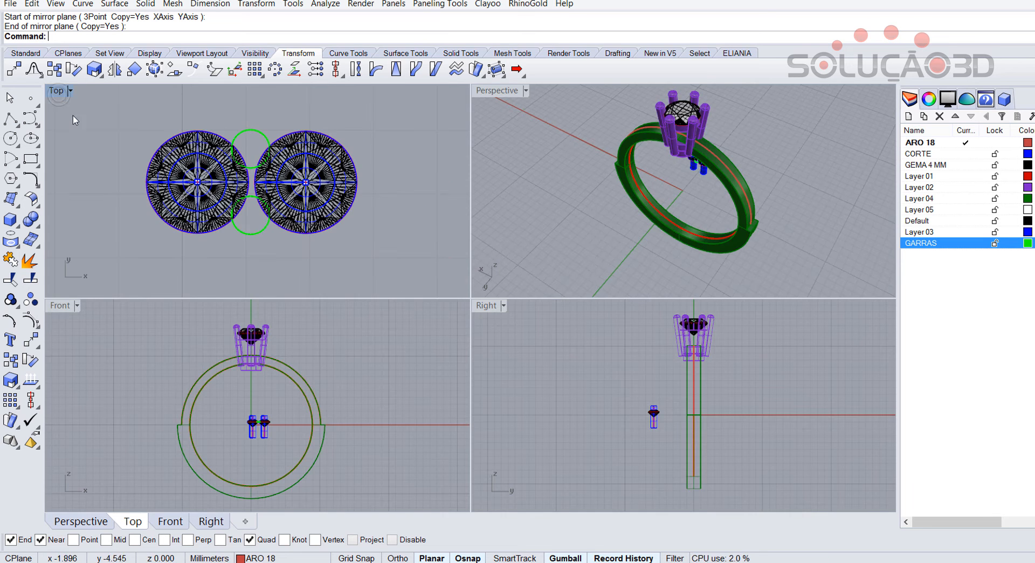
pyautogui.scroll(10, 261, 433)
pyautogui.moveTo(344, 384); pyautogui.dragTo(369, 434, button='right')
pyautogui.scroll(8, 276, 462)
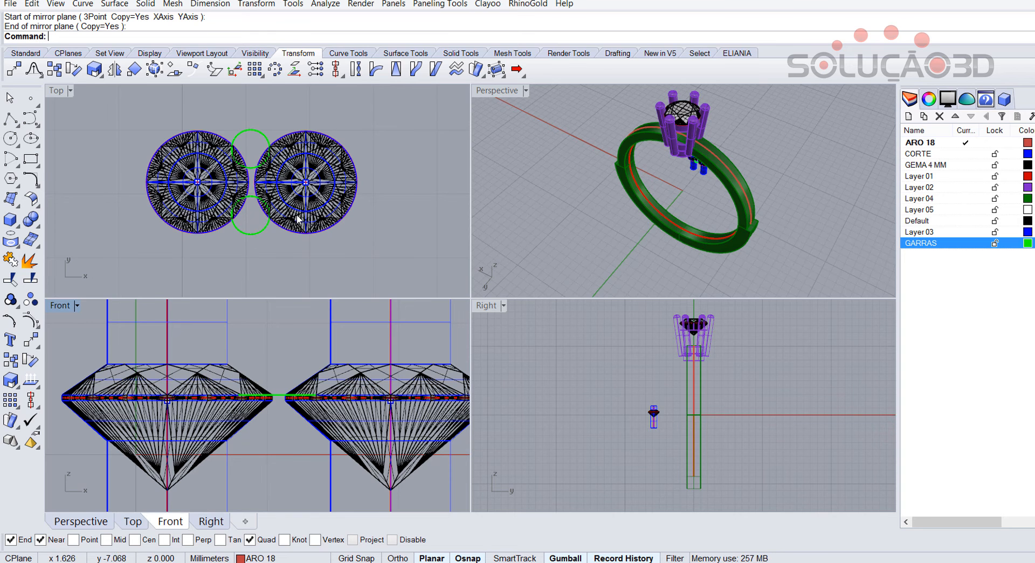
pyautogui.click(461, 53)
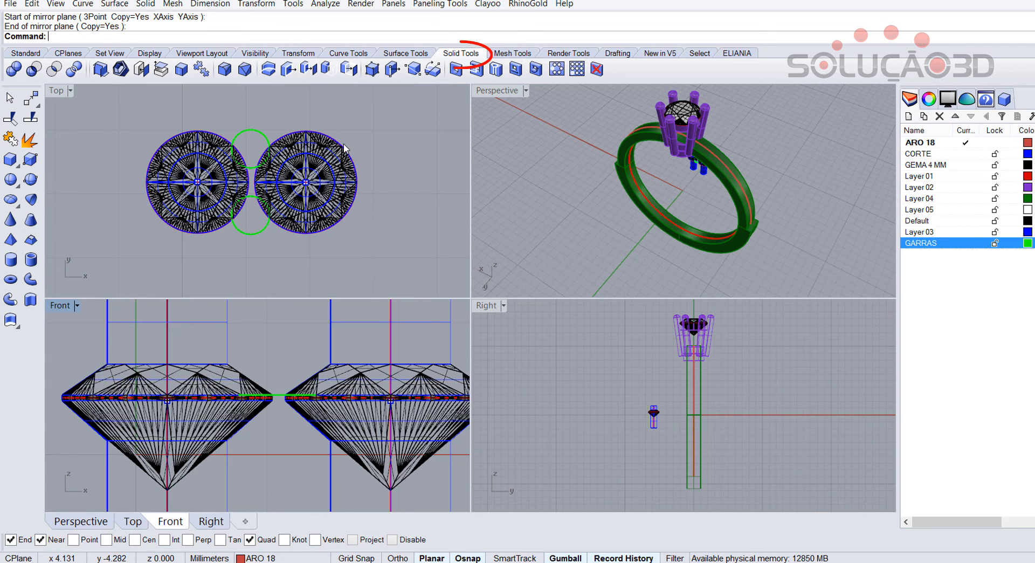
pyautogui.click(30, 302)
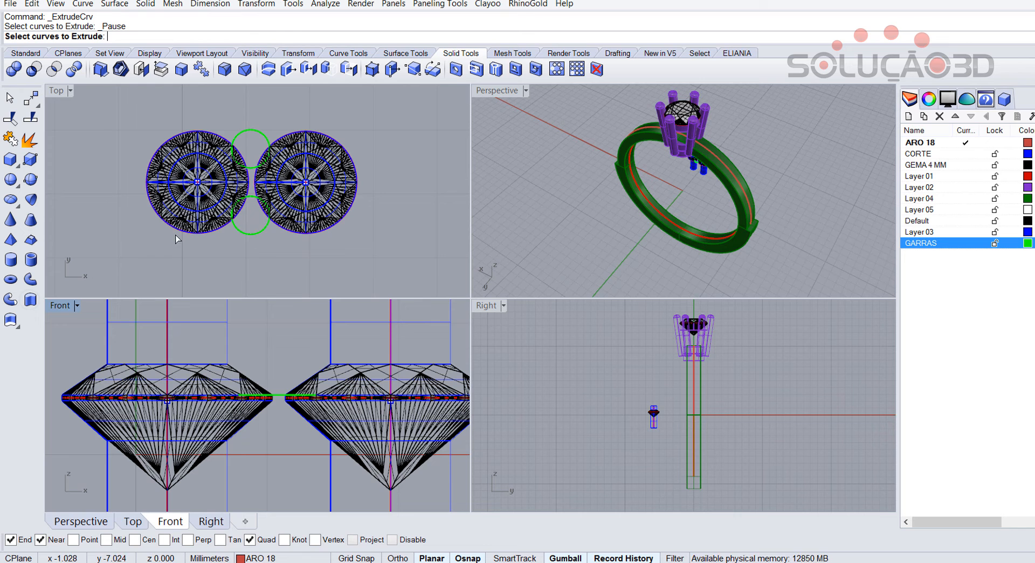
pyautogui.click(258, 232)
pyautogui.click(251, 131)
pyautogui.press('Return')
# Step: Make GARRAS the current layer for the prong extrusion
pyautogui.click(264, 558)
pyautogui.click(270, 546)
pyautogui.click(272, 556)
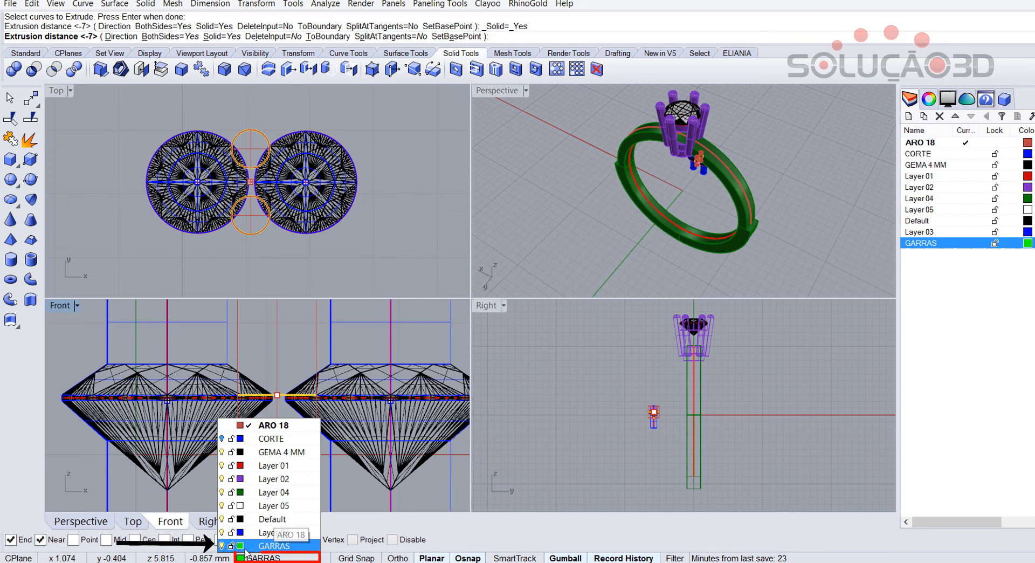
pyautogui.click(253, 545)
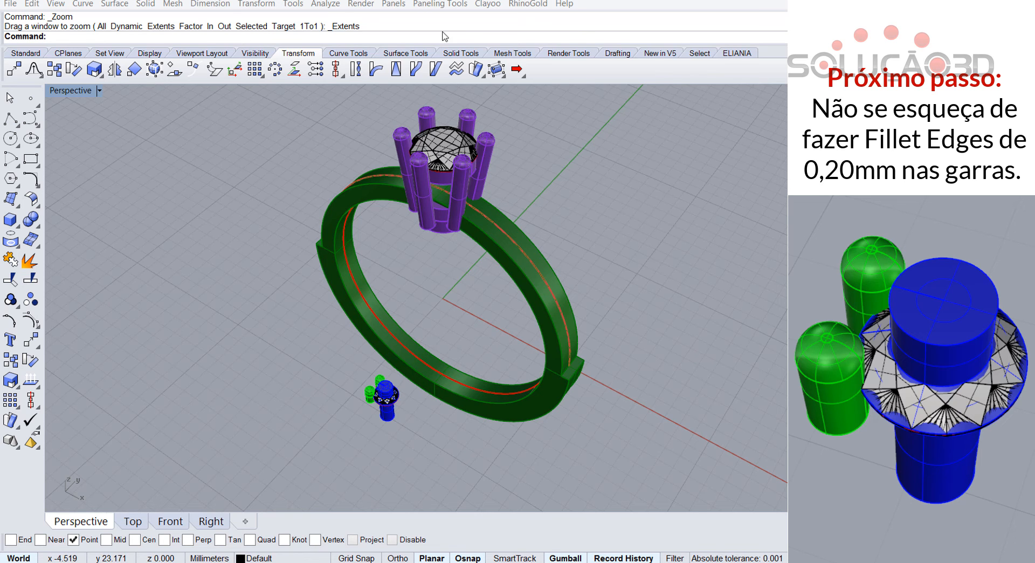
# Step: Array the small gem, cutter and prongs along the band's recessed center curve on its surface, placing the first set near the step
pyautogui.click(257, 71)
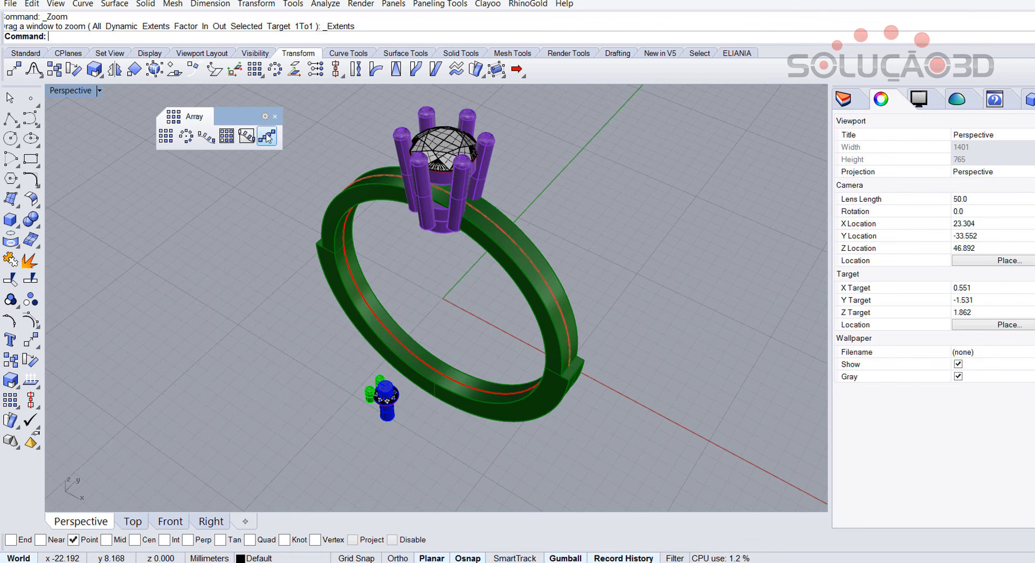
pyautogui.click(246, 142)
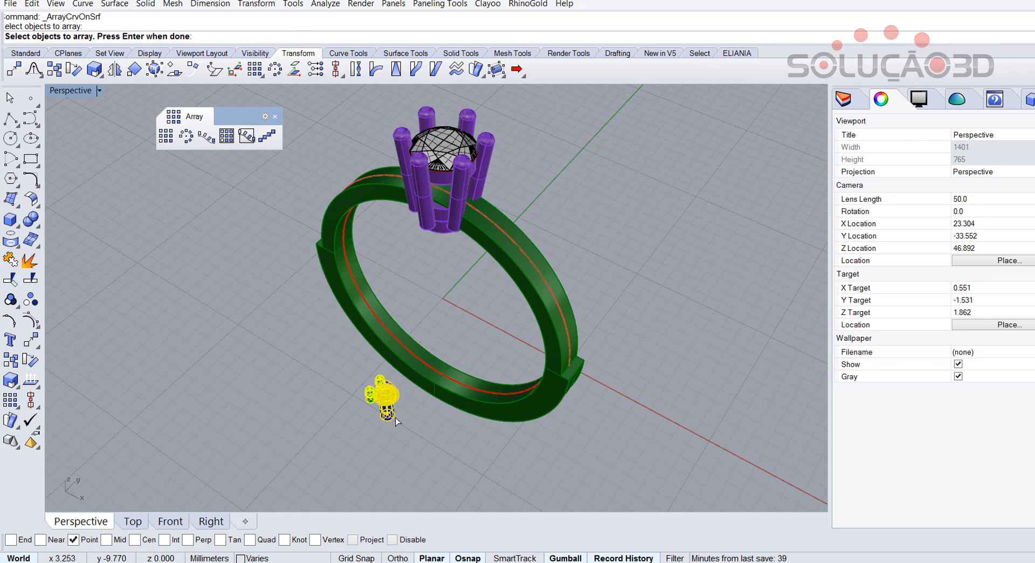
pyautogui.press('Return')
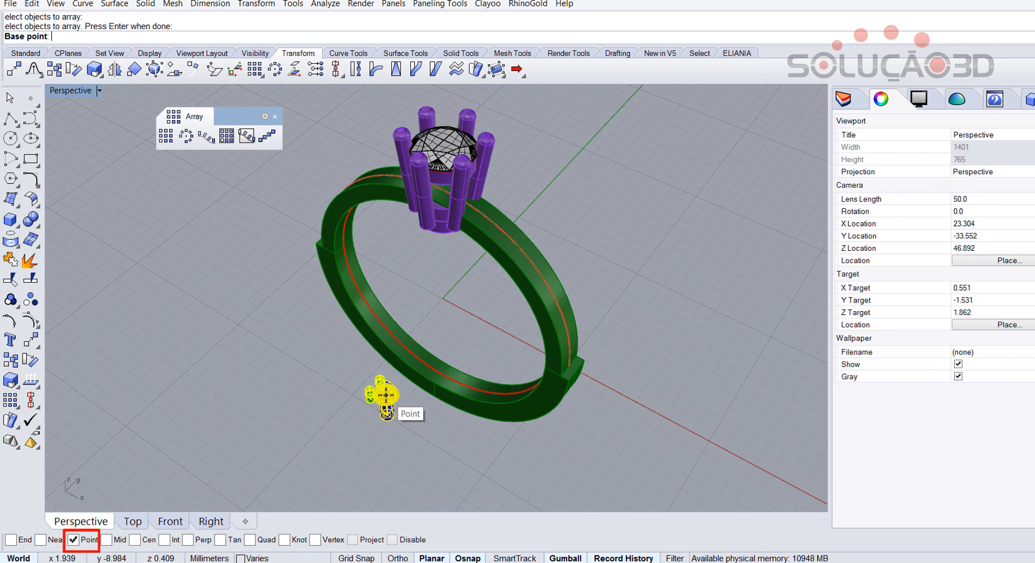
pyautogui.click(387, 396)
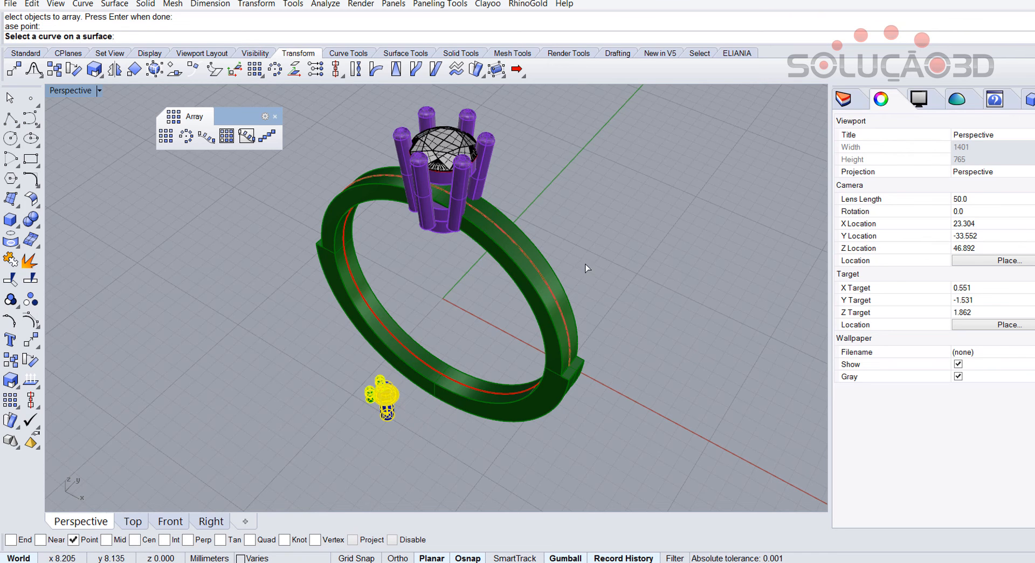
pyautogui.click(564, 321)
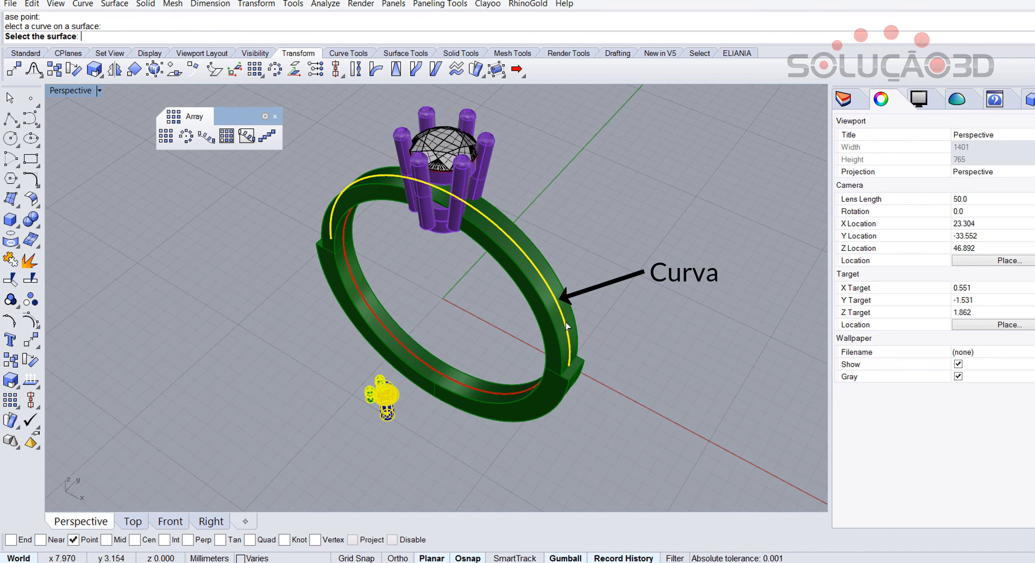
pyautogui.click(570, 323)
pyautogui.moveTo(617, 321); pyautogui.dragTo(554, 354, button='right')
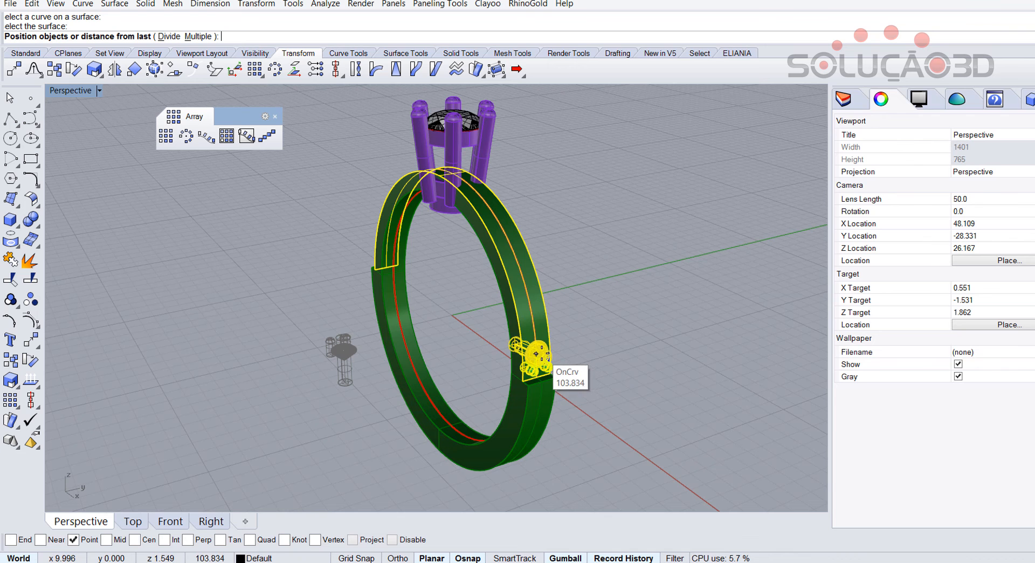
pyautogui.click(536, 353)
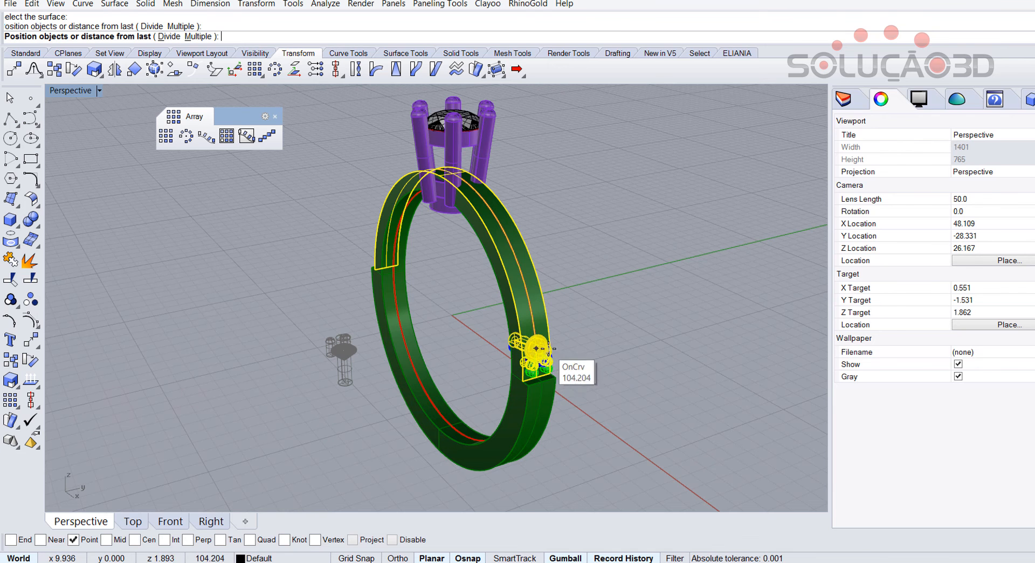
# Step: Add 6 more copies of the gem set along the curve with the Multiple option, 1.75 mm apart, and finish the array
pyautogui.scroll(4, 537, 355)
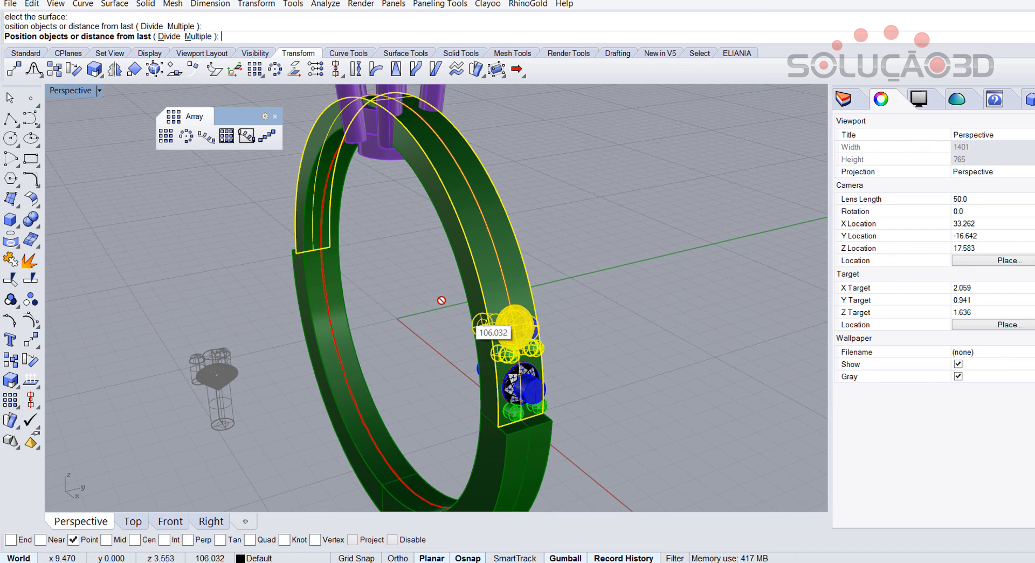
pyautogui.click(198, 36)
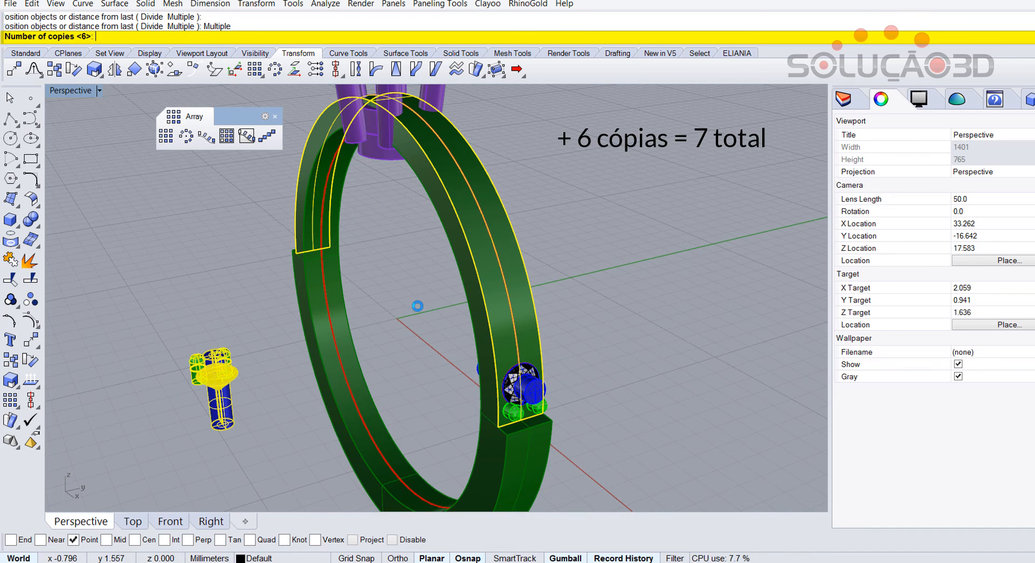
pyautogui.write('6')
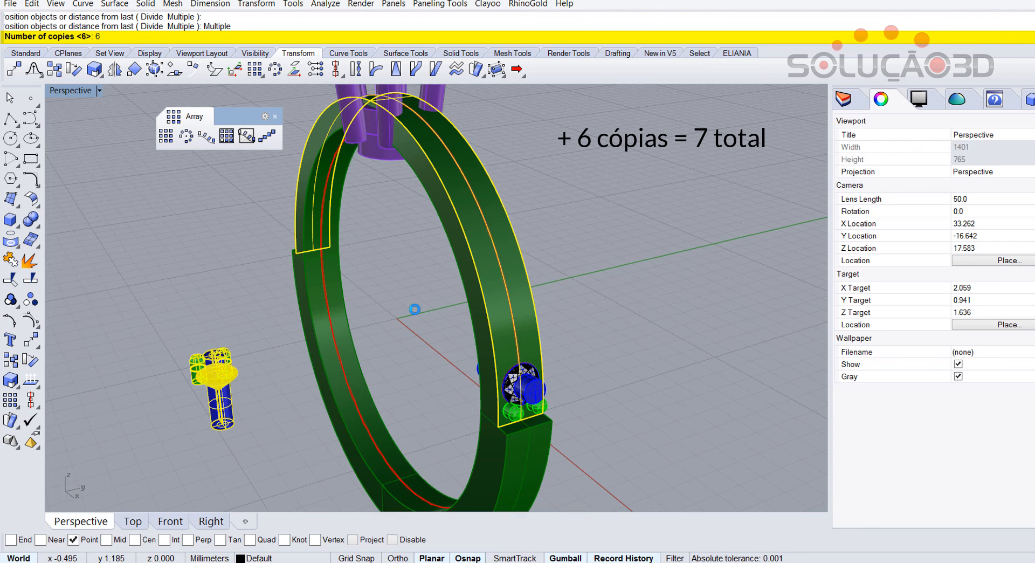
pyautogui.press('Return')
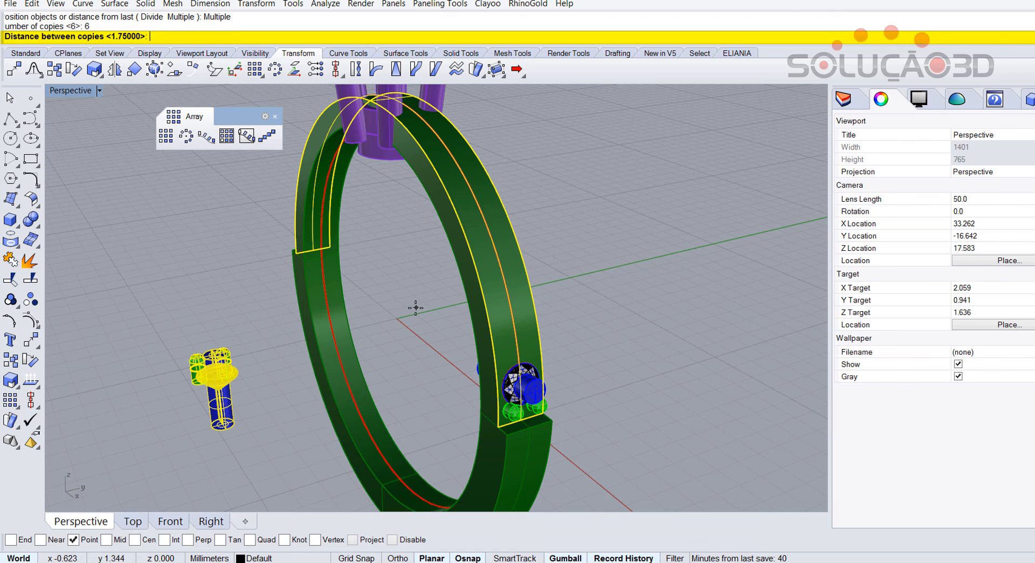
pyautogui.write('1.75')
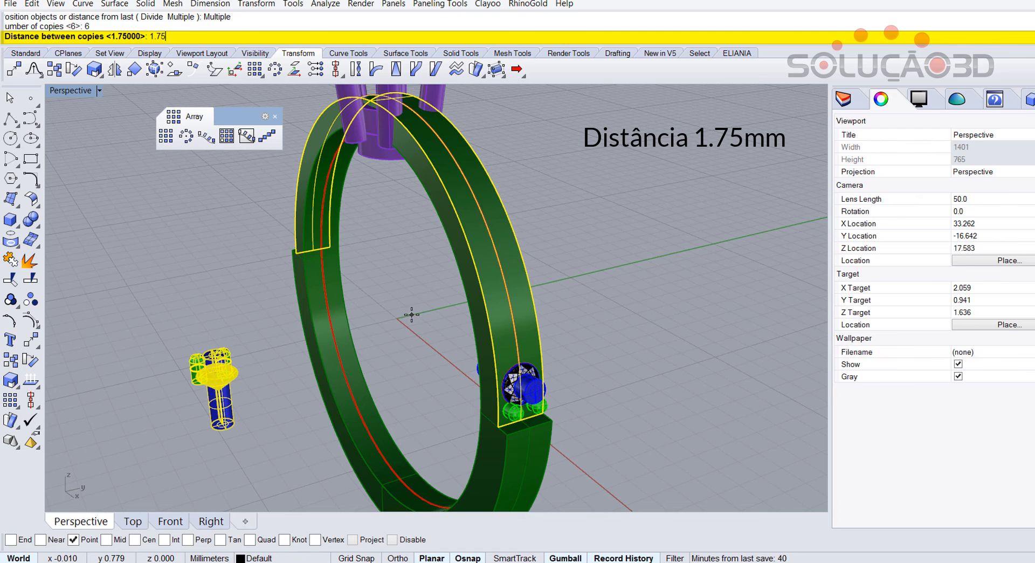
pyautogui.press('Return')
pyautogui.press('Return')
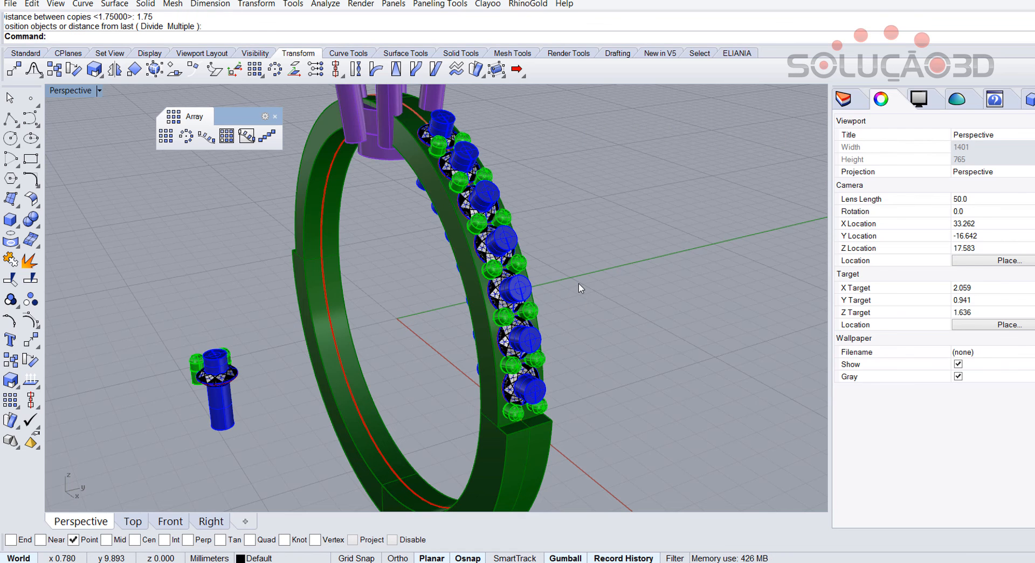
# Step: Ungroup the arrayed gem, cutter and prong set nearest the central setting in the Front view
pyautogui.moveTo(578, 283)
pyautogui.mouseDown(button='right')
pyautogui.moveTo(622, 303)
pyautogui.moveTo(585, 258)
pyautogui.moveTo(552, 243)
pyautogui.moveTo(568, 273)
pyautogui.moveTo(623, 300)
pyautogui.moveTo(670, 302)
pyautogui.moveTo(672, 284)
pyautogui.moveTo(707, 255)
pyautogui.moveTo(582, 256)
pyautogui.moveTo(555, 268)
pyautogui.moveTo(566, 291)
pyautogui.moveTo(640, 307)
pyautogui.mouseUp(button='right')
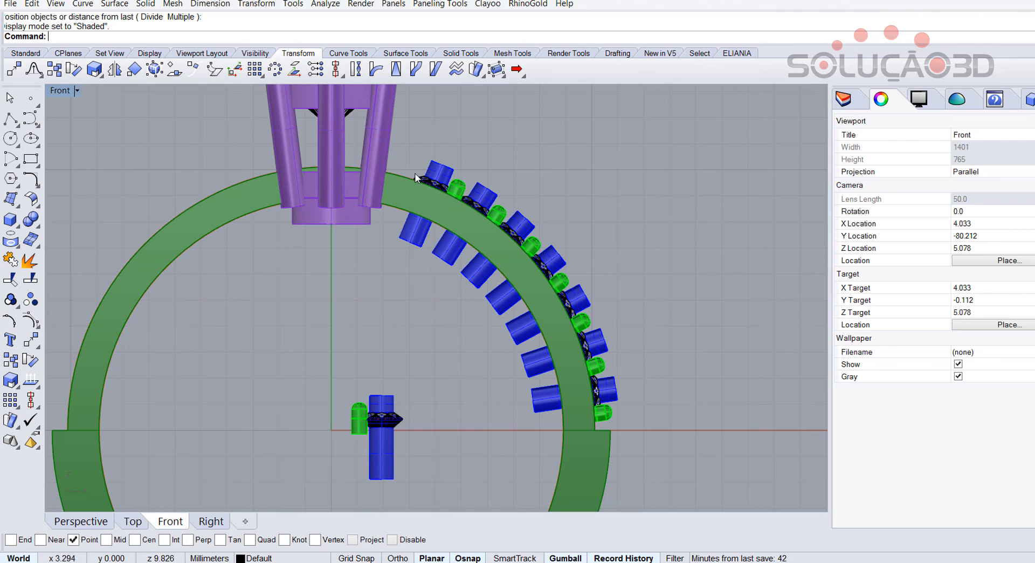
pyautogui.click(441, 174)
pyautogui.click(452, 162)
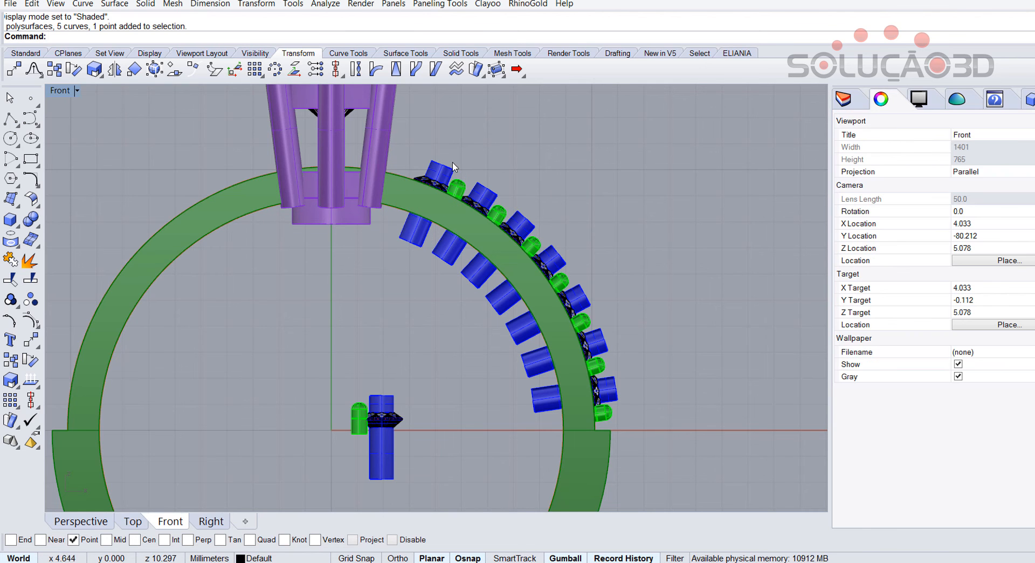
pyautogui.scroll(4, 454, 160)
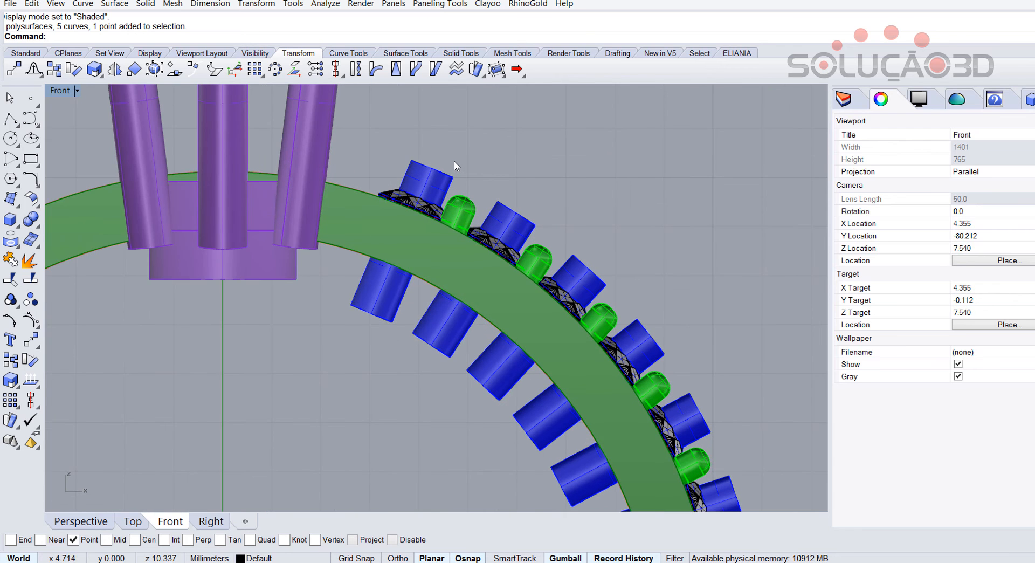
pyautogui.scroll(2, 453, 161)
pyautogui.click(440, 185)
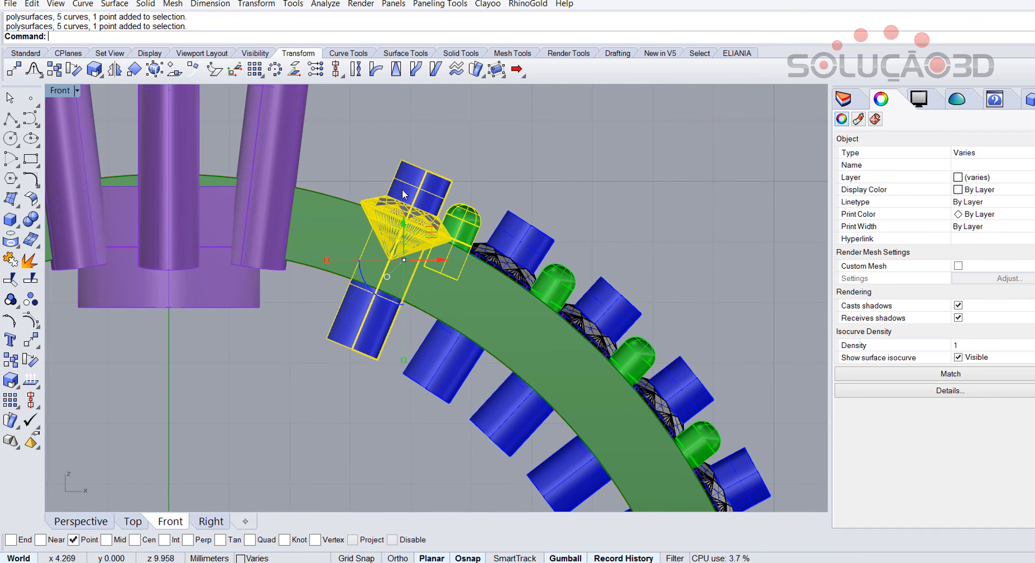
pyautogui.click(34, 302)
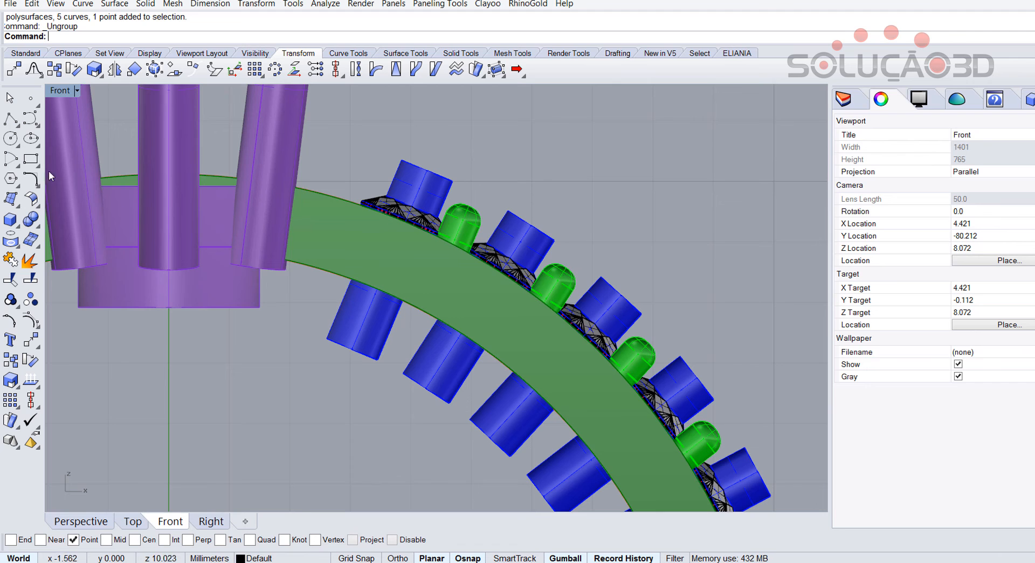
# Step: Show the Front view in Wireframe and mirror a copy of the uppermost prongs across the first gem's center axis, using the End snap
pyautogui.click(77, 90)
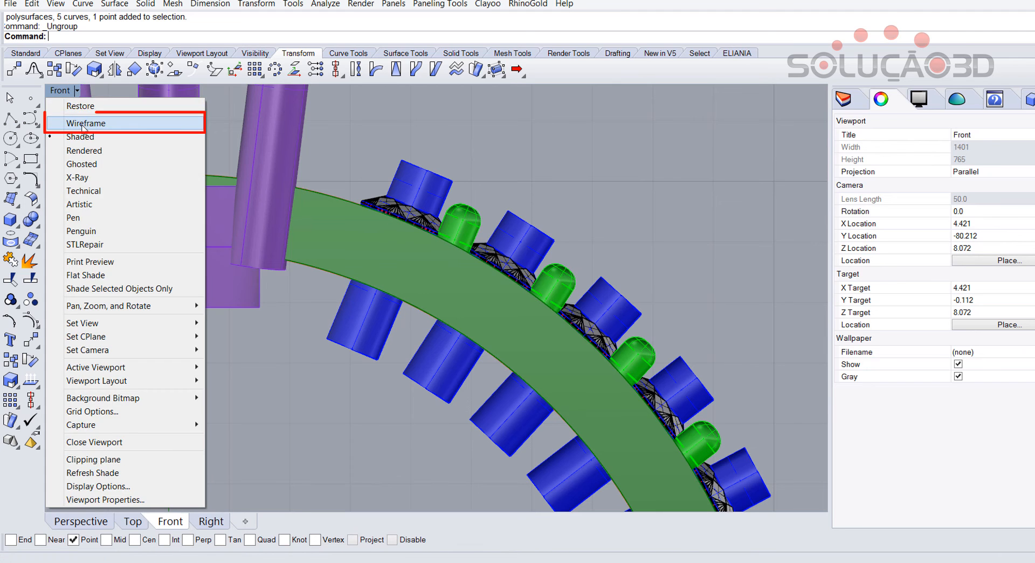
pyautogui.click(83, 123)
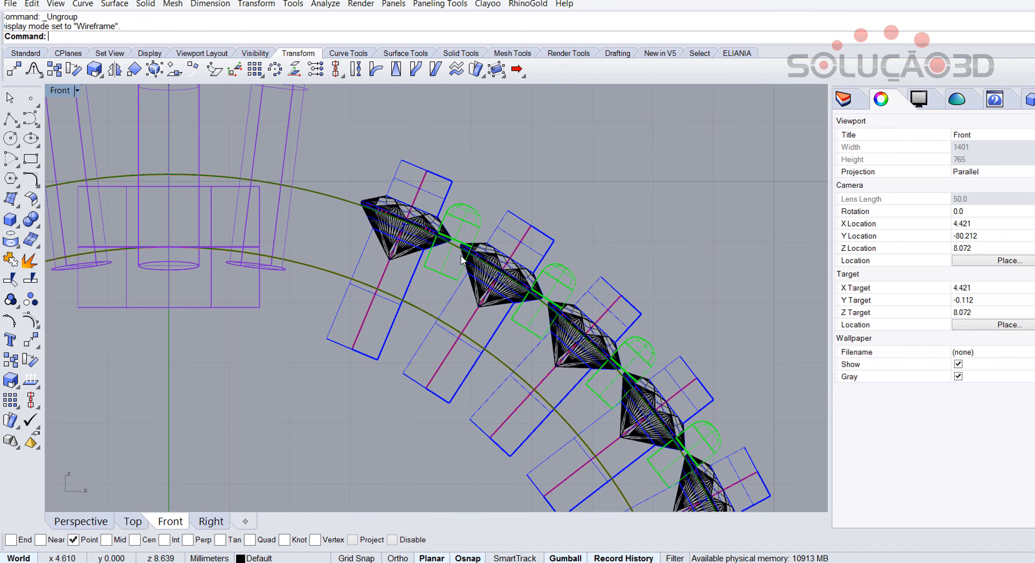
pyautogui.click(115, 69)
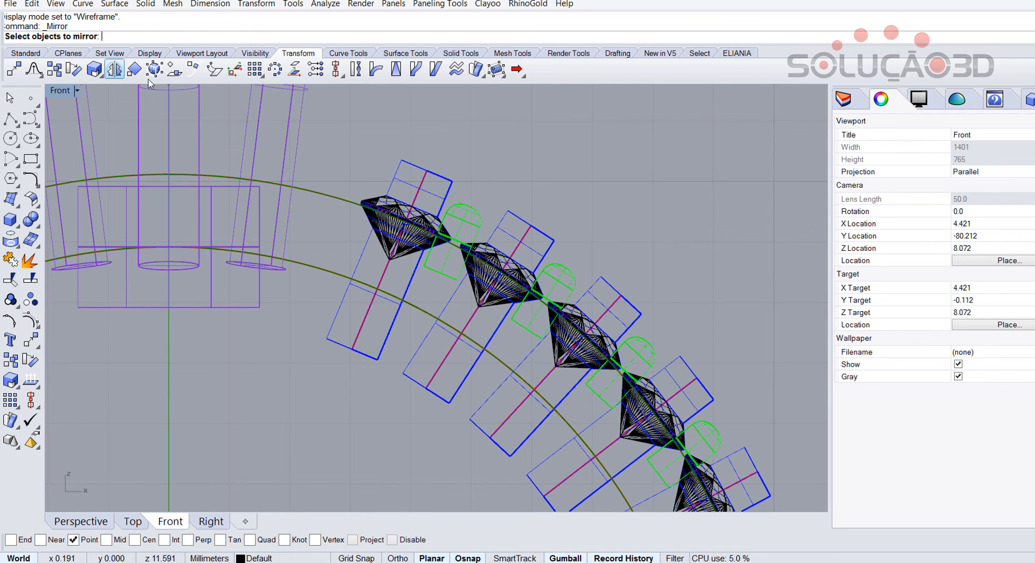
pyautogui.click(461, 219)
pyautogui.press('Return')
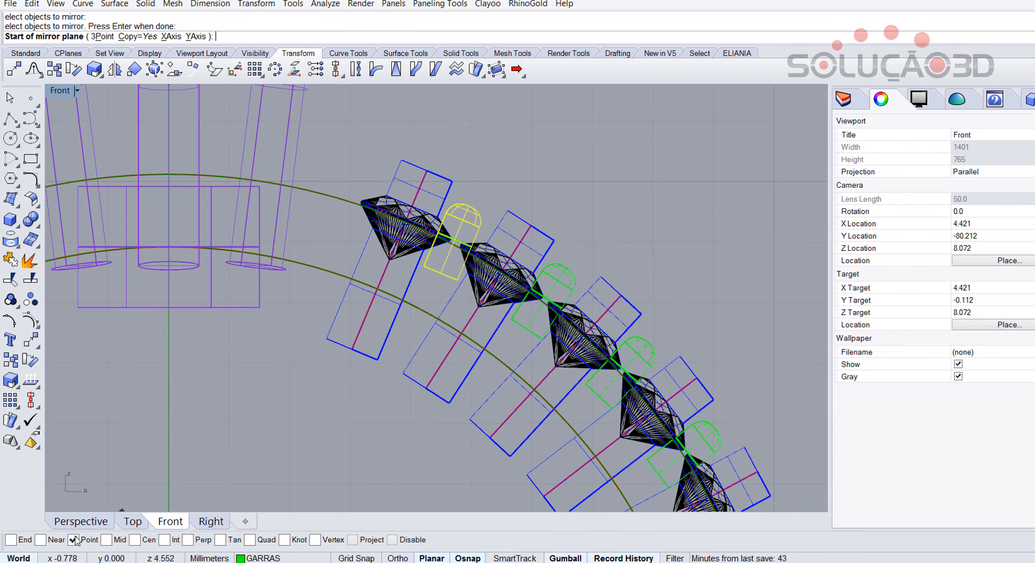
pyautogui.click(16, 540)
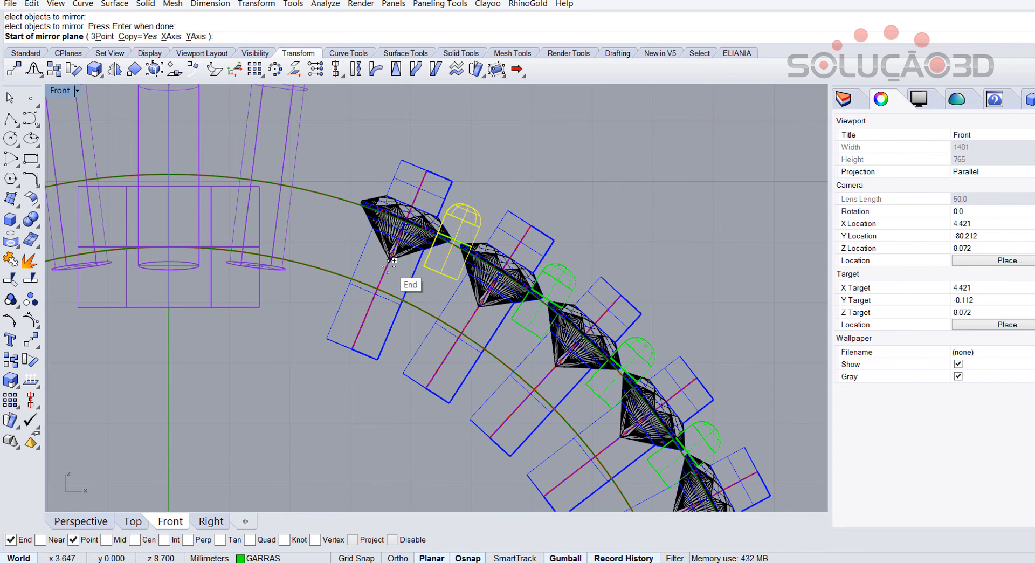
pyautogui.click(390, 260)
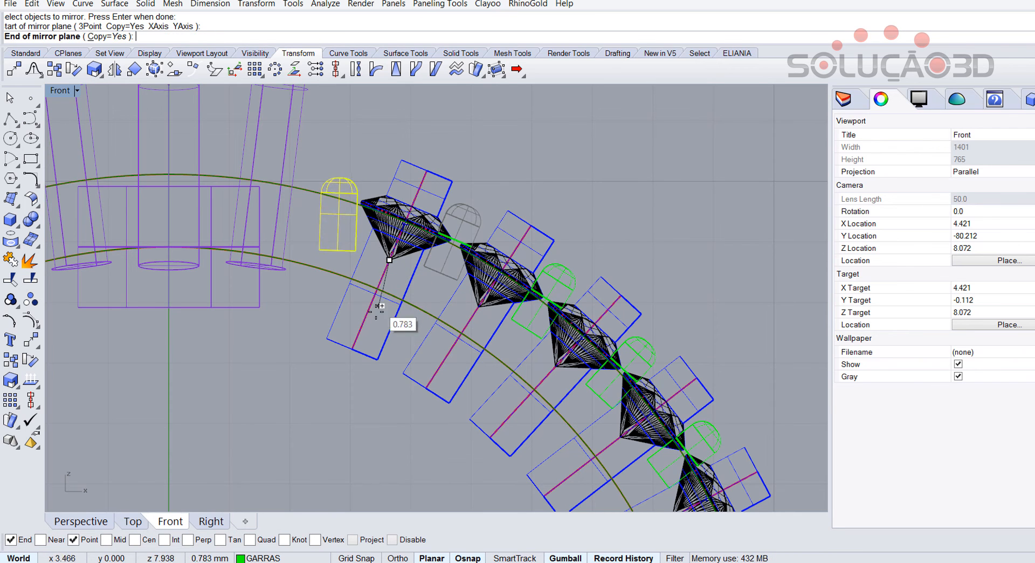
pyautogui.click(353, 352)
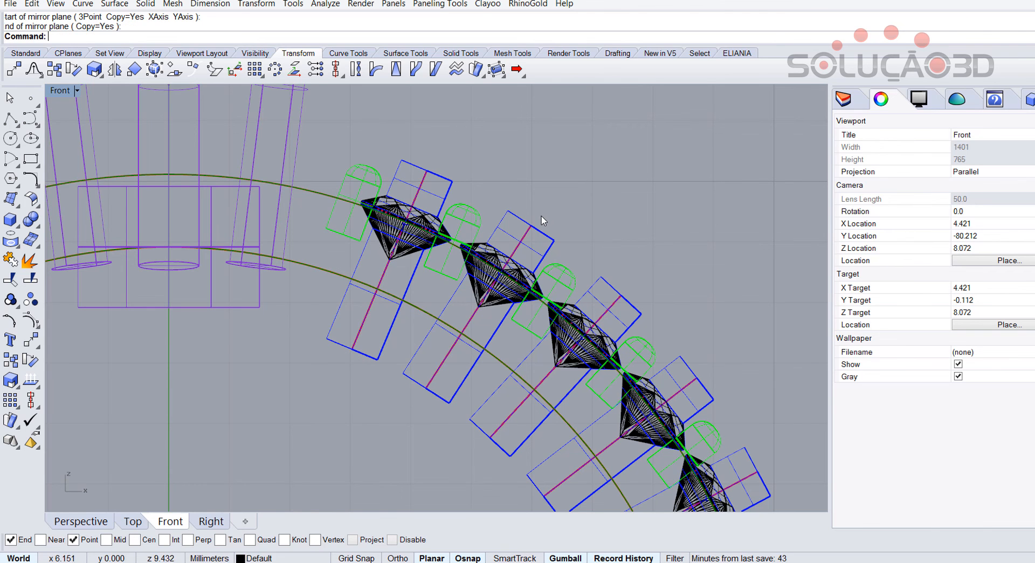
# Step: Undo the last mirror, and mirror a copy of all the band's arrayed gems, cutters and prongs across the Y axis
pyautogui.hotkey('ctrl', 'z')
pyautogui.scroll(-10, 593, 226)
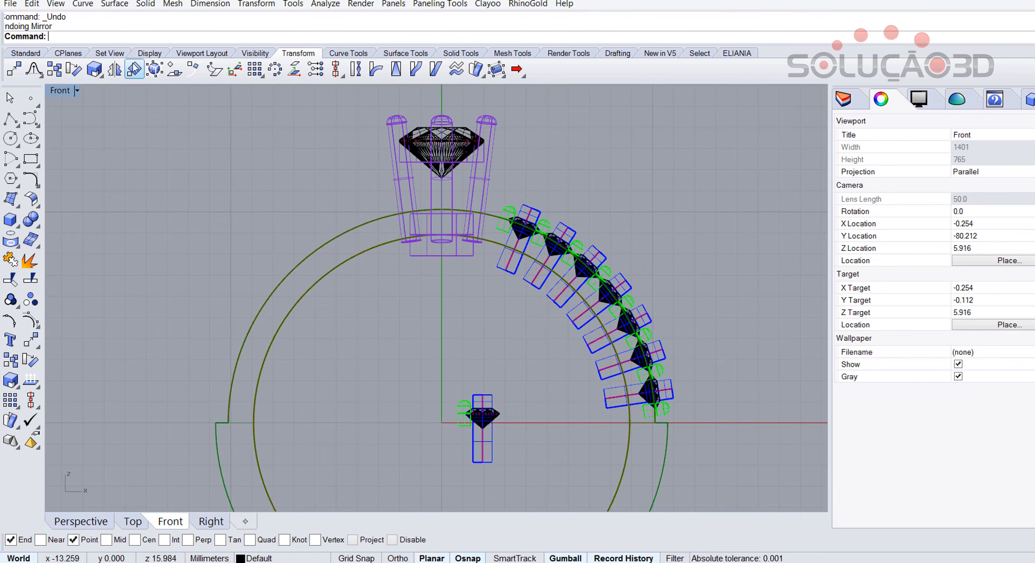
pyautogui.click(114, 70)
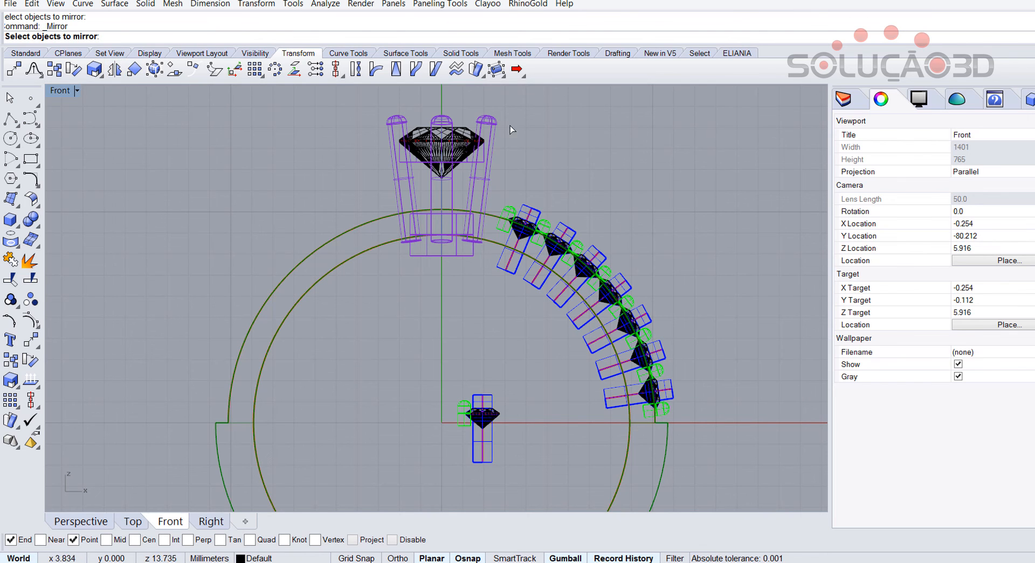
pyautogui.moveTo(473, 94); pyautogui.dragTo(698, 423)
pyautogui.press('Return')
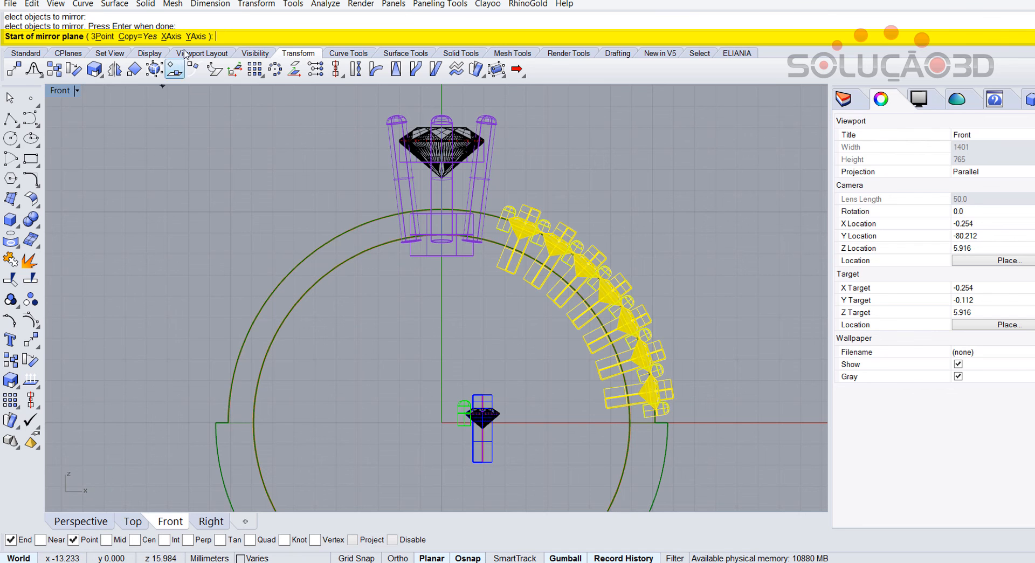
pyautogui.click(198, 36)
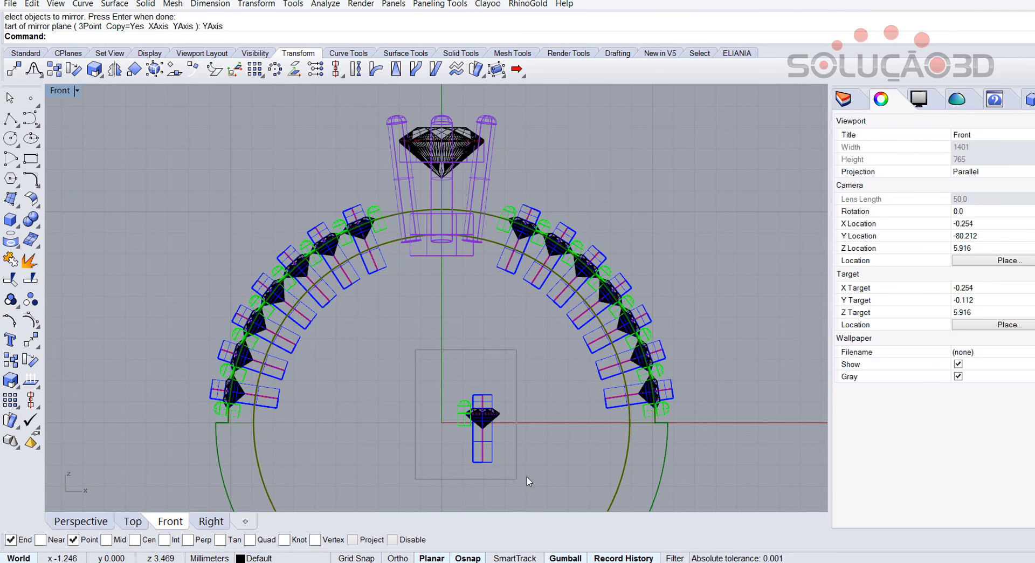
# Step: Delete the original gem, cutter and prong set near the origin in the Front view, and save the file
pyautogui.moveTo(383, 313); pyautogui.dragTo(544, 467)
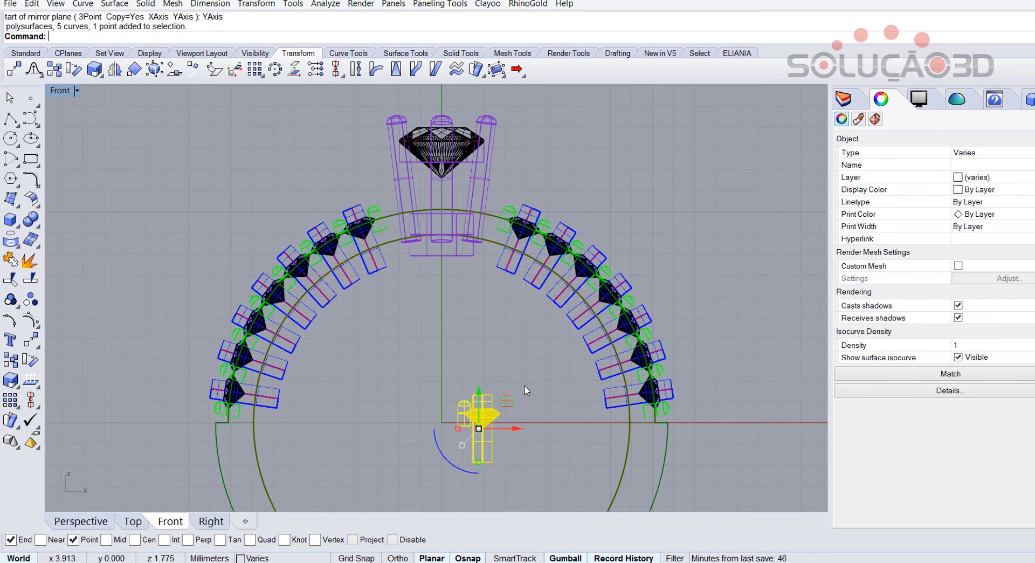
pyautogui.press('Delete')
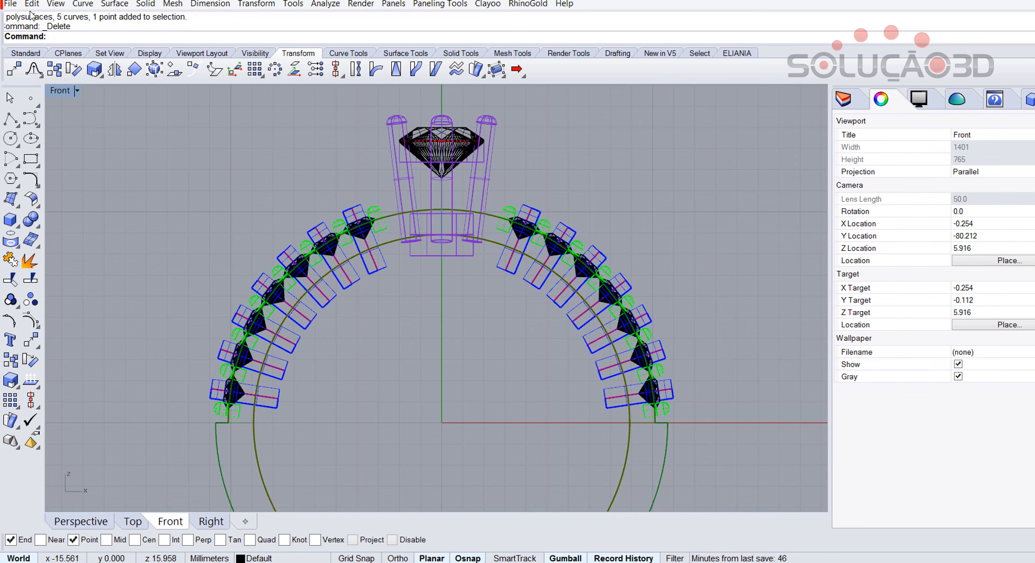
pyautogui.click(10, 4)
pyautogui.click(69, 91)
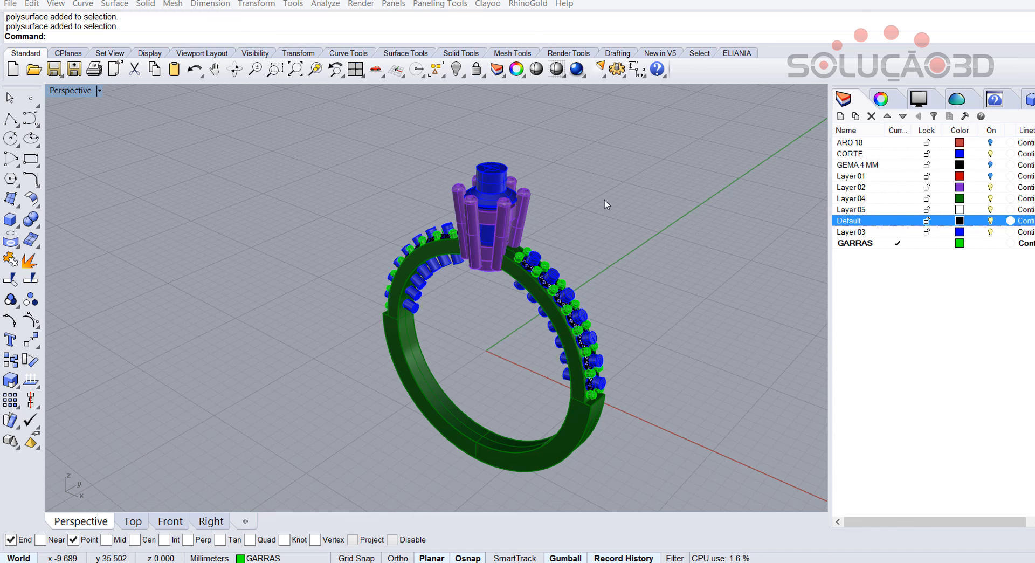
# Step: Ungroup all objects of the ring and check that single gems, cutters and prongs can be selected individually
pyautogui.moveTo(314, 131); pyautogui.dragTo(687, 491)
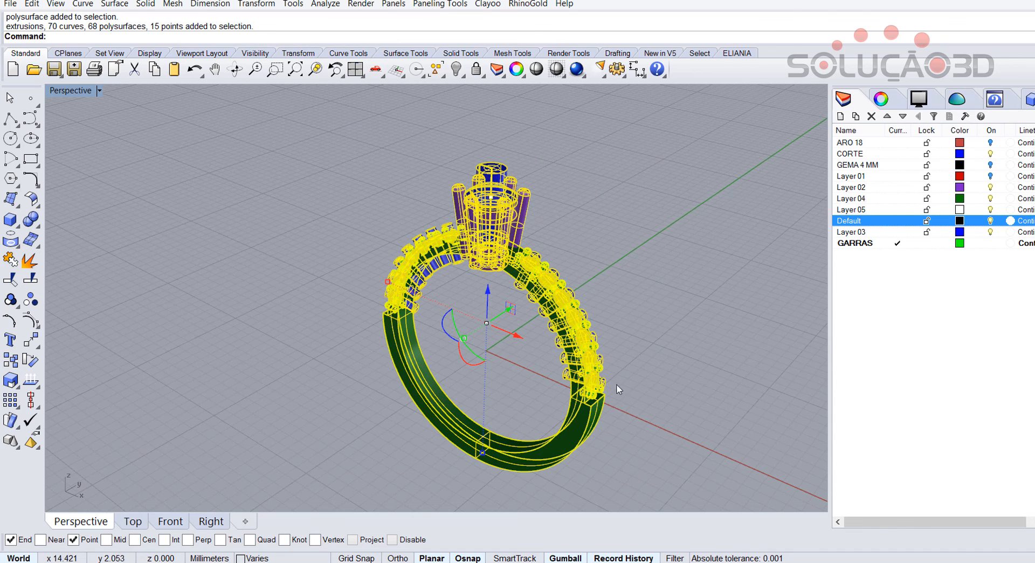
pyautogui.click(35, 305)
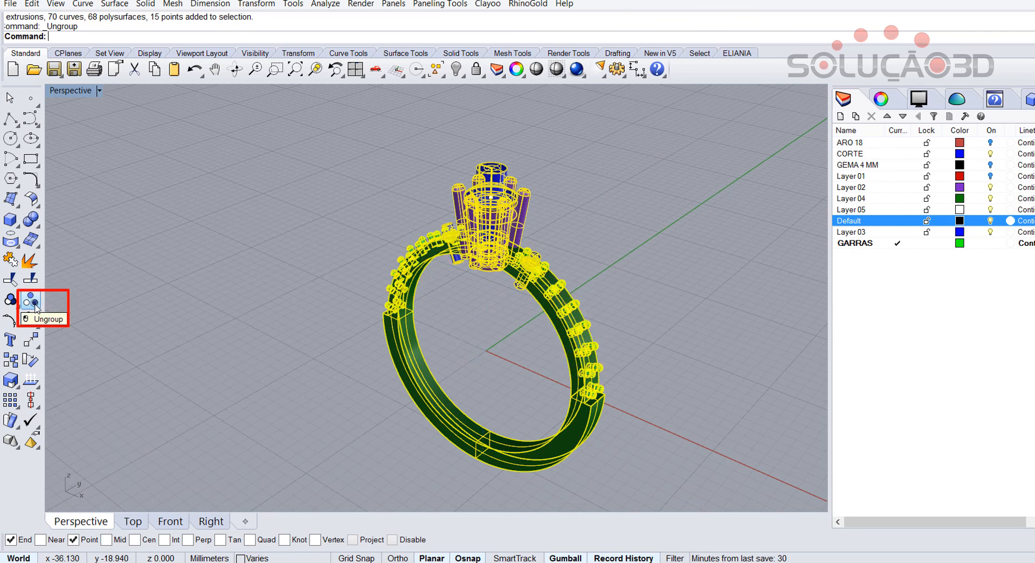
pyautogui.click(197, 287)
pyautogui.click(574, 299)
pyautogui.click(604, 281)
pyautogui.click(573, 291)
pyautogui.click(618, 336)
pyautogui.click(618, 338)
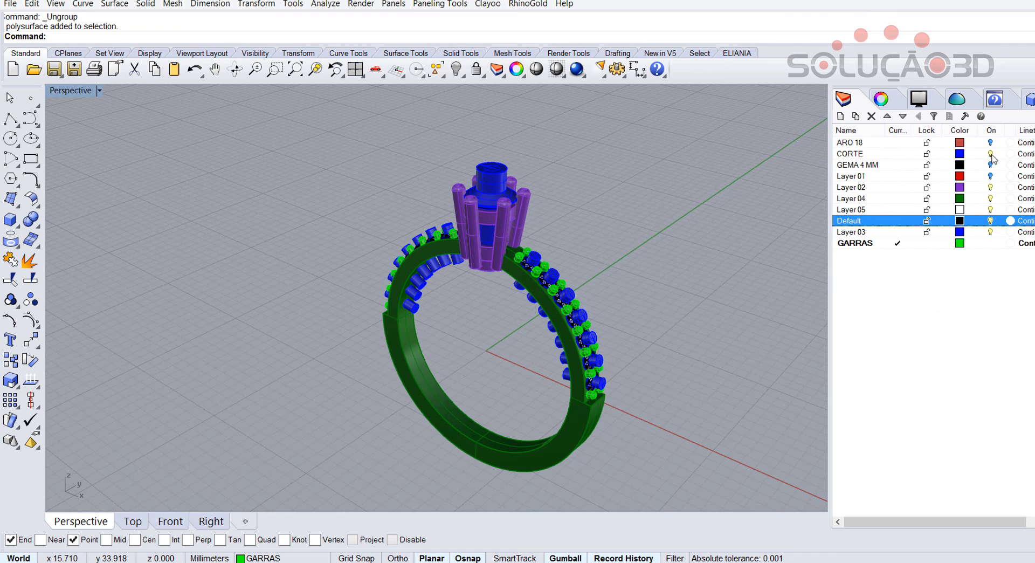
# Step: Hide the CORTE, Layer 03 and Default layers so only the metal parts of the ring are shown
pyautogui.click(990, 154)
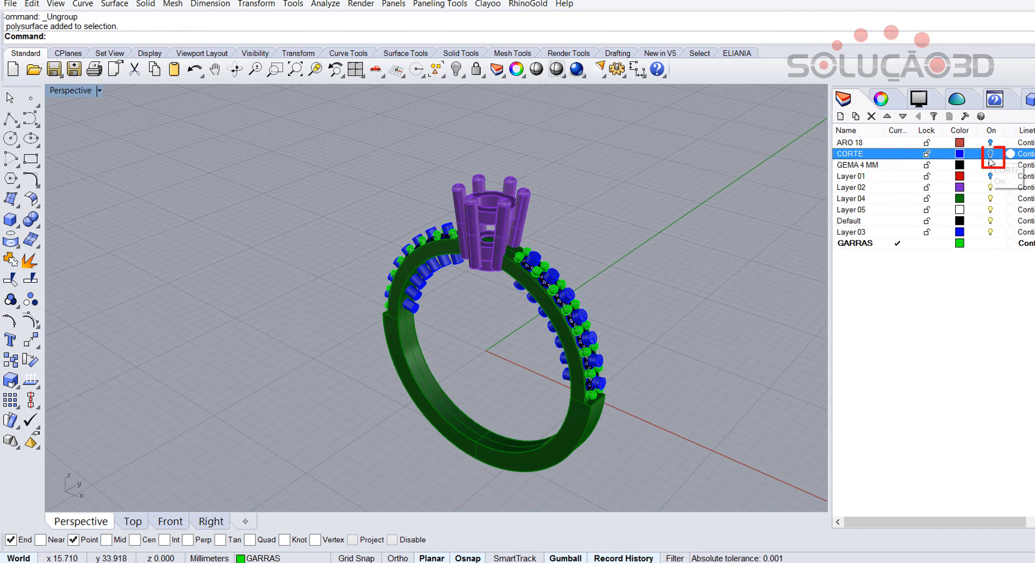
pyautogui.click(991, 232)
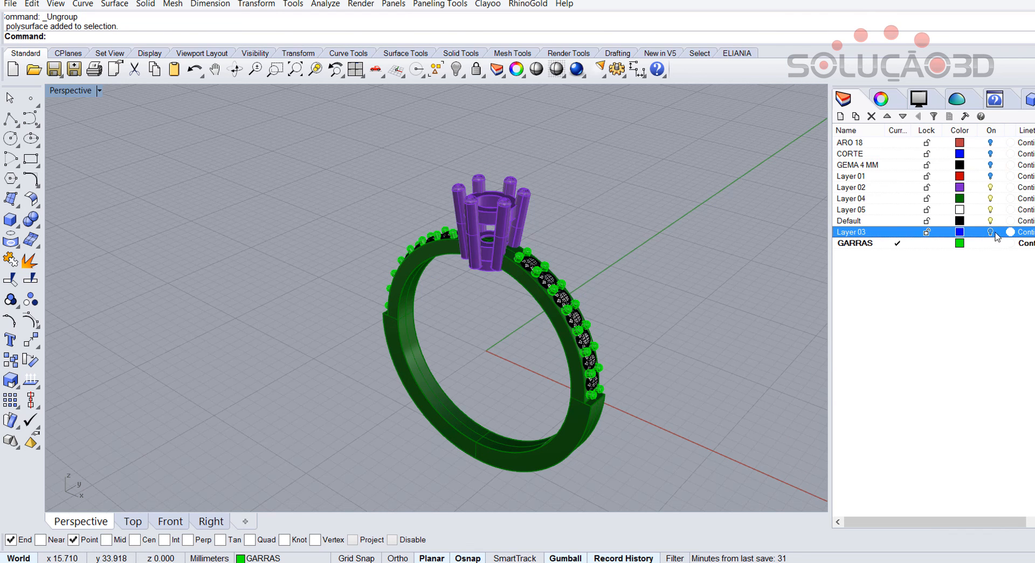
pyautogui.click(990, 220)
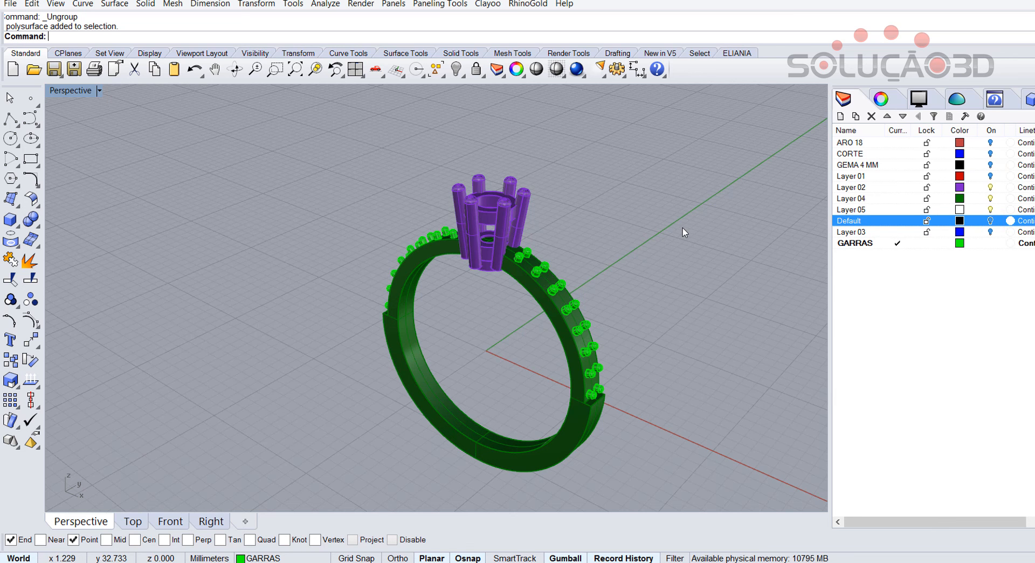
# Step: Join the band, the central six-prong setting and all small prongs with Boolean Union, and check the single solid by selecting it
pyautogui.moveTo(680, 216); pyautogui.dragTo(521, 367, button='right')
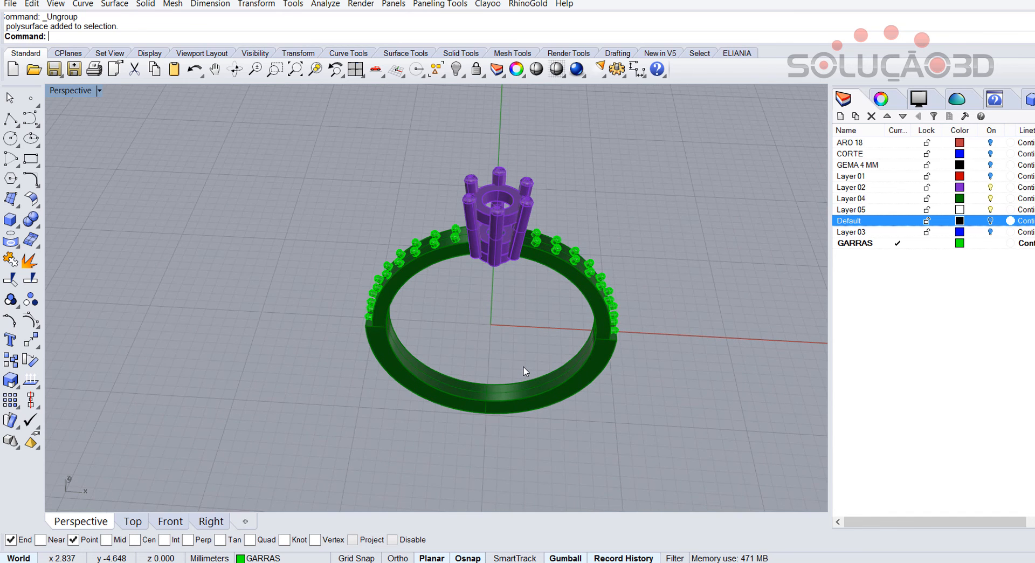
pyautogui.scroll(2, 523, 367)
pyautogui.moveTo(523, 367); pyautogui.dragTo(534, 353, button='right')
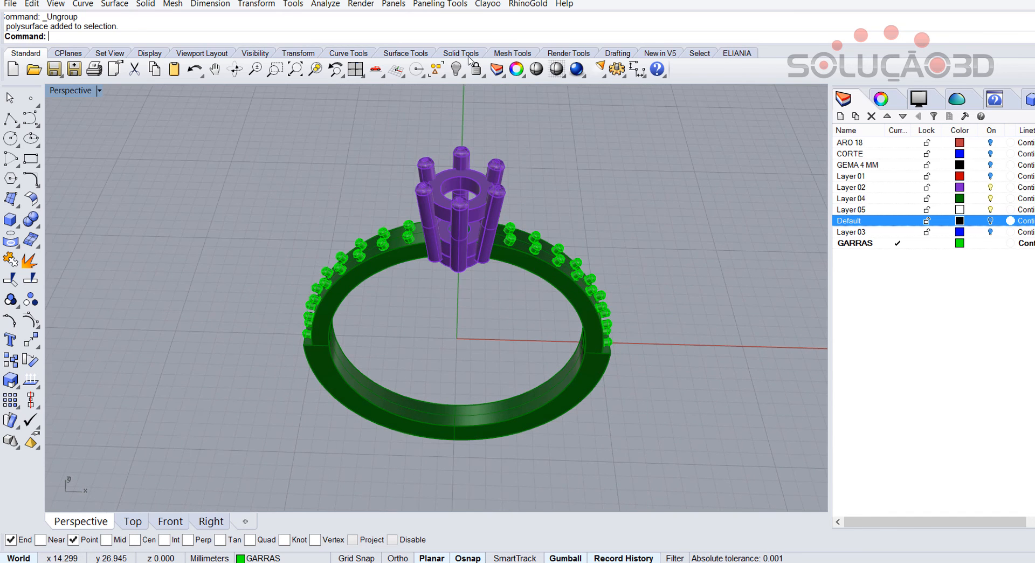
pyautogui.click(473, 54)
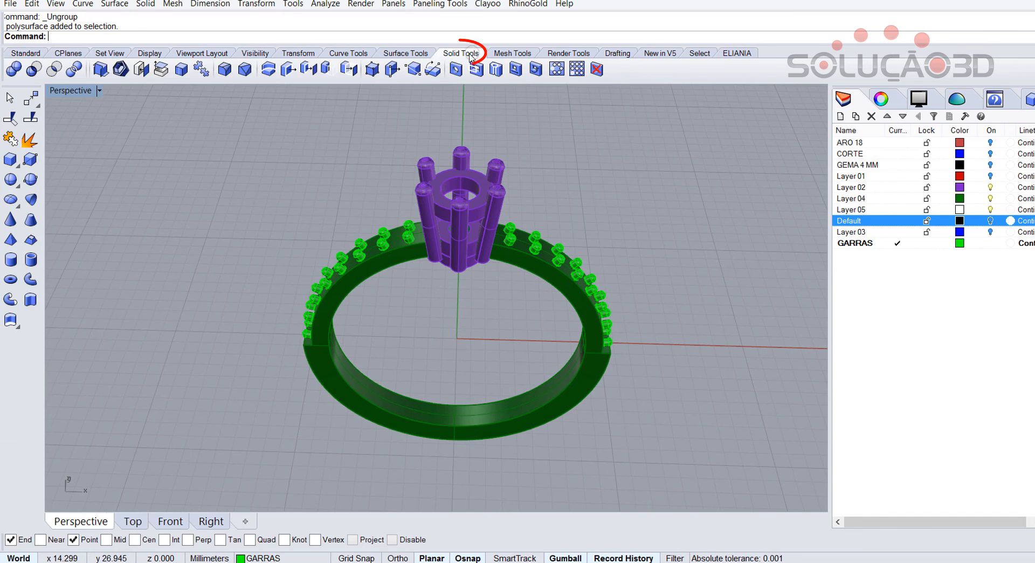
pyautogui.click(20, 74)
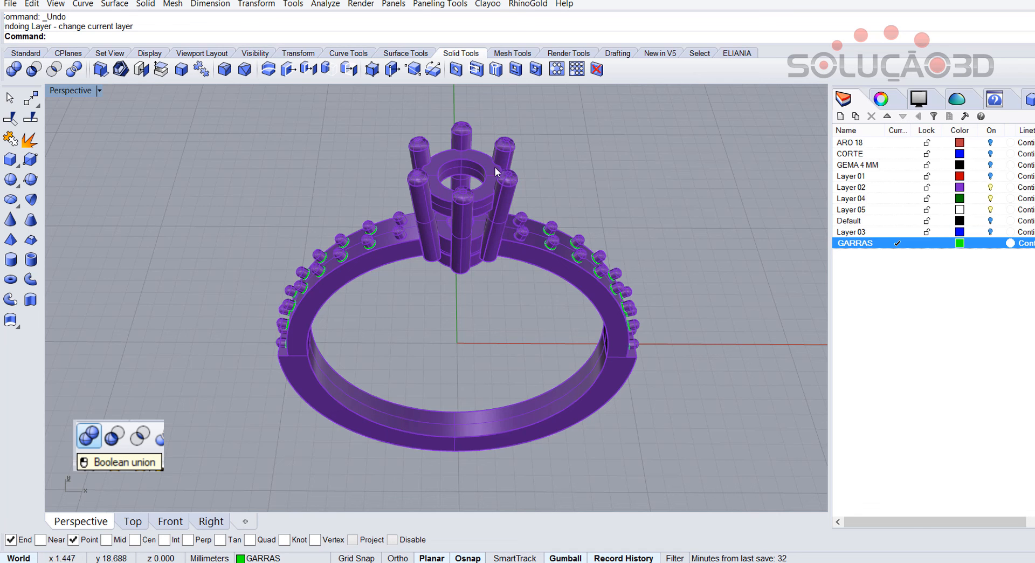
pyautogui.click(548, 255)
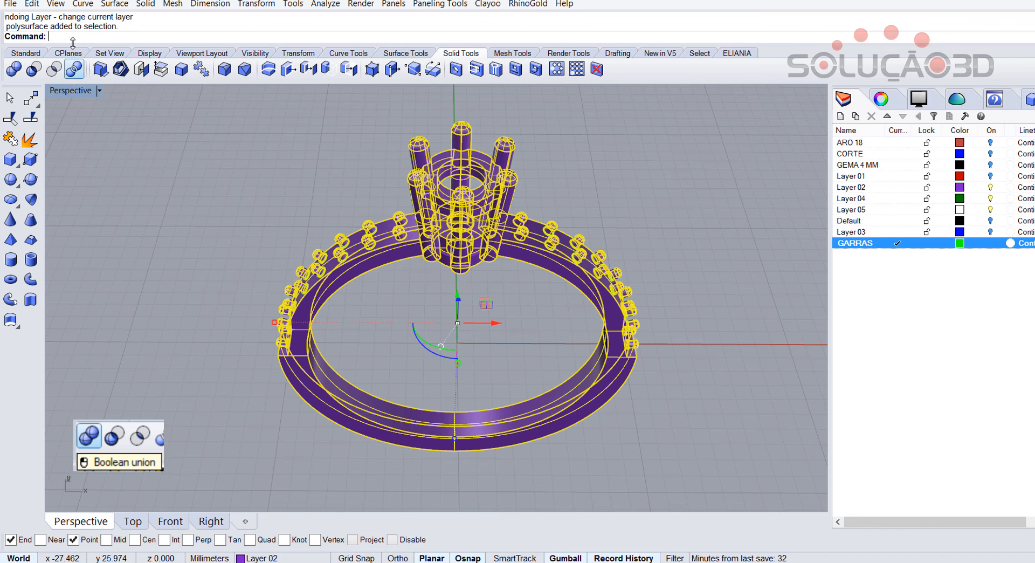
pyautogui.click(258, 233)
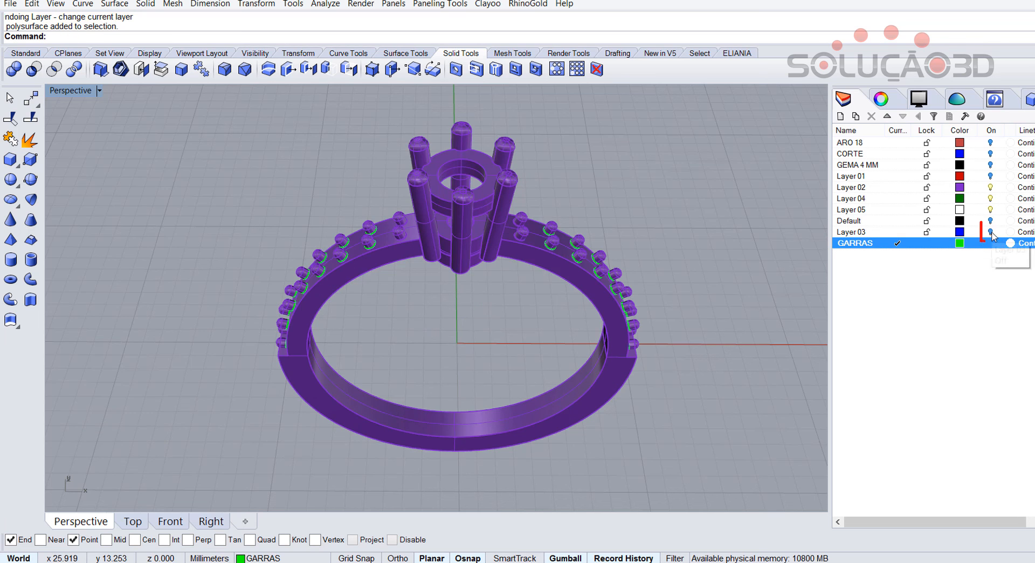
# Step: Show the Layer 03 and CORTE layers and subtract all the gem cutters from the ring with Boolean Difference, with DeleteInput=Yes
pyautogui.click(990, 232)
pyautogui.click(990, 155)
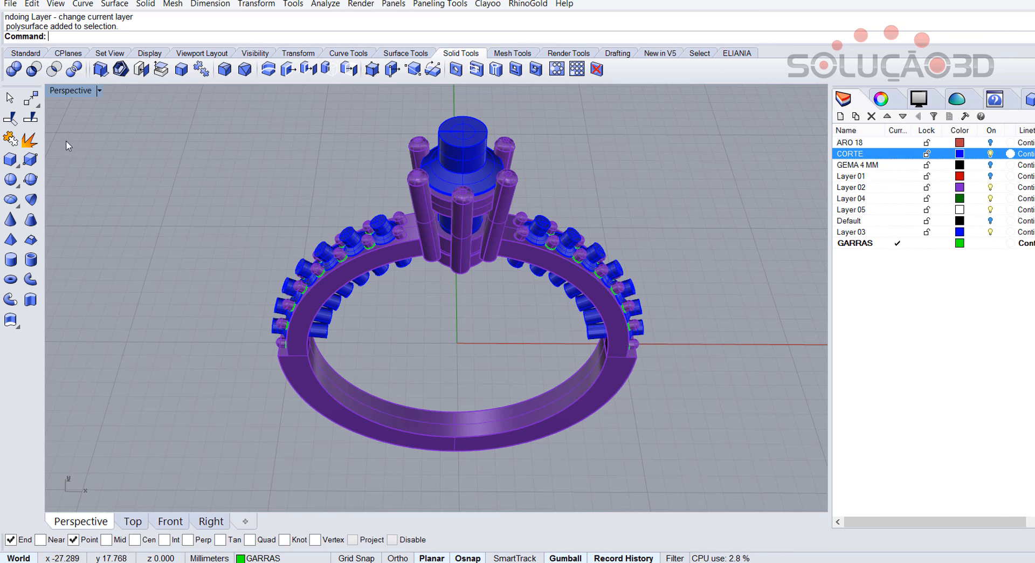
pyautogui.click(39, 76)
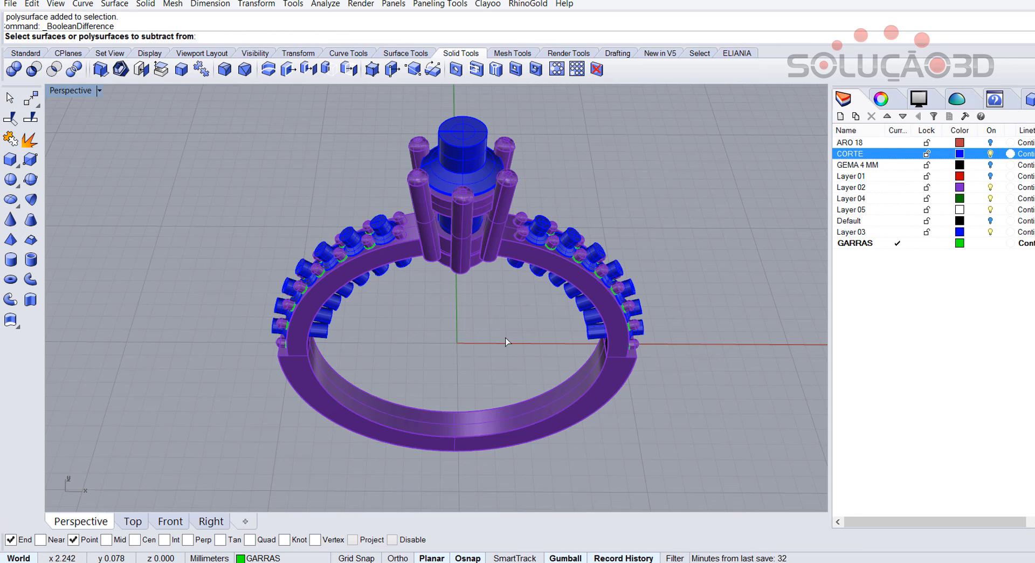
pyautogui.click(558, 398)
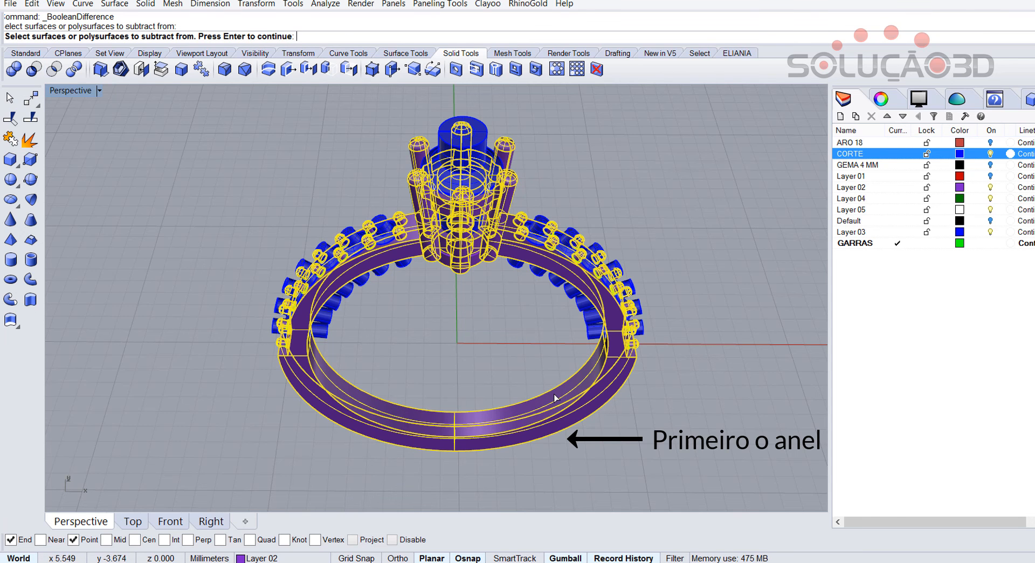
pyautogui.press('Return')
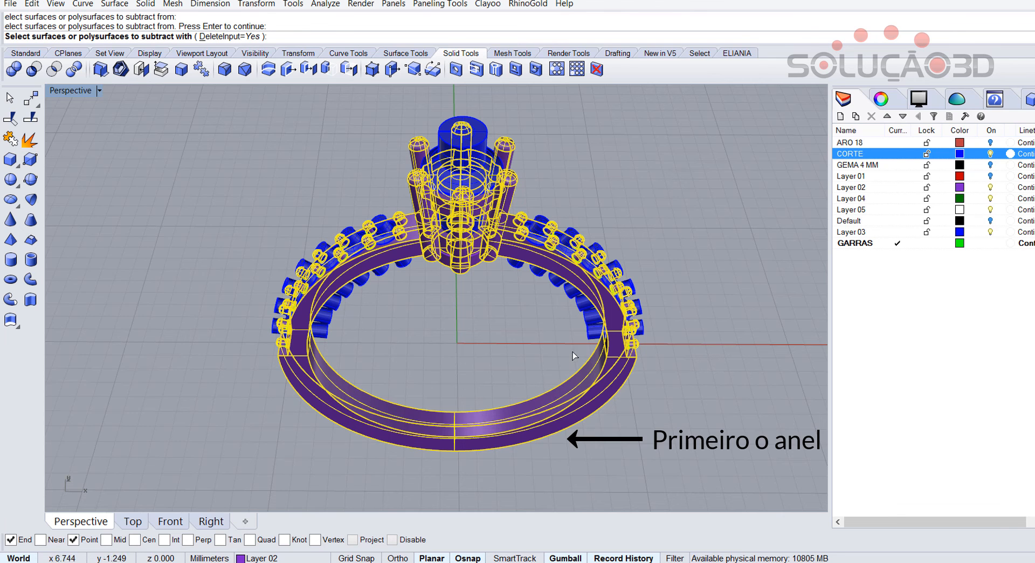
pyautogui.click(587, 339)
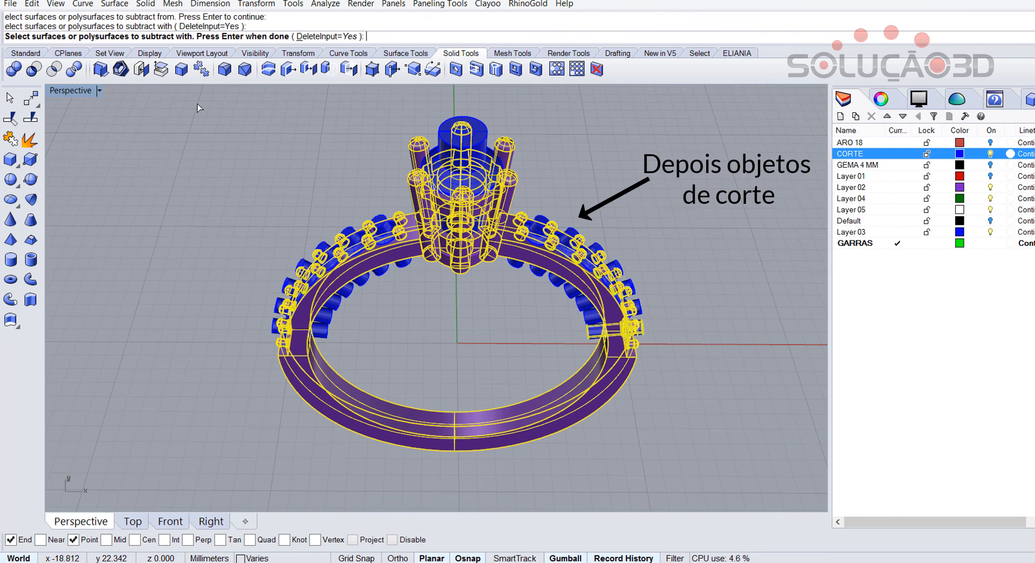
pyautogui.moveTo(190, 107); pyautogui.dragTo(712, 386)
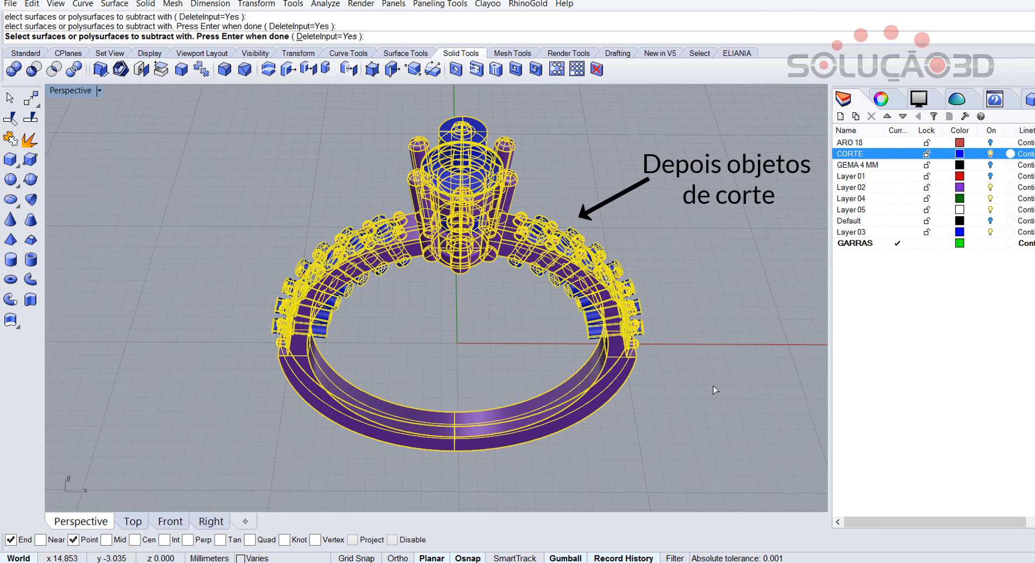
pyautogui.press('Return')
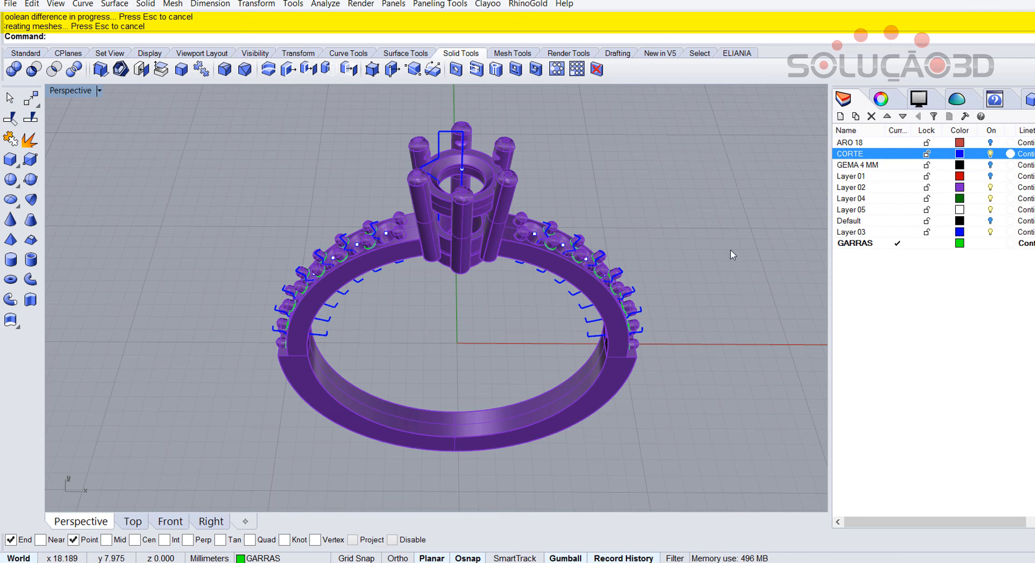
# Step: Delete the leftover cutter curves, prong curves and points on both sides of the band and in the central setting
pyautogui.moveTo(231, 221); pyautogui.dragTo(483, 372)
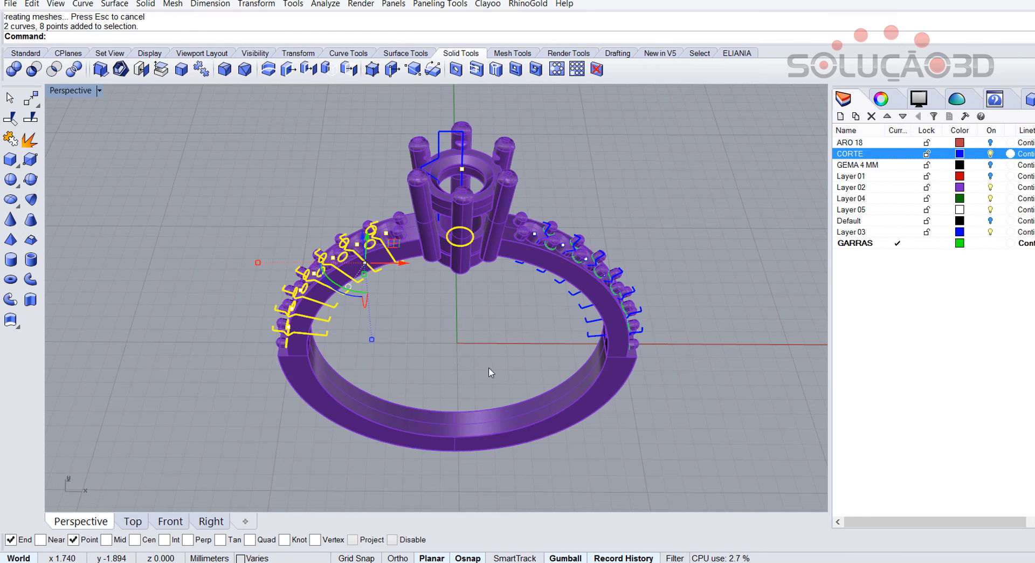
pyautogui.press('Delete')
pyautogui.moveTo(371, 101); pyautogui.dragTo(509, 267)
pyautogui.press('Delete')
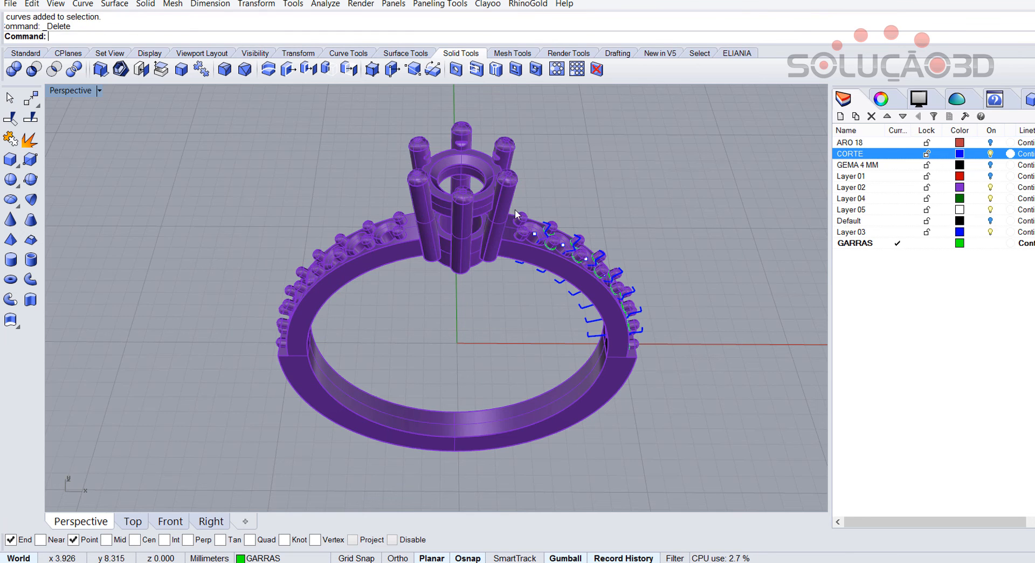
pyautogui.moveTo(495, 105); pyautogui.dragTo(668, 368)
pyautogui.press('Delete')
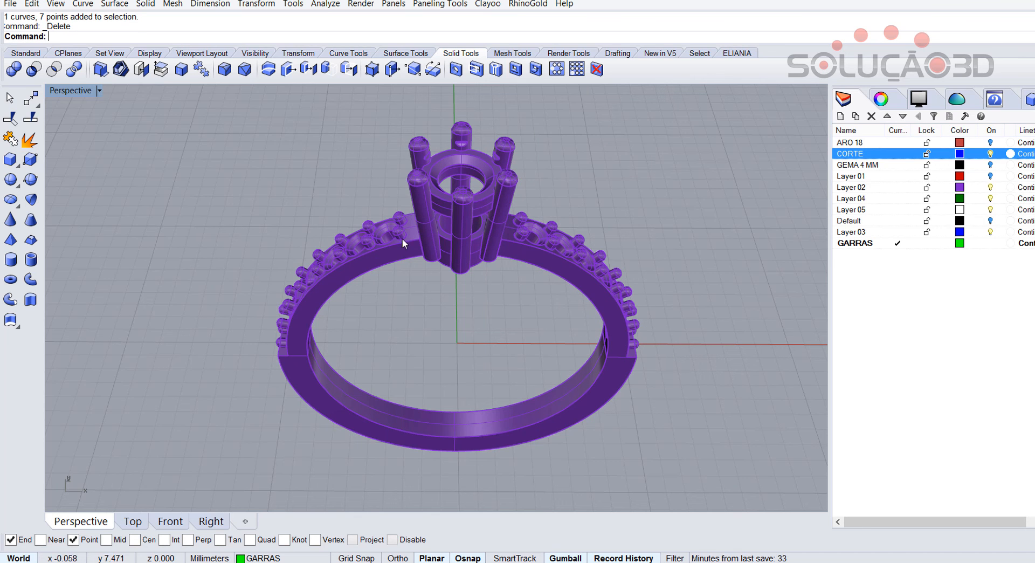
# Step: Save the file and display the Perspective view in Rendered mode to inspect the finished ring
pyautogui.click(10, 4)
pyautogui.click(42, 65)
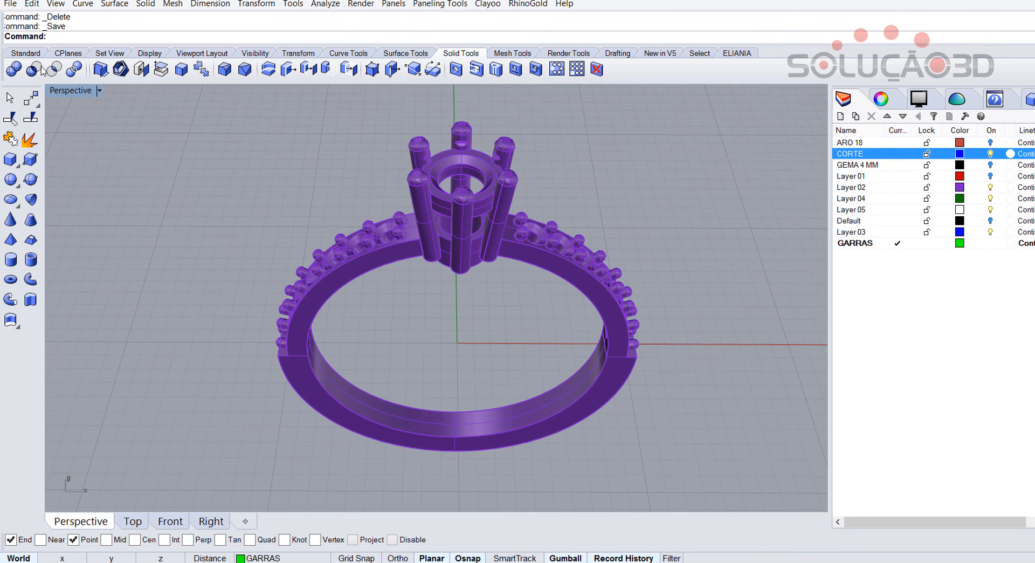
pyautogui.click(100, 90)
pyautogui.click(111, 150)
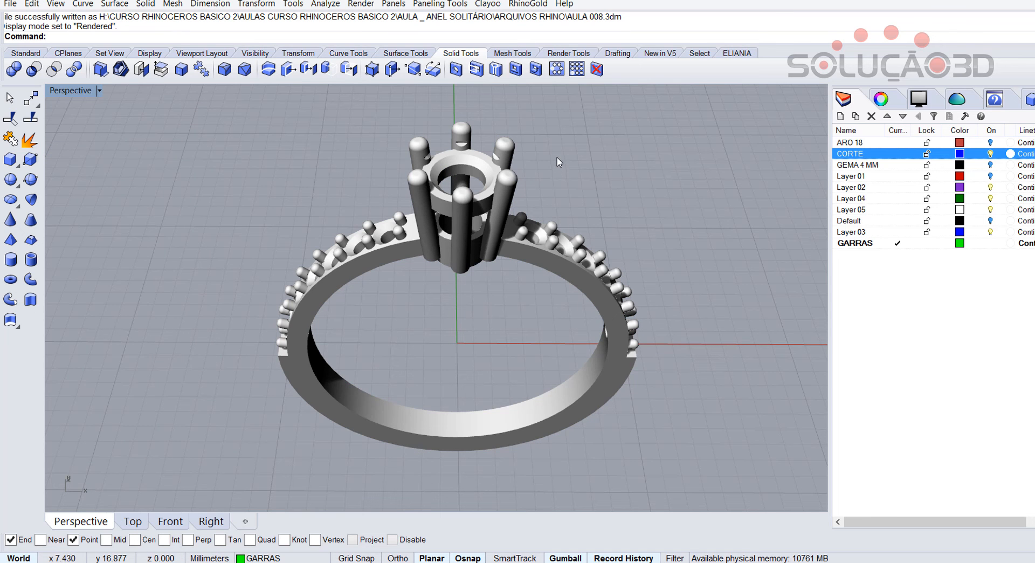
pyautogui.scroll(5, 566, 183)
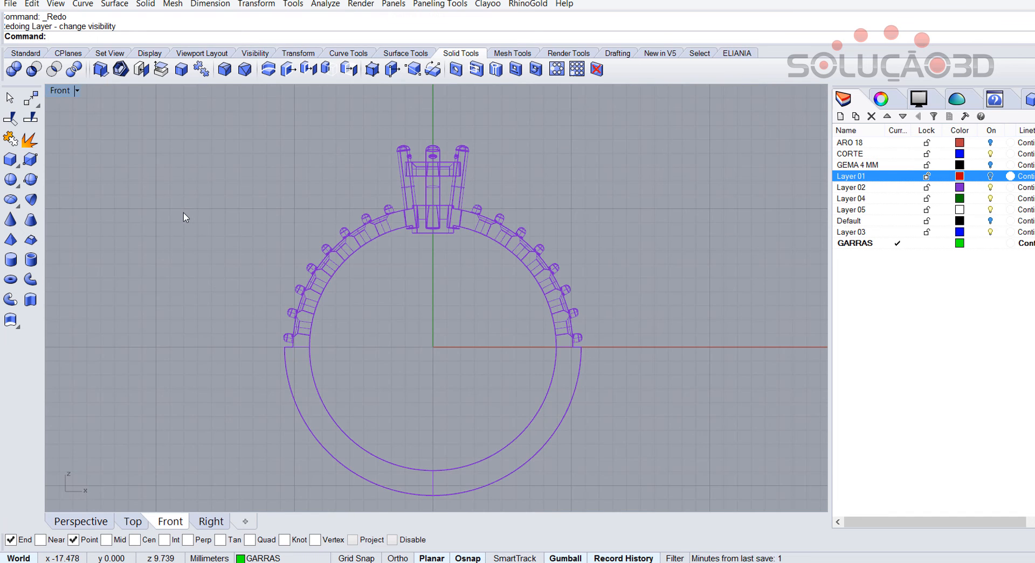
# Step: Show the ARO 18 and Layer 01 construction curves in the Front view, with the GEMA 4 MM and Default gem layers hidden
pyautogui.scroll(3, 444, 214)
pyautogui.scroll(1, 444, 214)
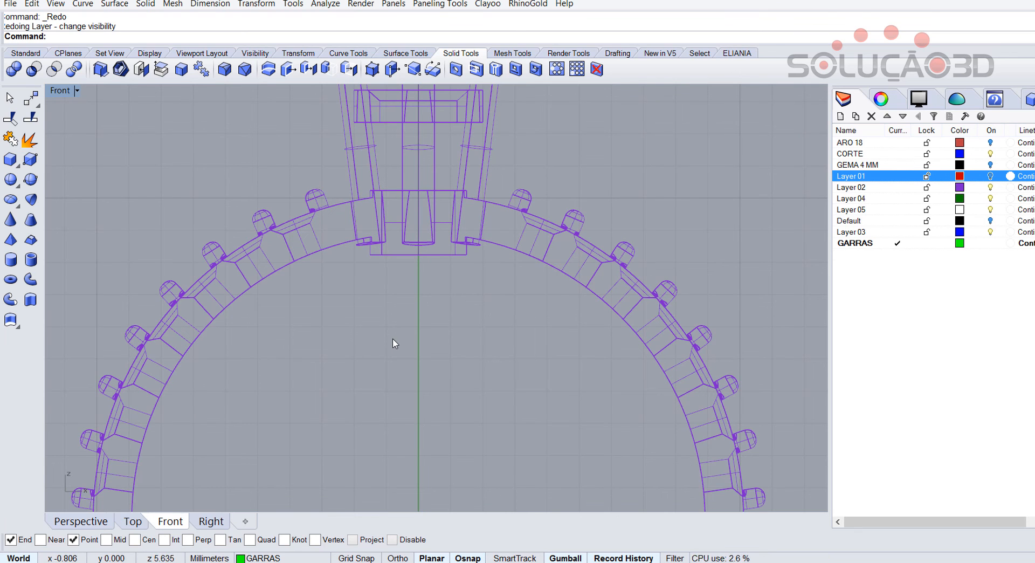
pyautogui.scroll(-5, 441, 266)
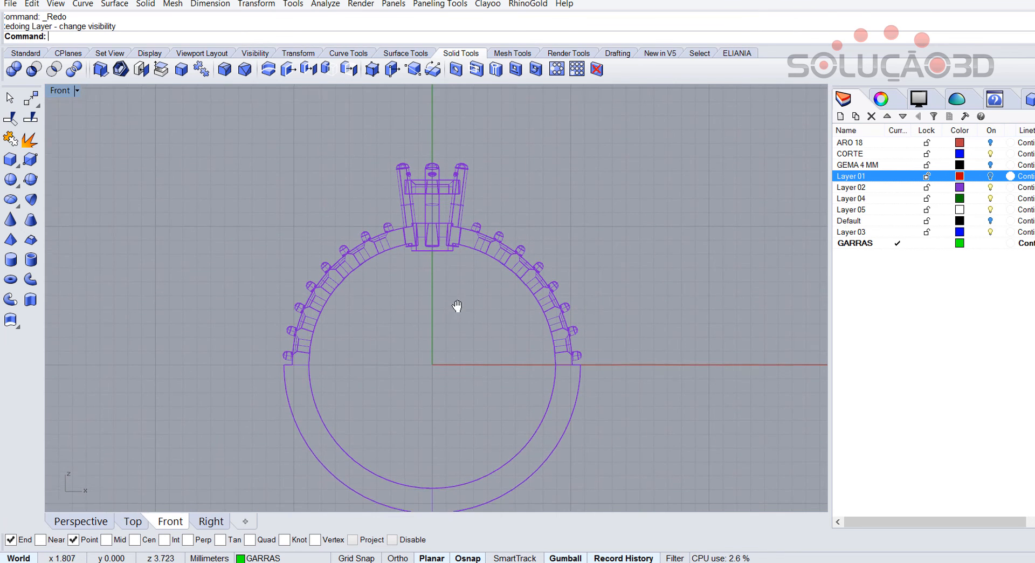
pyautogui.click(991, 143)
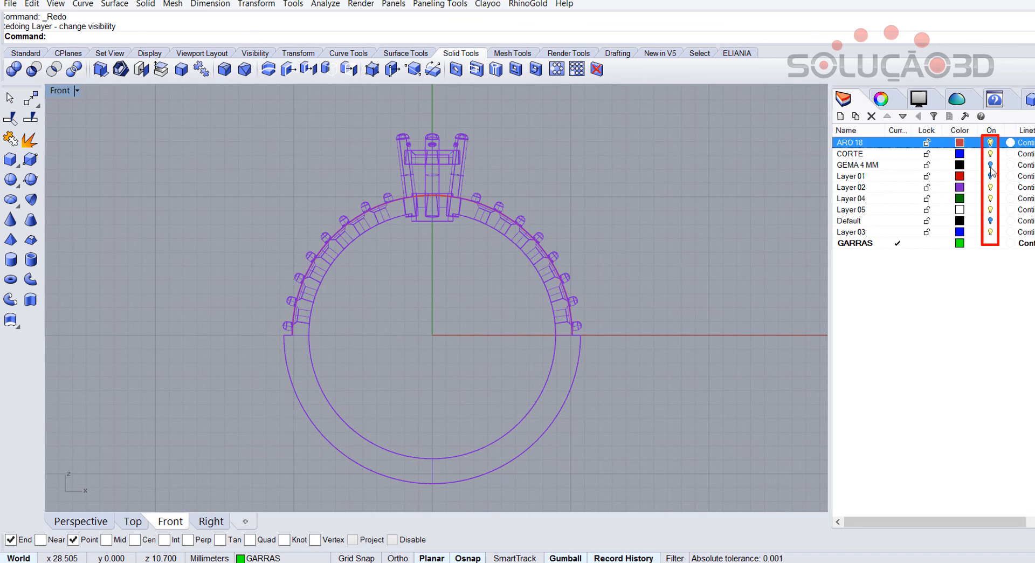
pyautogui.click(991, 165)
pyautogui.click(990, 221)
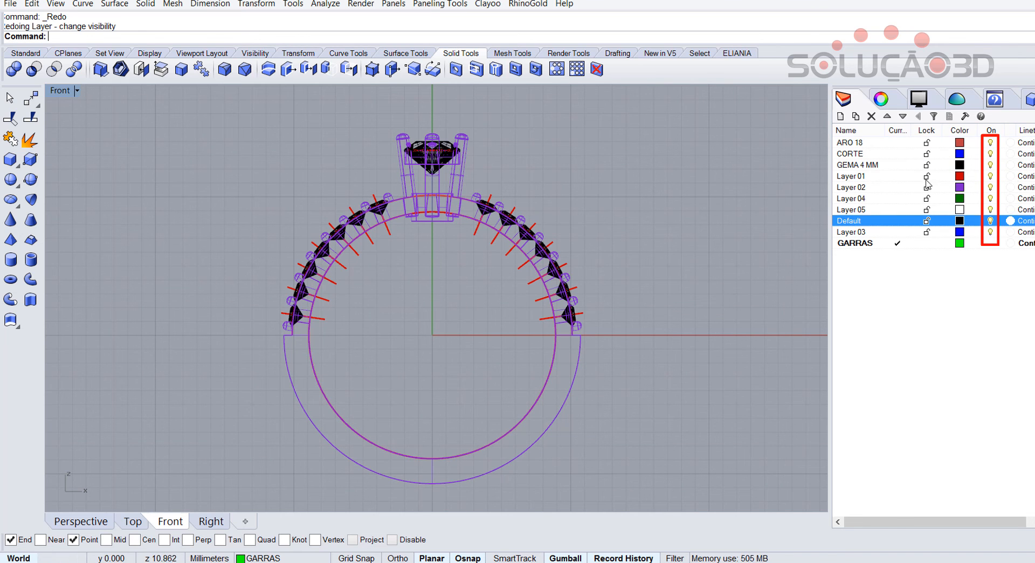
pyautogui.click(990, 220)
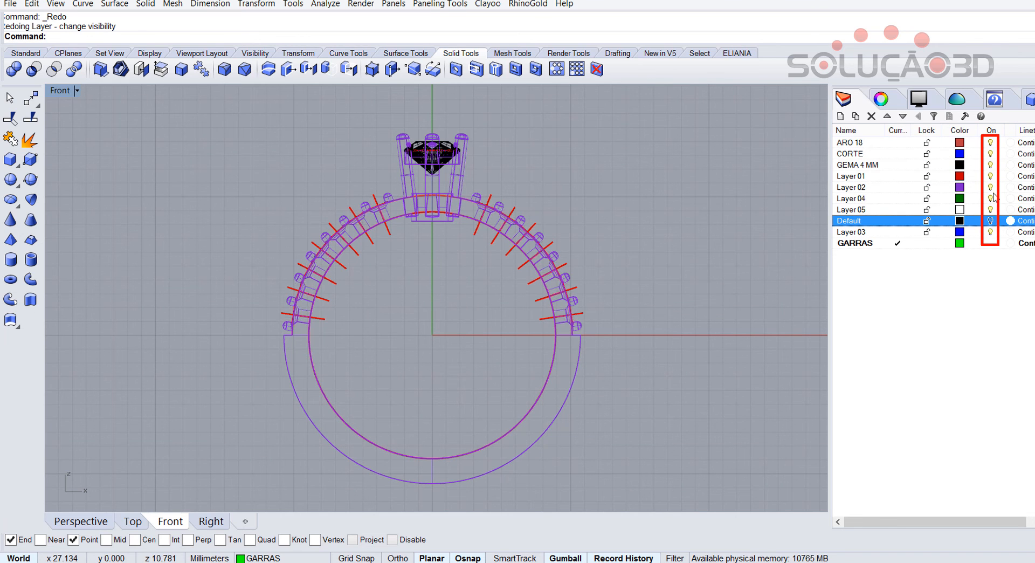
pyautogui.click(990, 165)
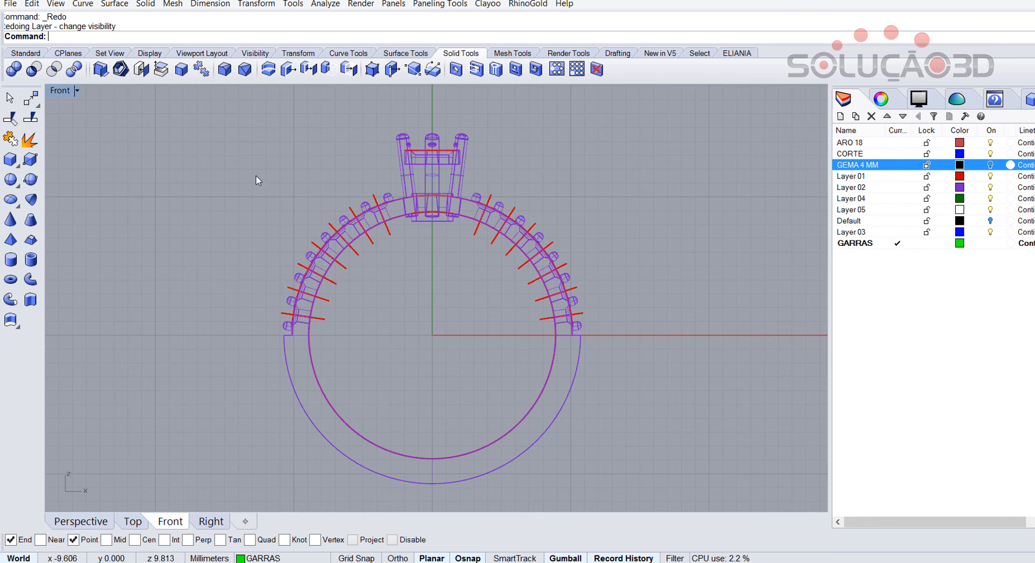
# Step: Delete the red radial construction lines on both sides of the band and the line across the central setting
pyautogui.moveTo(193, 137); pyautogui.dragTo(409, 370)
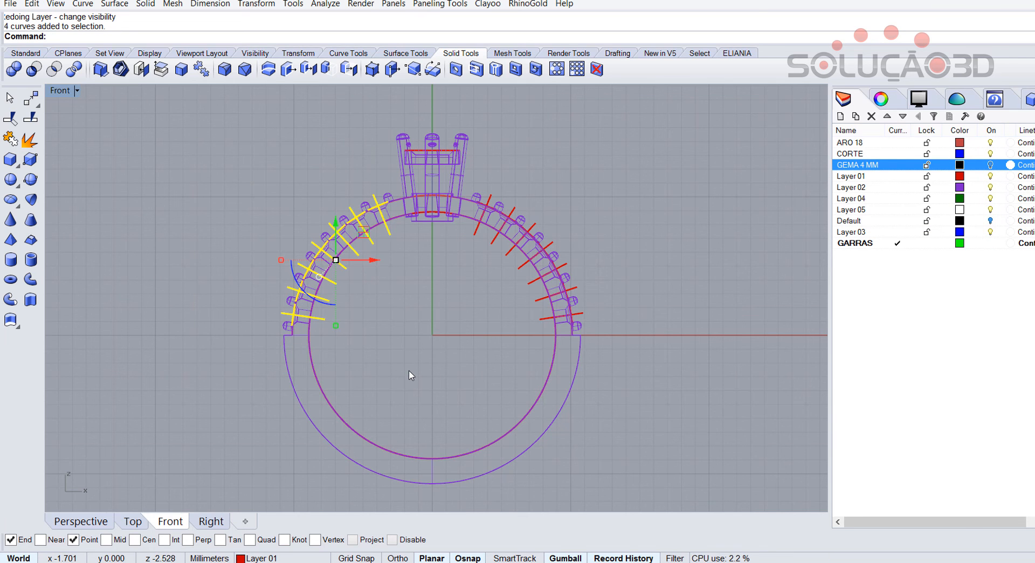
pyautogui.press('Delete')
pyautogui.moveTo(373, 108); pyautogui.dragTo(483, 286)
pyautogui.press('Delete')
pyautogui.moveTo(444, 105); pyautogui.dragTo(593, 348)
pyautogui.press('Delete')
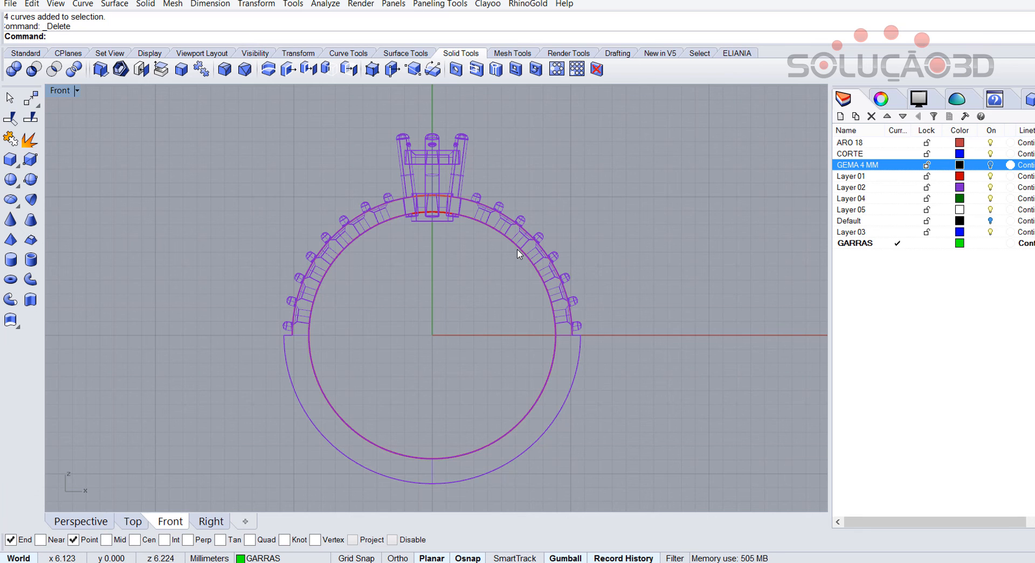
# Step: Show the GEMA 4 MM and Default gem layers and examine the ring from an angle in the Perspective view
pyautogui.click(81, 521)
pyautogui.click(990, 164)
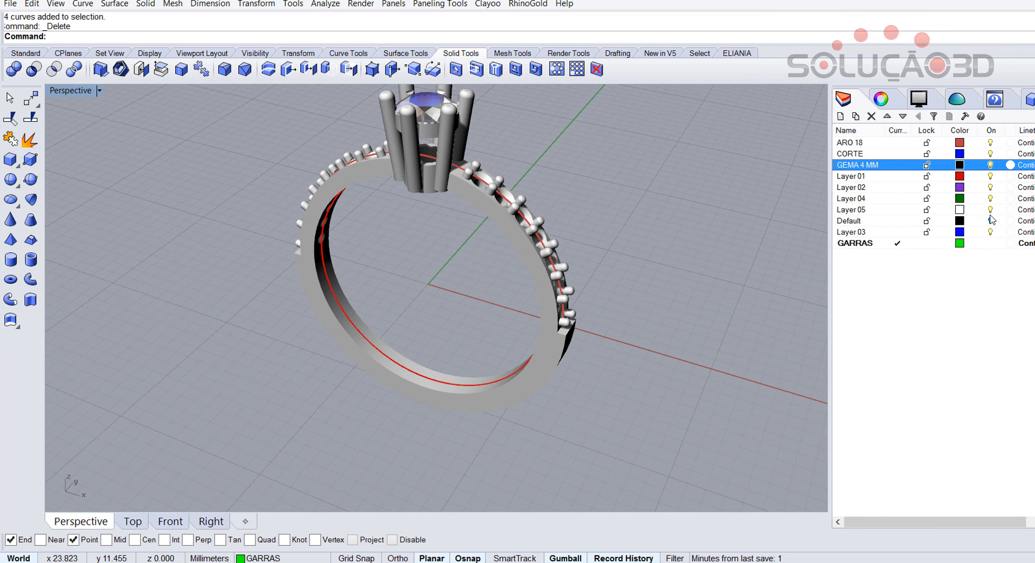
pyautogui.click(990, 220)
pyautogui.moveTo(592, 316); pyautogui.dragTo(478, 293, button='right')
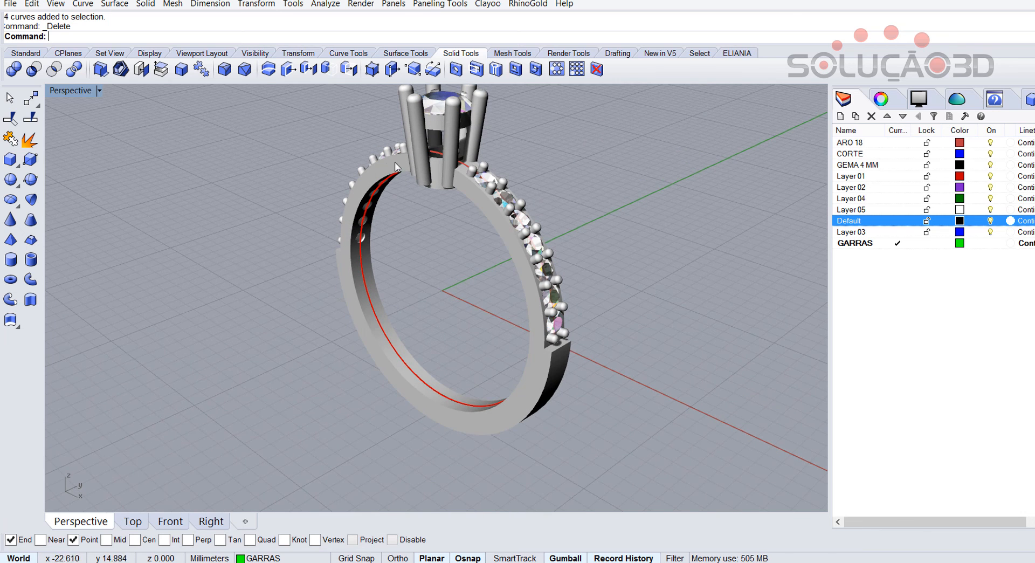
pyautogui.keyDown('shift'); pyautogui.moveTo(468, 225); pyautogui.dragTo(470, 259, button='right'); pyautogui.keyUp('shift')
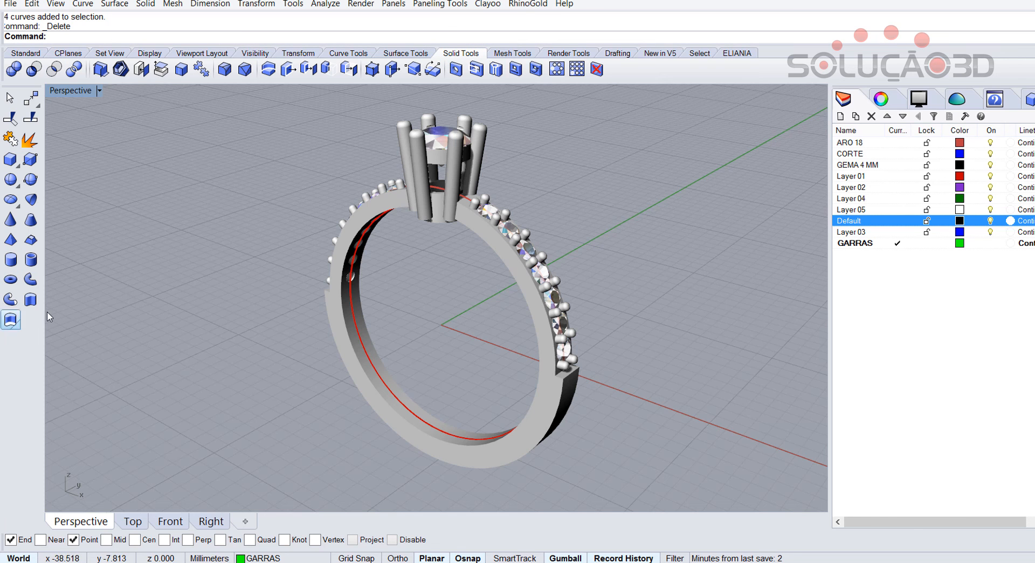
# Step: Extrude the ring's inner circle into a closed solid cylinder about 15 mm to both sides, on the GARRAS layer
pyautogui.click(30, 299)
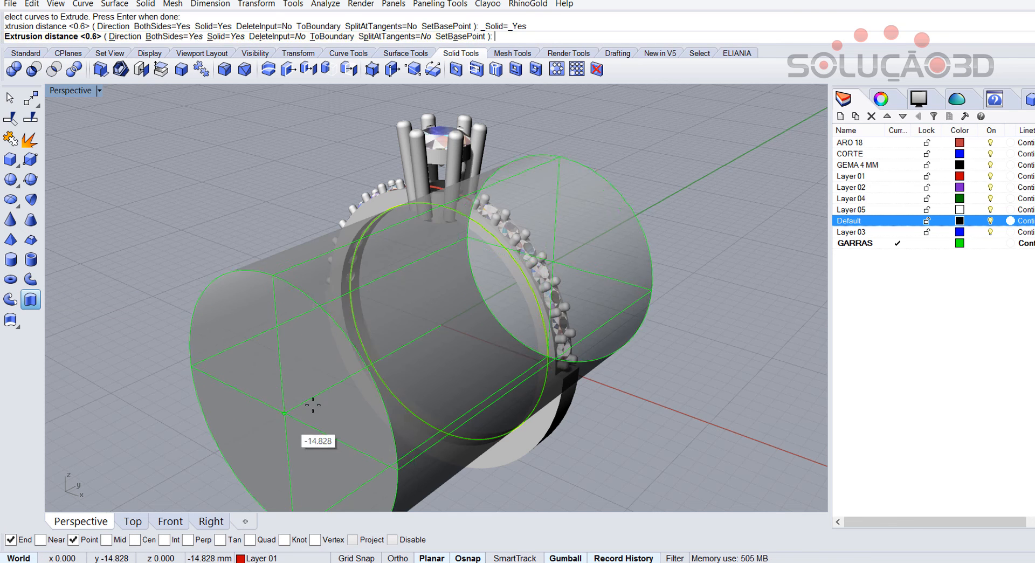
pyautogui.click(264, 558)
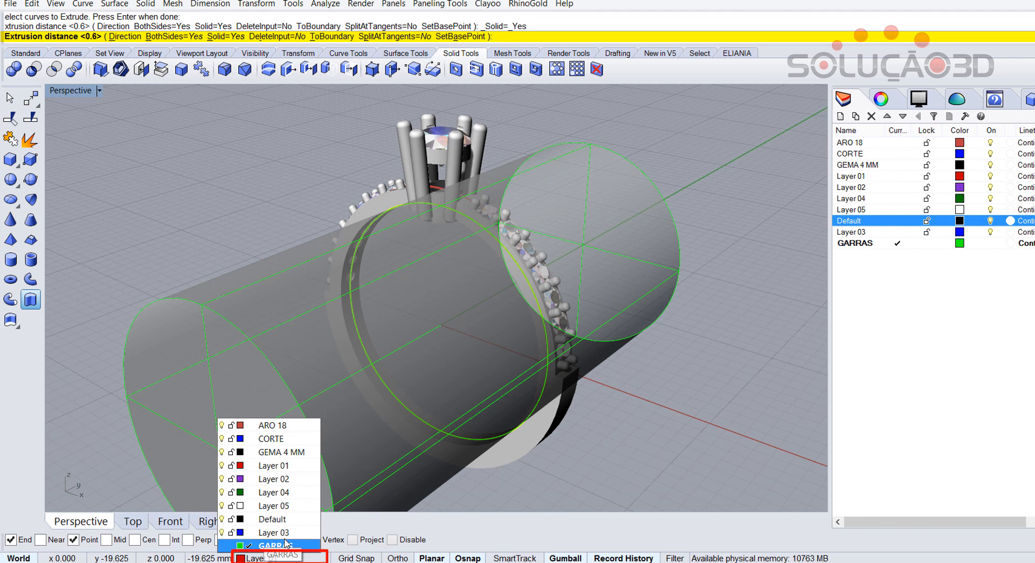
pyautogui.click(283, 545)
pyautogui.click(317, 431)
pyautogui.moveTo(597, 366)
pyautogui.mouseDown(button='right')
pyautogui.moveTo(654, 415)
pyautogui.moveTo(603, 372)
pyautogui.mouseUp(button='right')
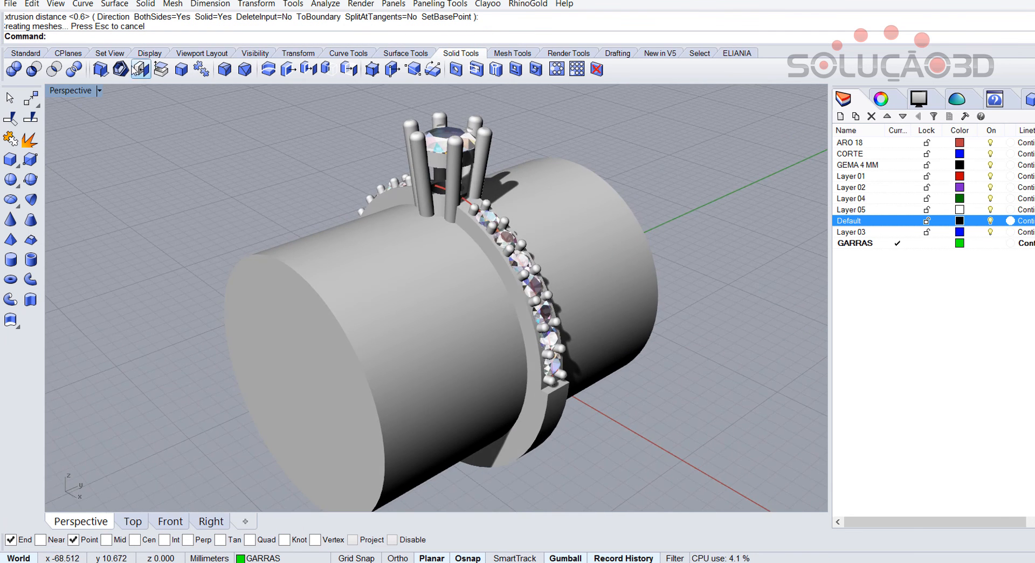
pyautogui.click(34, 70)
pyautogui.click(409, 127)
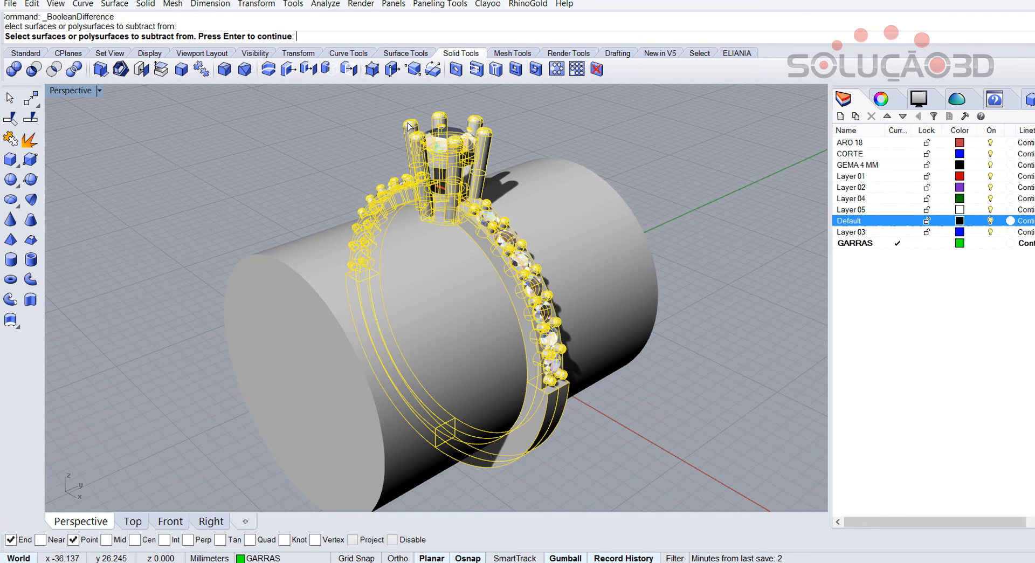
pyautogui.press('Escape')
# Step: Set the Perspective view to Shaded and subtract the green cylinder from the ring with Boolean Difference, with DeleteInput=Yes
pyautogui.click(99, 90)
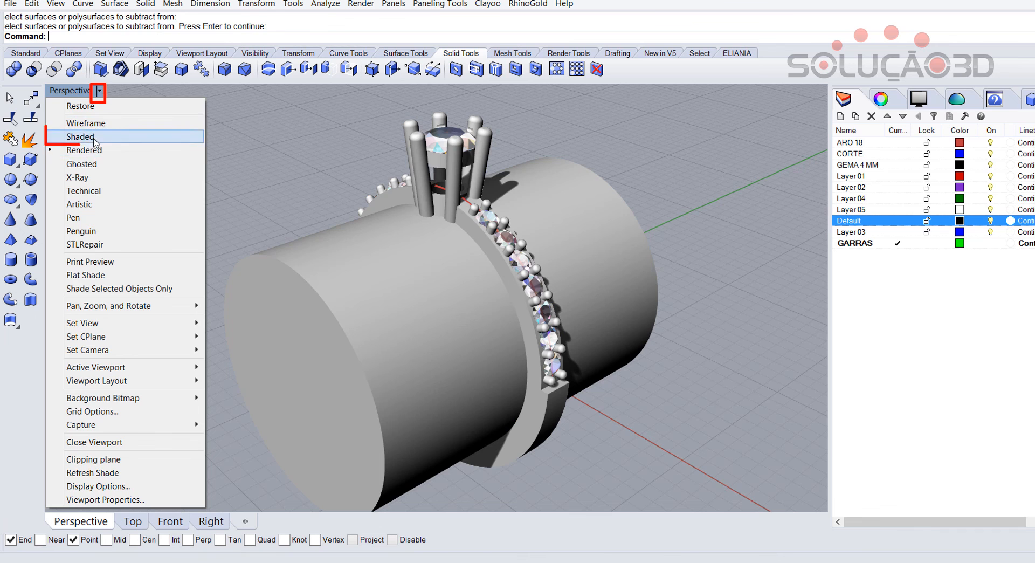
pyautogui.click(92, 136)
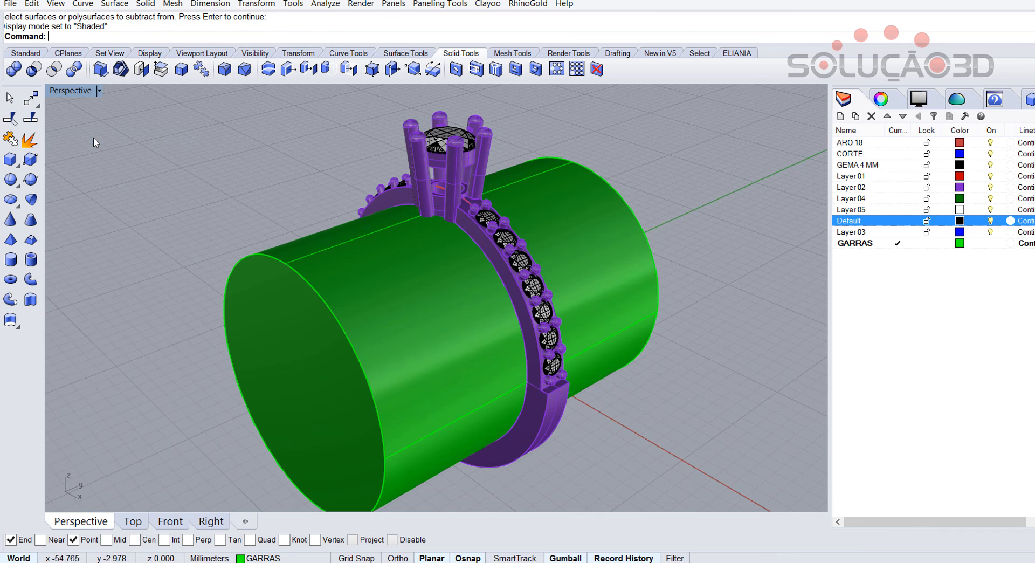
pyautogui.click(34, 70)
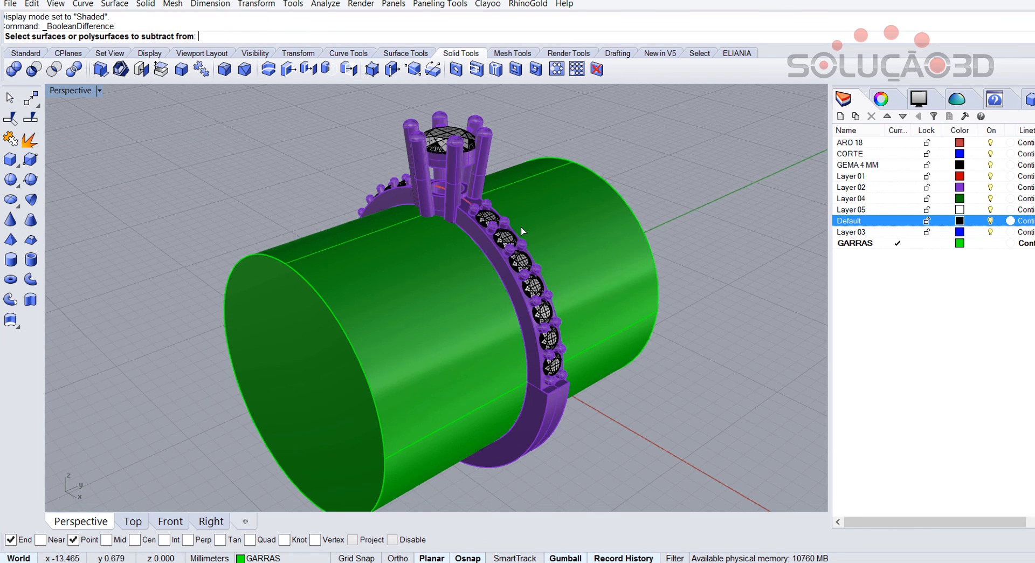
pyautogui.click(409, 131)
pyautogui.press('Return')
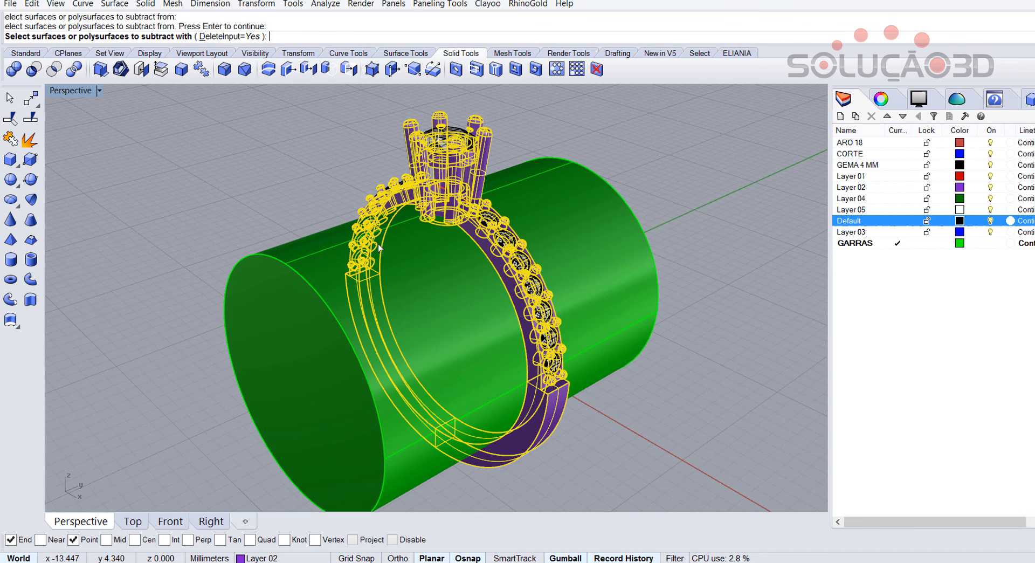
pyautogui.click(331, 257)
pyautogui.press('Return')
# Step: Check the cleared ring interior in the Front view and display the Perspective view in Rendered mode
pyautogui.hotkey('ctrl', 'F2')
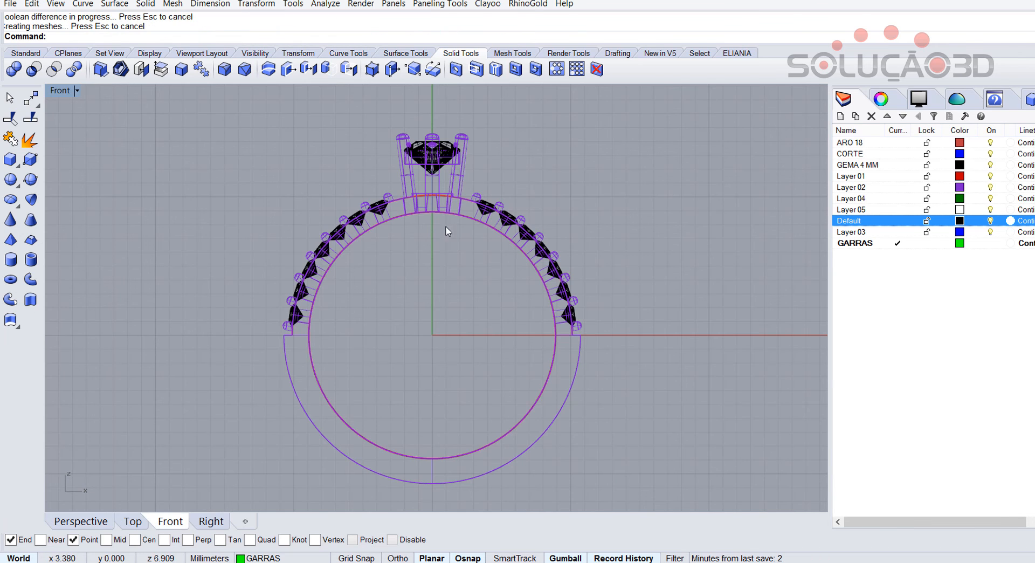
pyautogui.doubleClick(60, 90)
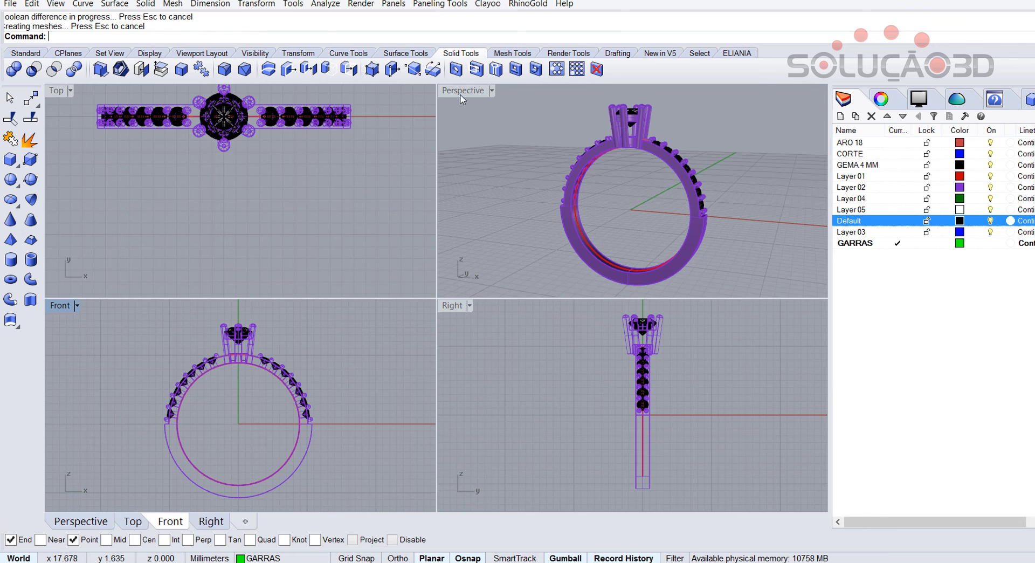
pyautogui.doubleClick(461, 95)
pyautogui.moveTo(563, 185); pyautogui.dragTo(543, 253, button='right')
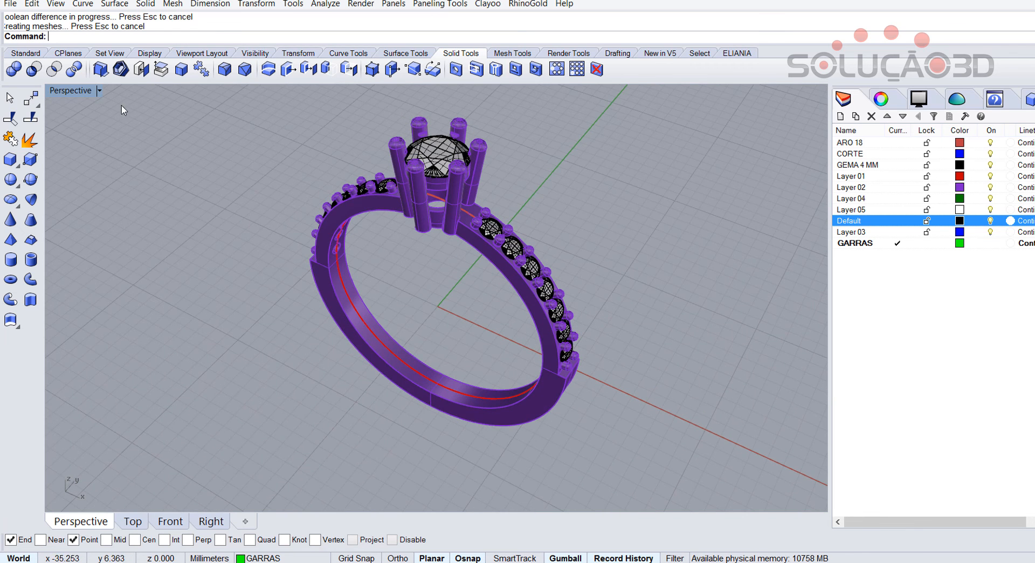
pyautogui.click(70, 91)
pyautogui.click(81, 150)
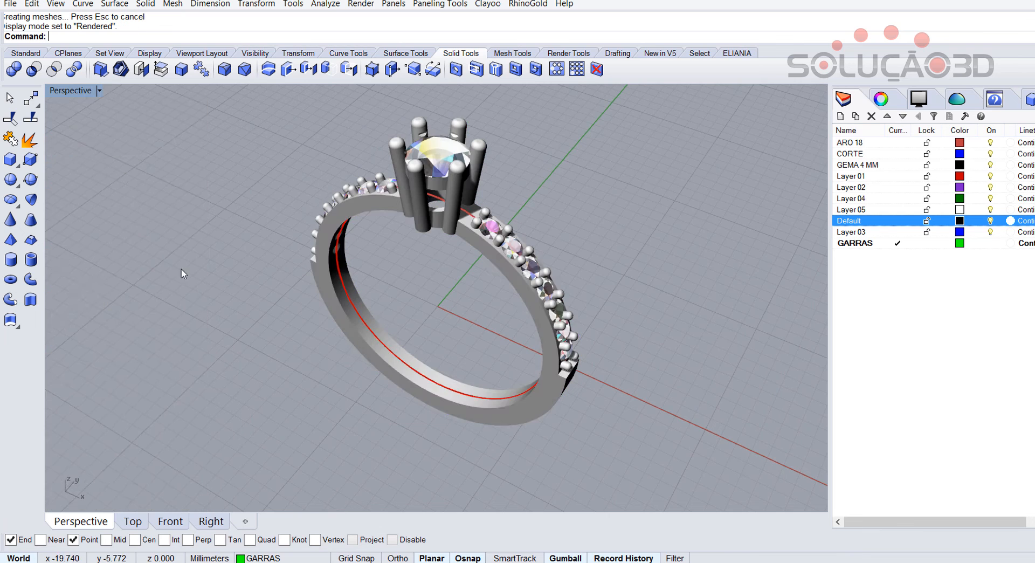
pyautogui.moveTo(177, 255); pyautogui.dragTo(205, 253, button='right')
# Step: Hide the ARO 18 and Layer 01 construction curves and inspect the finished rendered ring
pyautogui.click(992, 143)
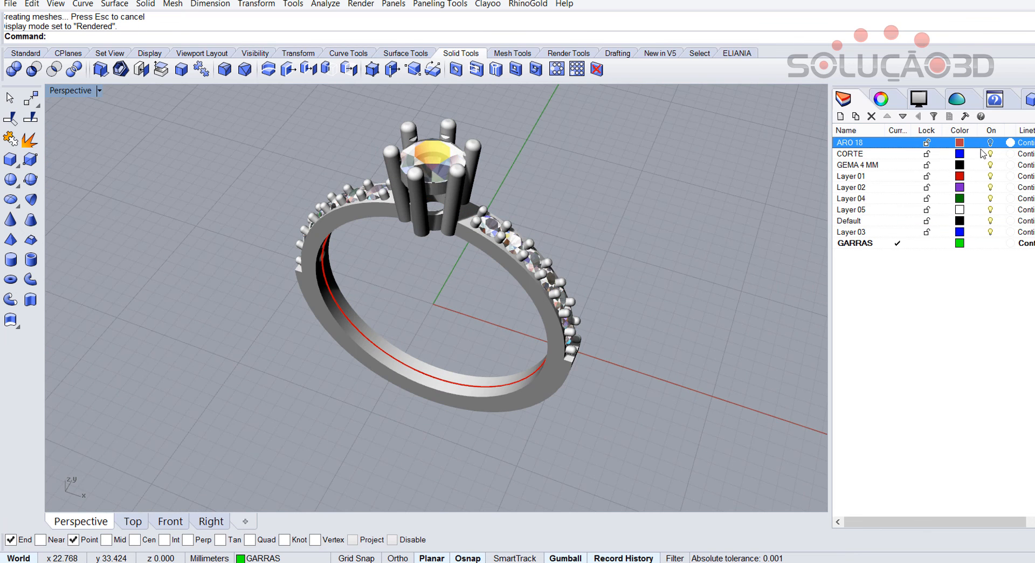
pyautogui.click(990, 176)
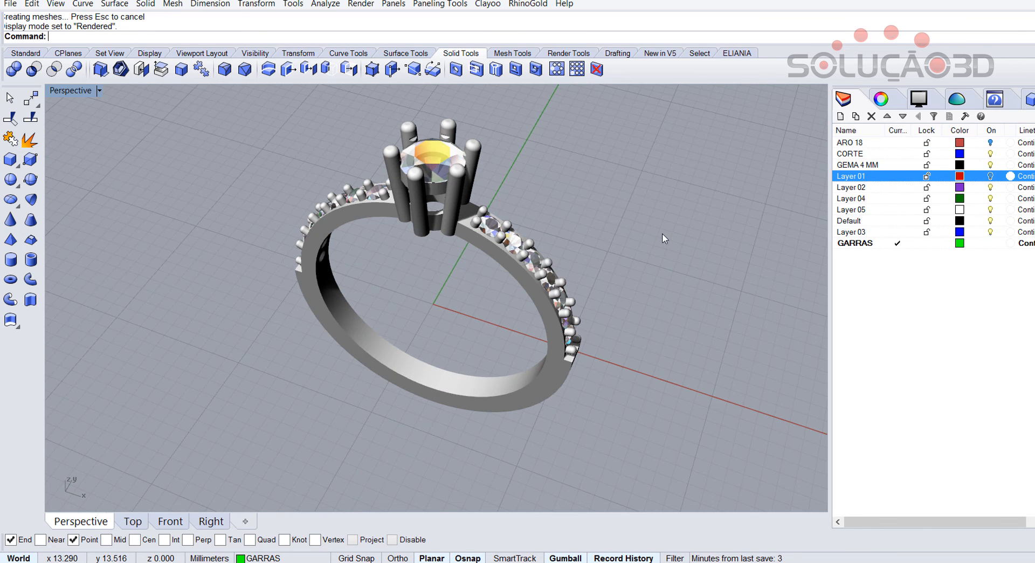
pyautogui.moveTo(663, 235); pyautogui.dragTo(709, 223, button='right')
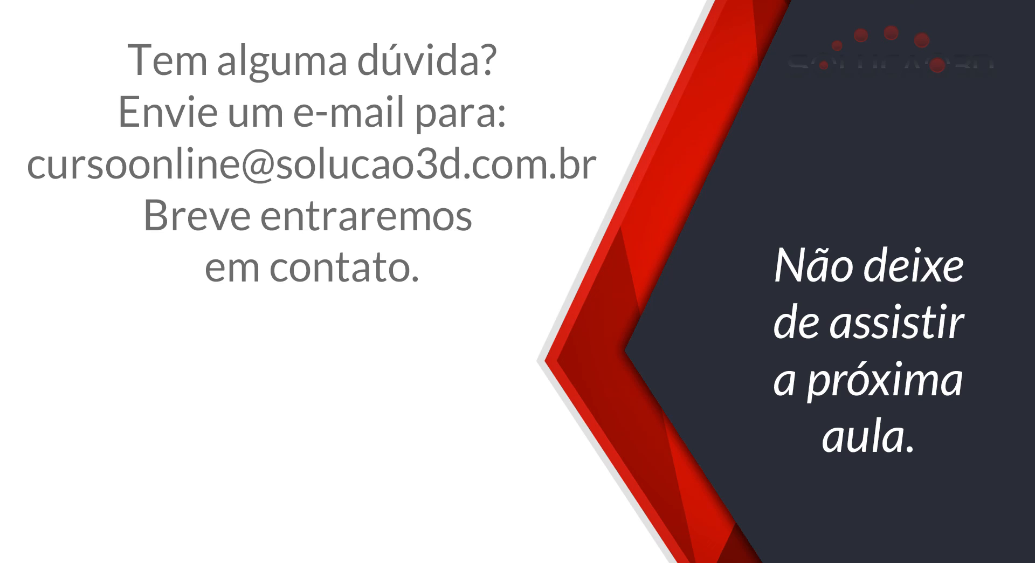